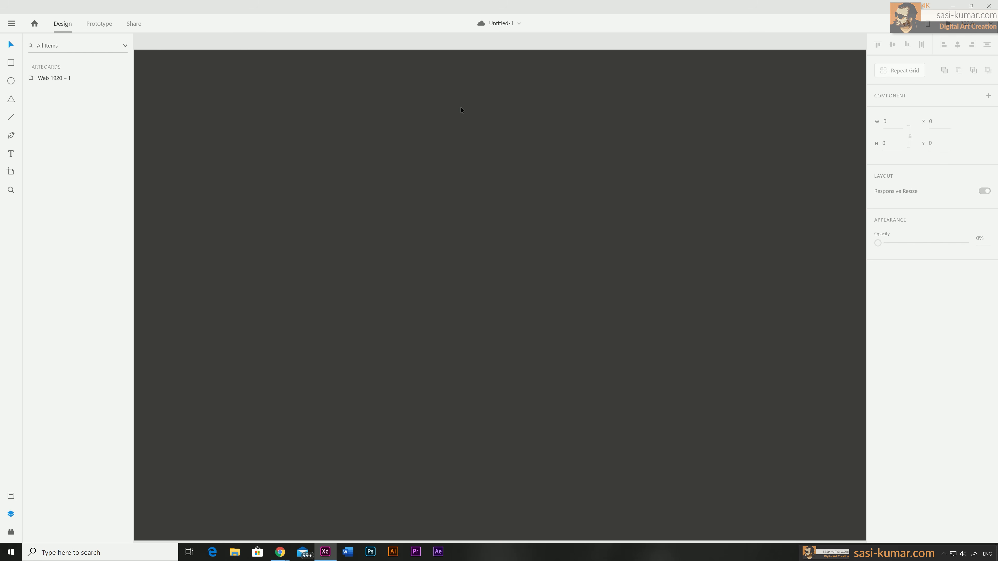
Step: Draw a pill-shaped rectangle about 533 by 104 in the artboard's upper middle, with 52 corner radius and no border
left_click(11, 63)
mouse_move(395, 185)
left_mouse_down()
mouse_move(417, 203)
mouse_move(566, 240)
mouse_move(605, 225)
mouse_move(576, 221)
mouse_move(557, 199)
mouse_move(537, 200)
left_mouse_up()
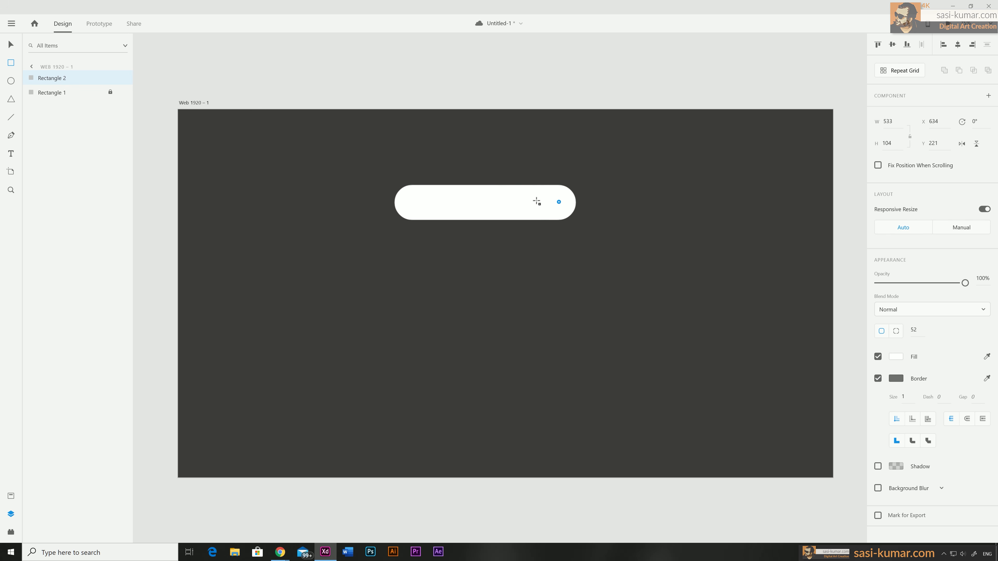
left_click(878, 379)
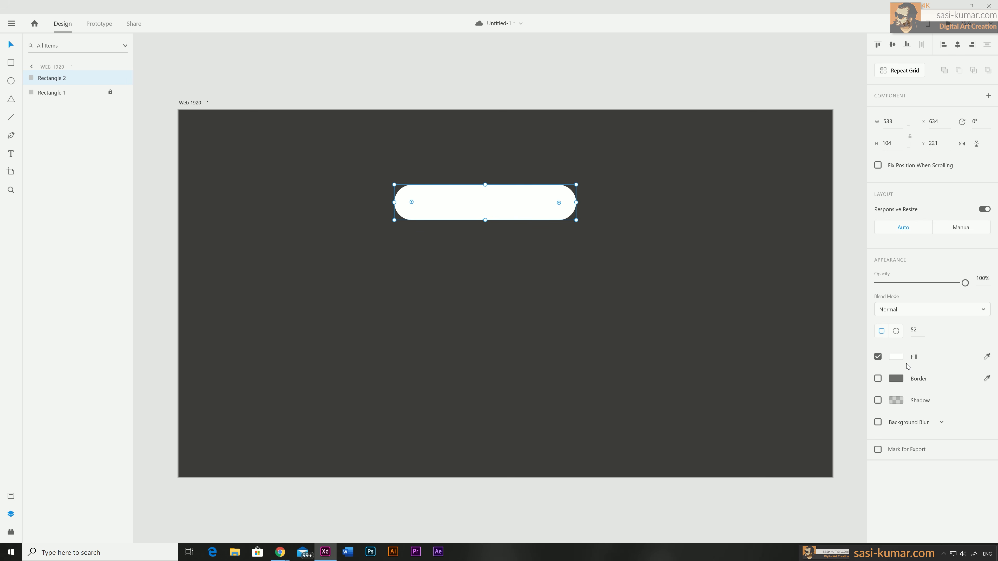
Step: Fill the pill-shaped rectangle with a very dark reddish brown
left_click(896, 356)
left_click(767, 367)
left_click_drag(767, 367, 769, 370)
left_click(232, 195)
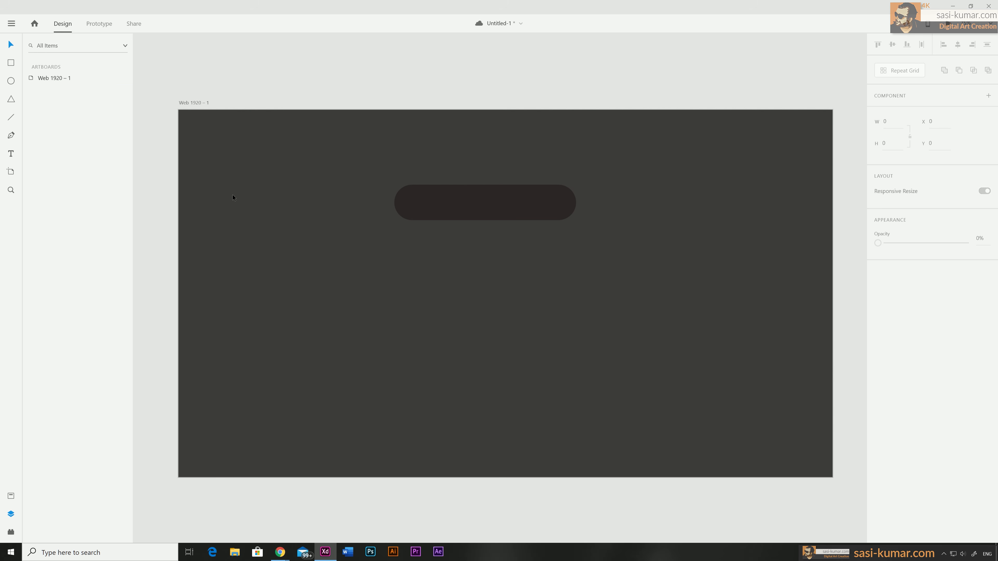
Step: Add the text "Option 01" below the pill shape in Segoe UI at size 32
left_click(11, 154)
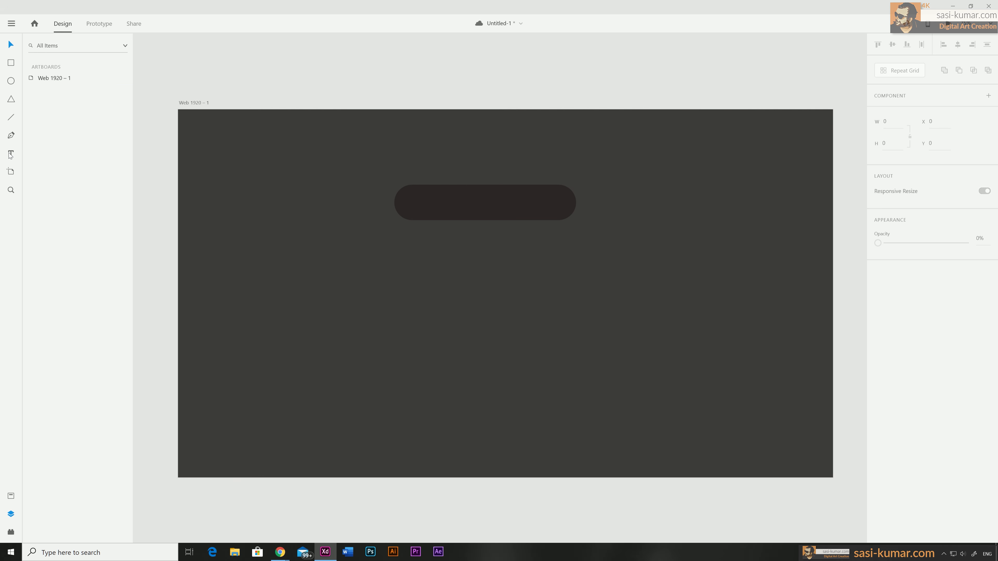
left_click(416, 253)
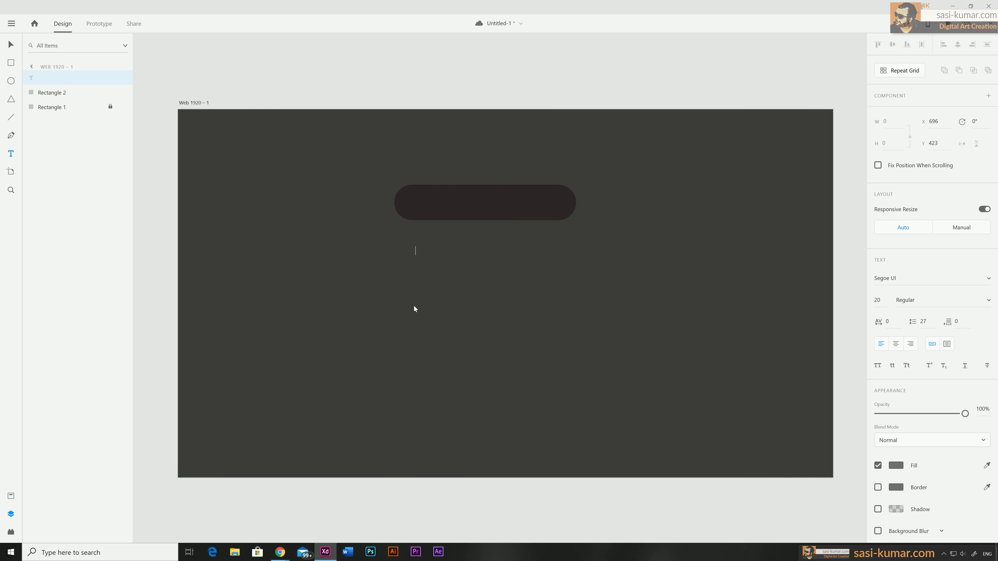
type("Option")
key("Escape")
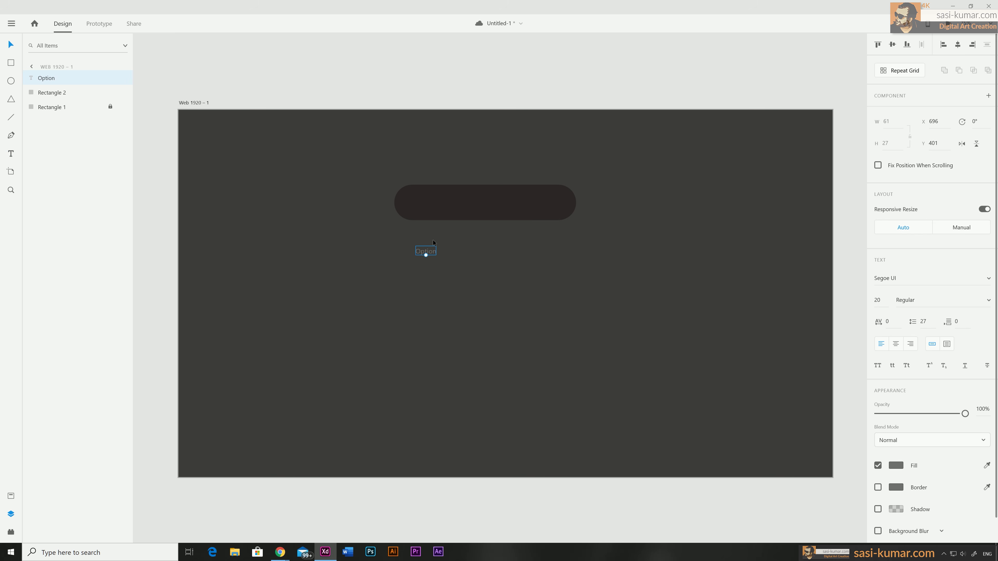
double_click(423, 253)
left_click(435, 252)
type("01")
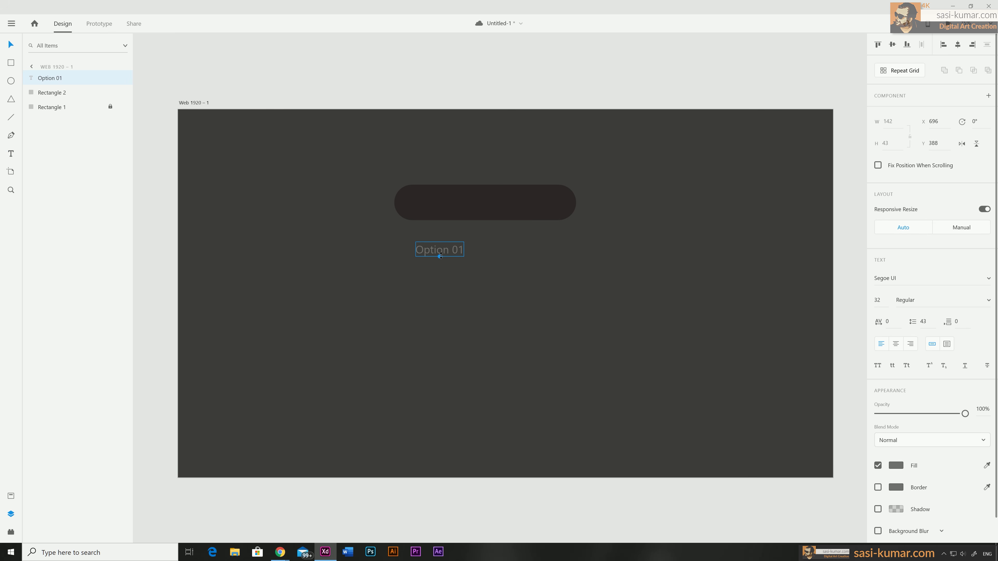
Step: Move the "Option 01" text onto the left part of the pill and fill it with light grey #D0D0D0
left_click_drag(441, 255, 442, 208)
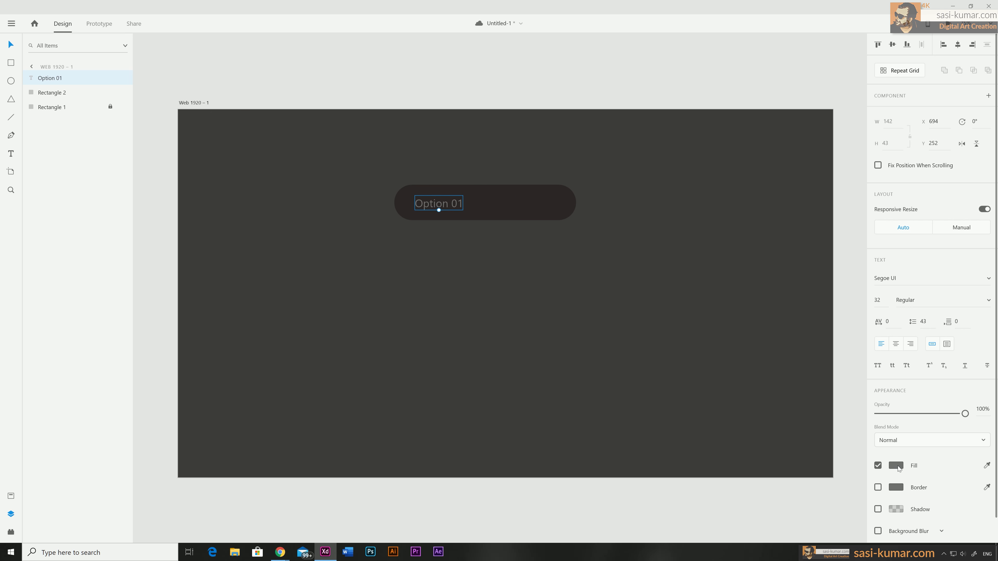
left_click(897, 467)
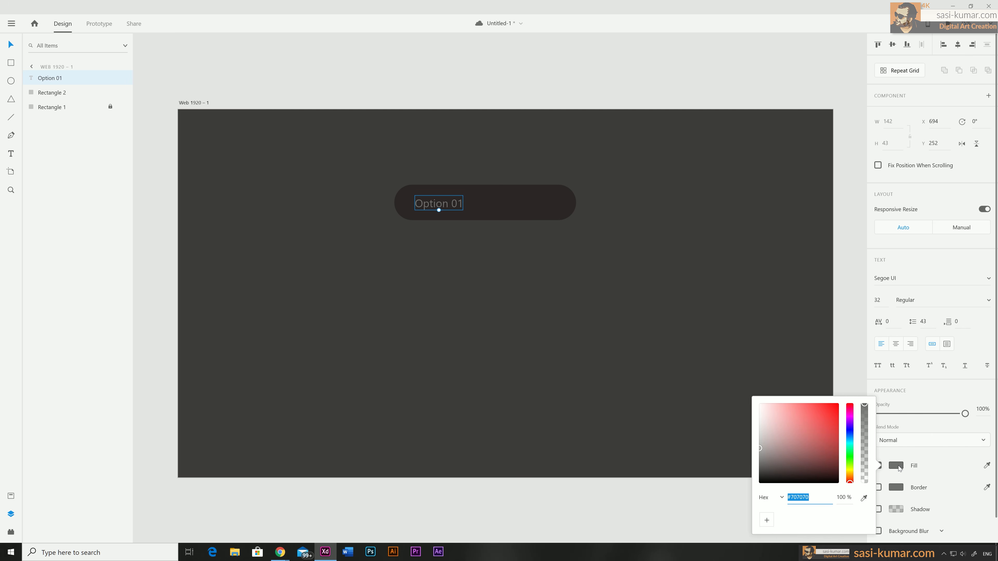
left_click_drag(807, 426, 757, 418)
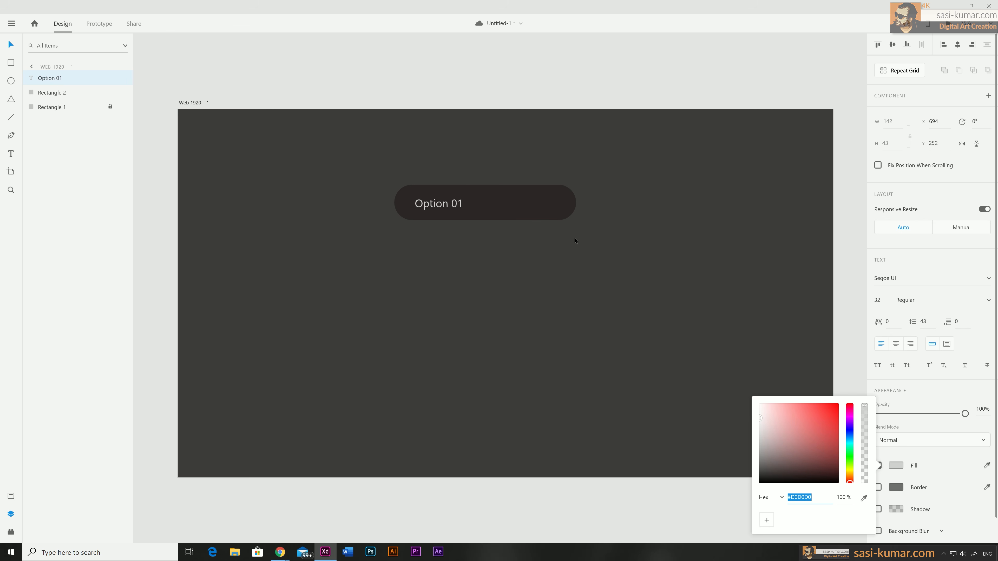
left_click(568, 80)
Step: Draw a circle inside the pill's right end and resize it to about 84 by 84
key("ctrl+plus")
key("ctrl+plus")
key("space")
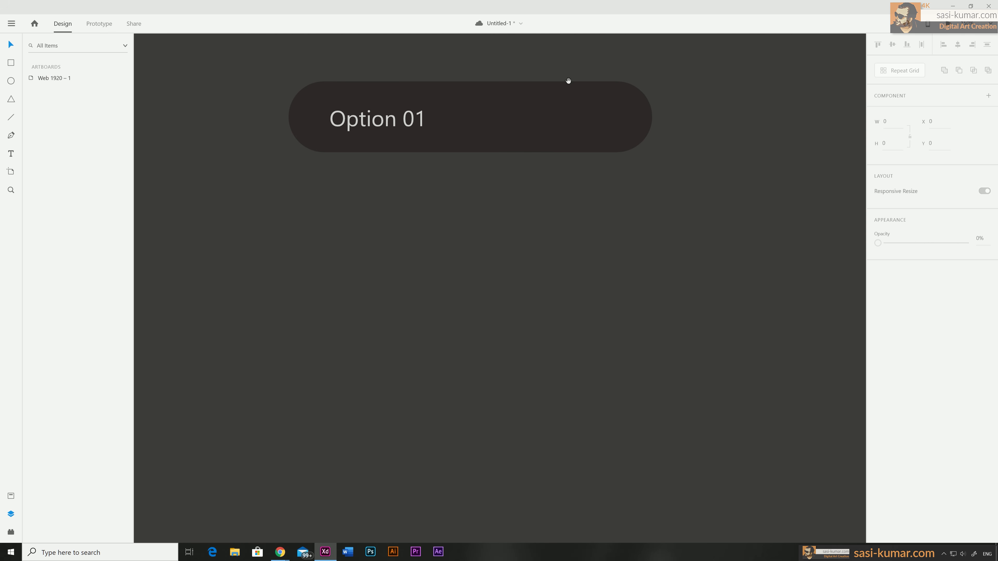
left_click_drag(530, 279, 482, 368)
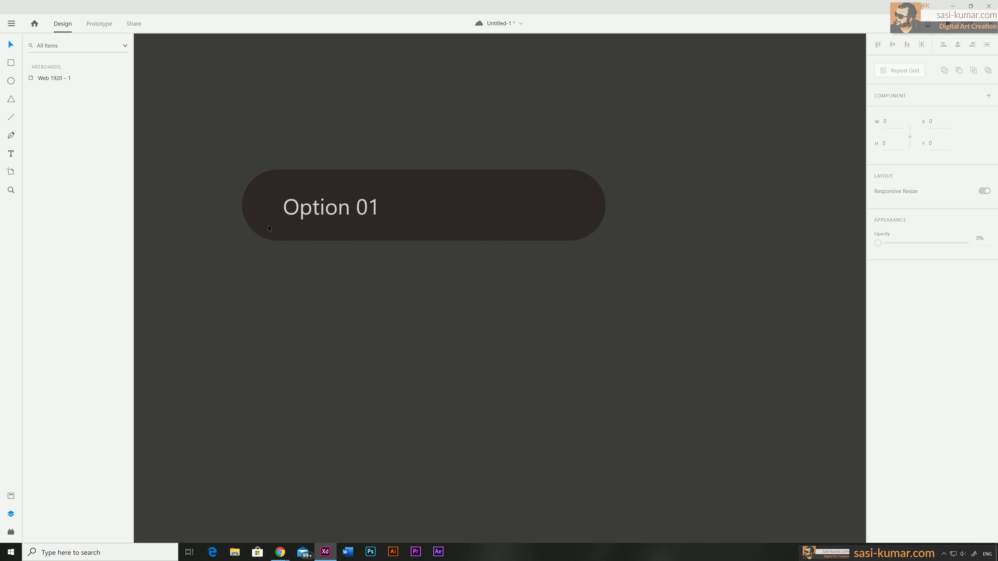
left_click(10, 82)
left_click_drag(538, 182, 588, 231)
left_click(11, 45)
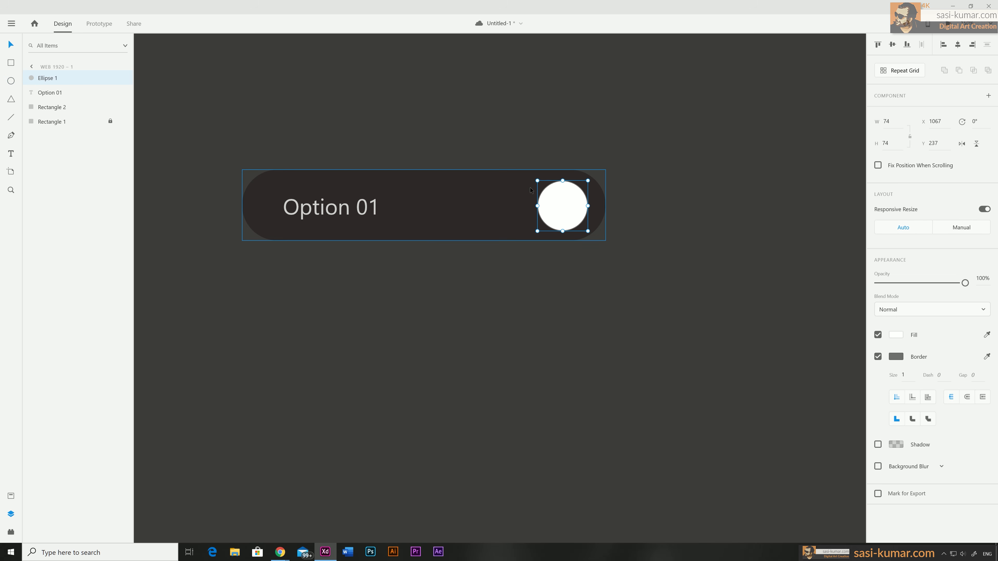
left_click_drag(537, 181, 555, 198)
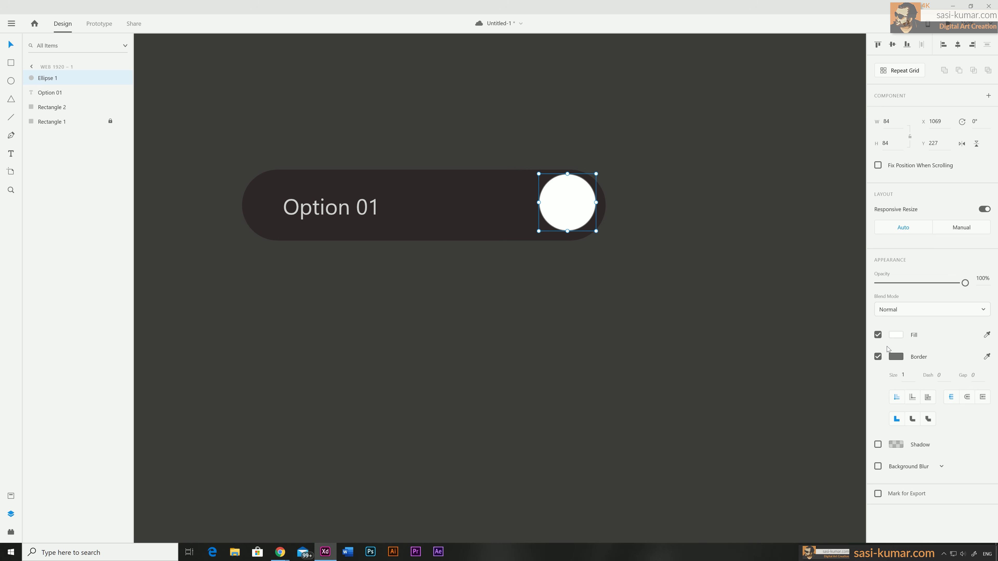
Step: Give the circle a near-black #1B1B1B fill without a border and centre it vertically in the pill
left_click(878, 356)
left_click(896, 335)
left_click(766, 348)
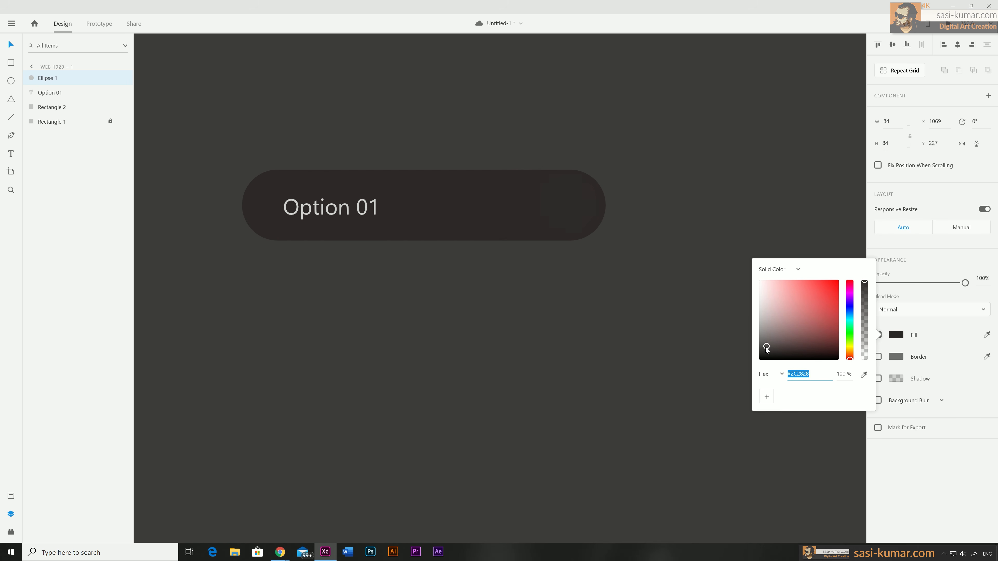
left_click_drag(767, 348, 757, 354)
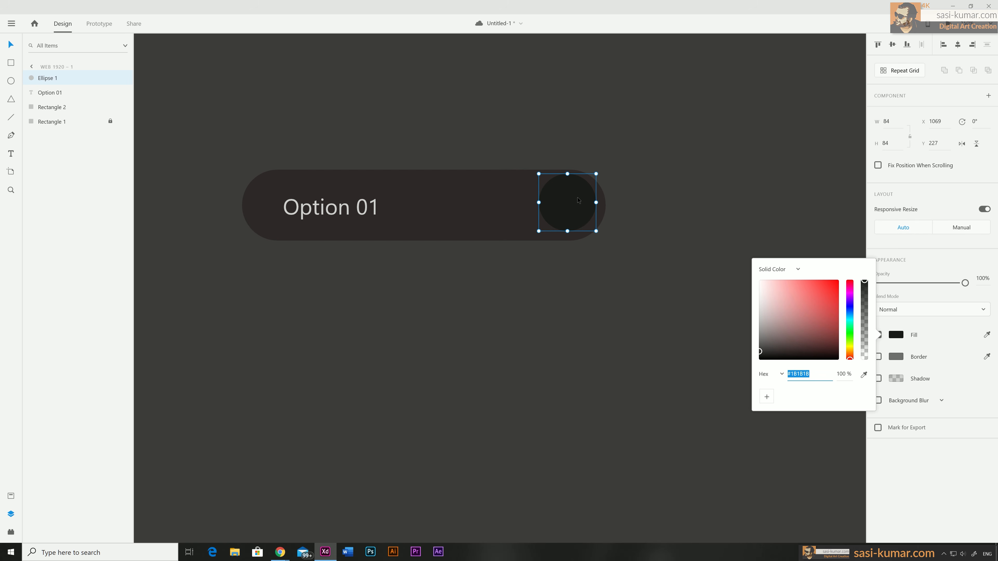
left_click_drag(577, 200, 576, 203)
left_click(633, 269)
Step: Draw a diagonal line about 29 by 29 in the circle, descending from its left side towards the centre
key("ctrl+plus")
key("ctrl+plus")
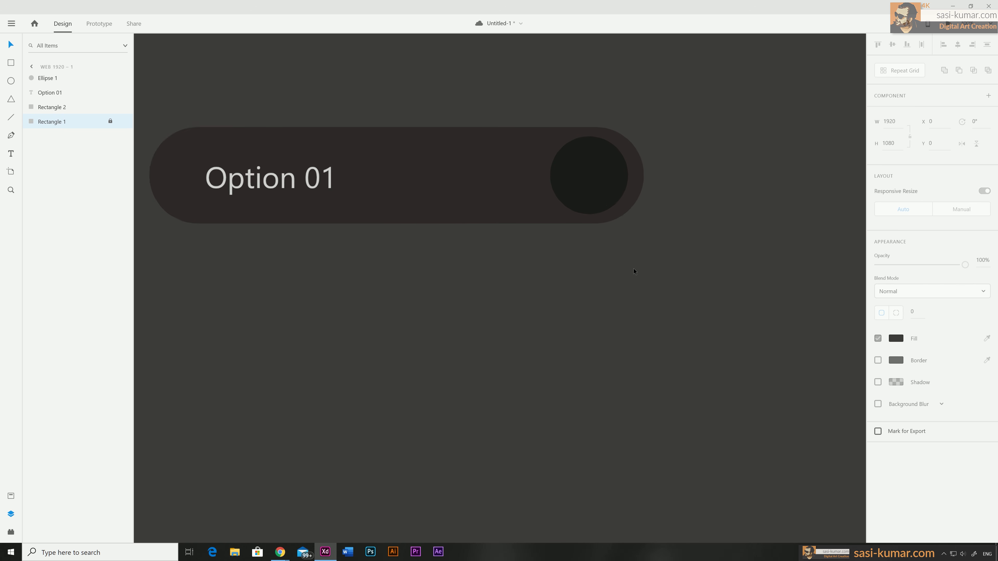
left_click_drag(594, 257, 522, 353)
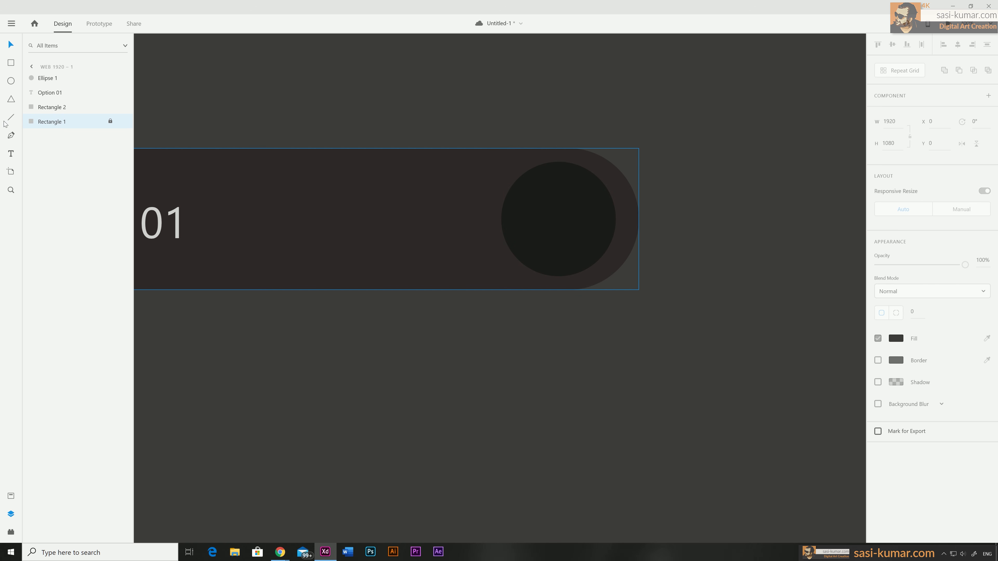
left_click(11, 117)
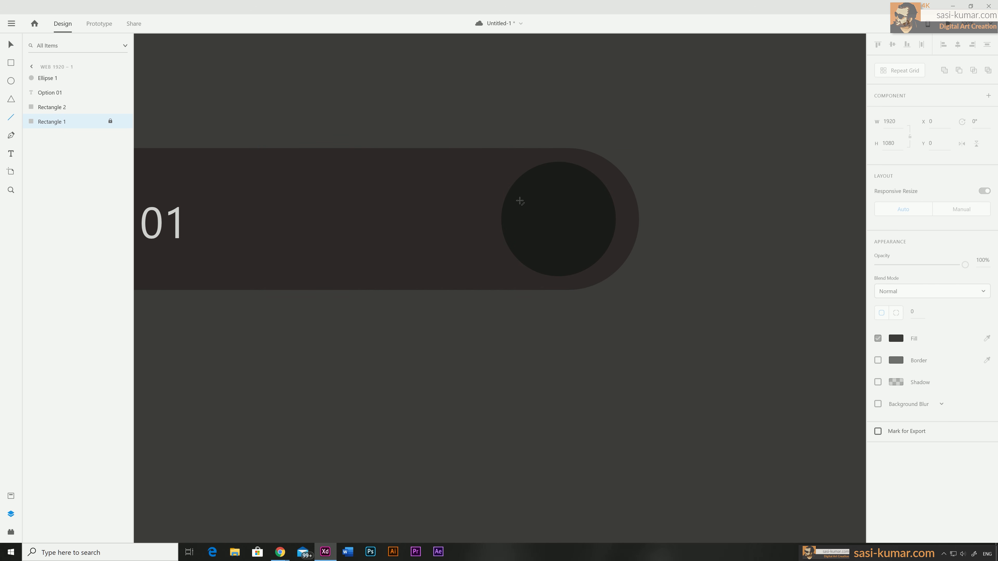
left_click_drag(519, 201, 560, 241)
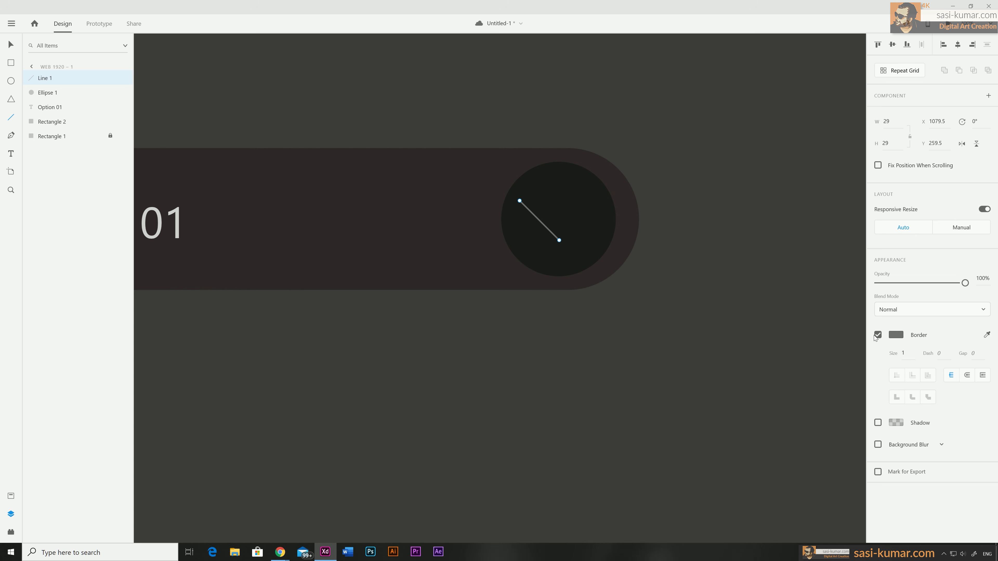
Step: Style the diagonal line with an orange-red #B93D17 border, size 4 and round caps
left_click(896, 336)
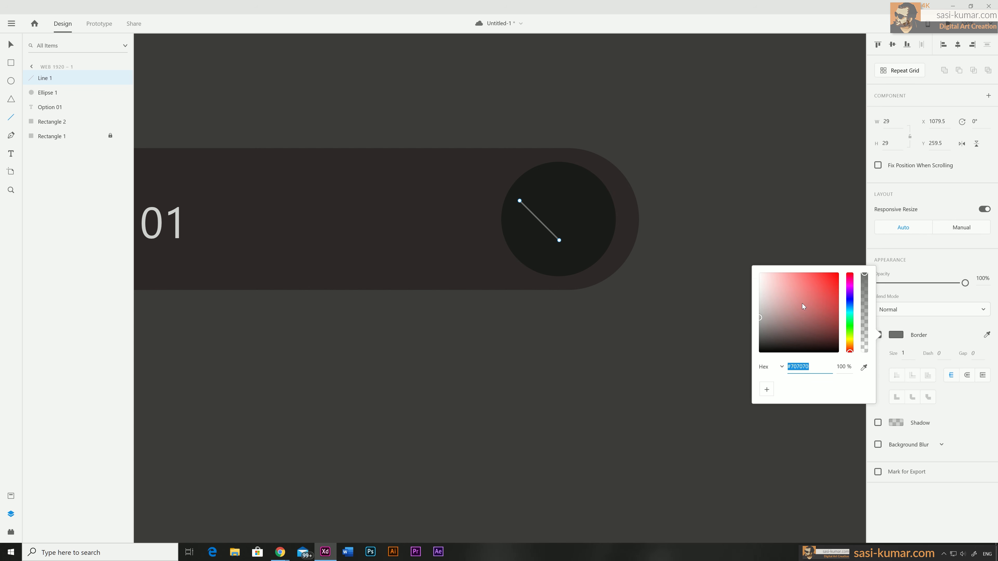
left_click_drag(814, 323, 829, 295)
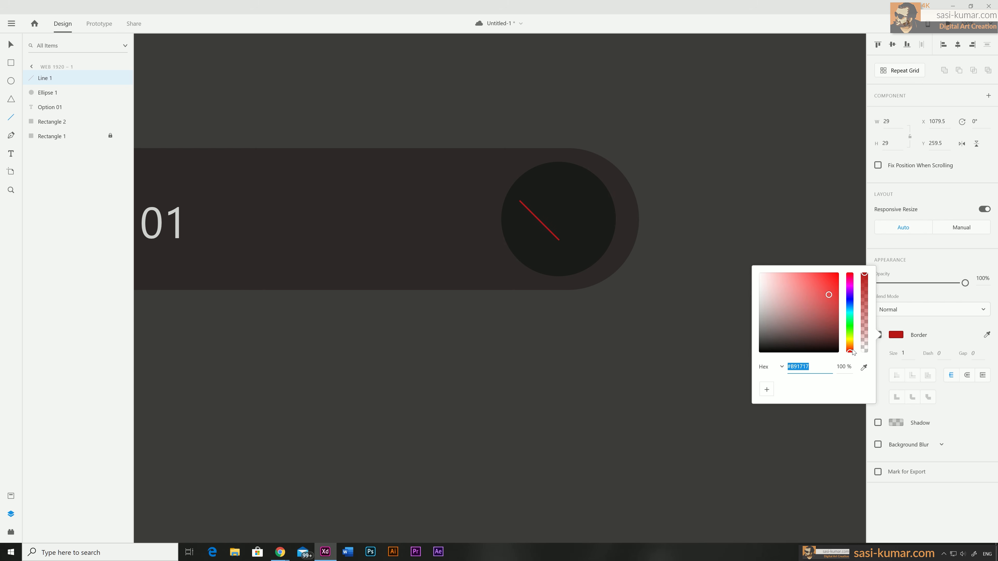
mouse_move(850, 352)
left_mouse_down()
mouse_move(851, 339)
mouse_move(851, 352)
left_mouse_up()
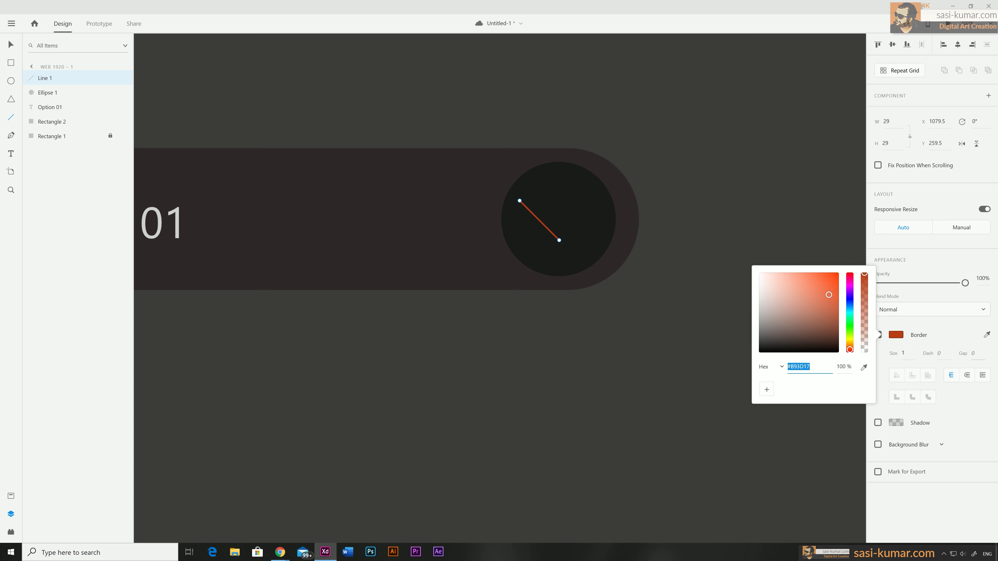
left_click(948, 299)
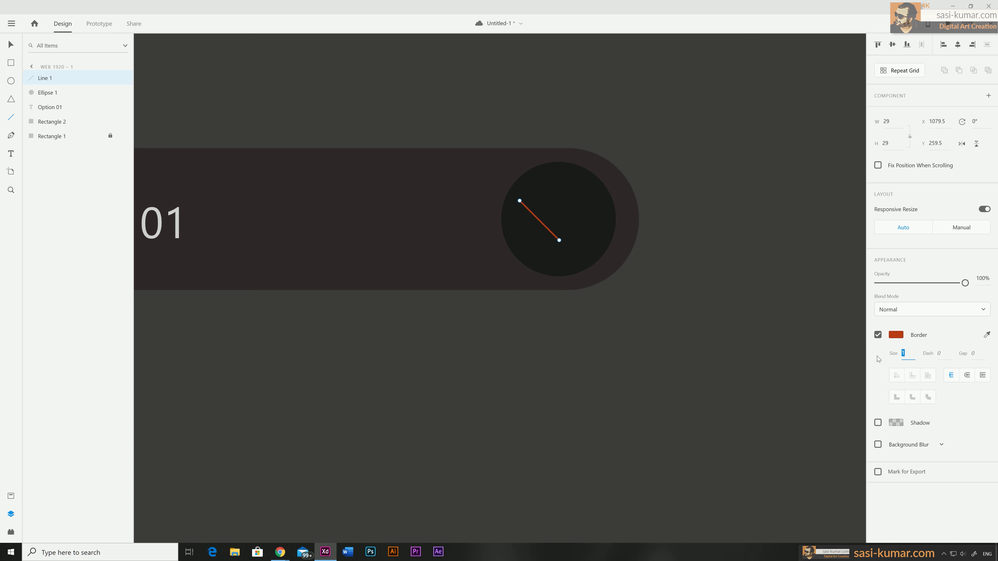
key("Return")
left_click(967, 374)
key("ctrl+equal")
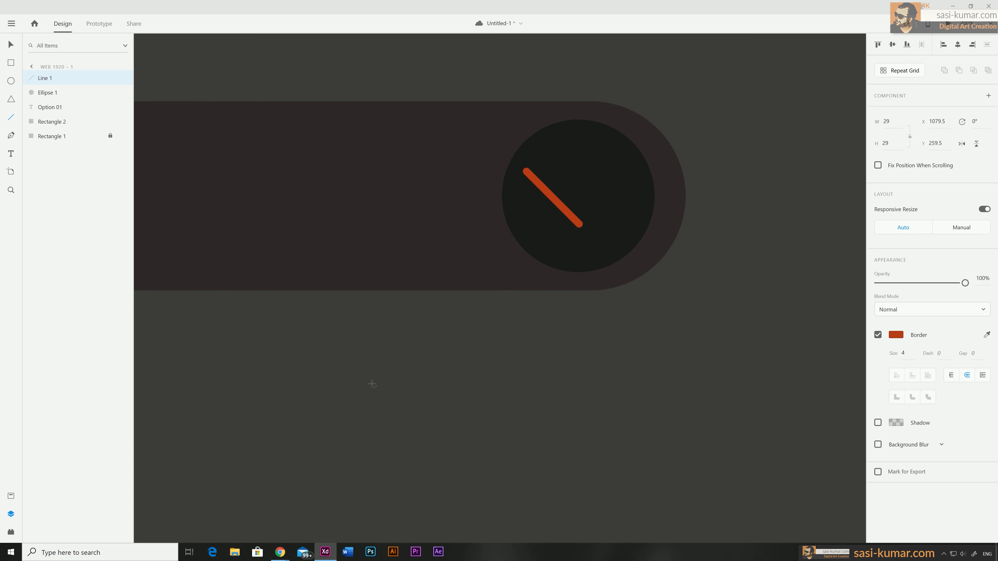
Step: Duplicate the diagonal line, flip it horizontally and align the copy to form a downward chevron
left_click(9, 44)
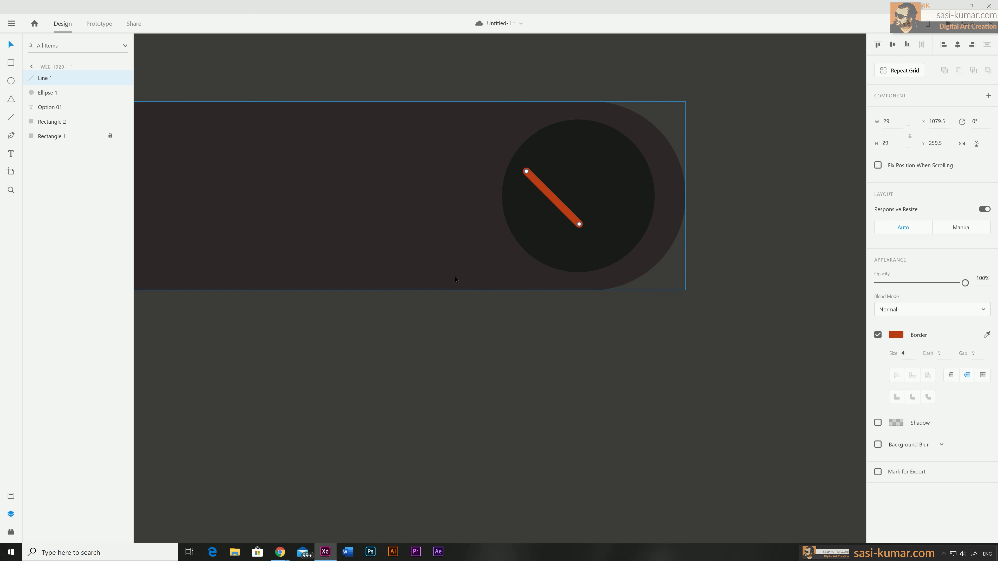
left_click(780, 256)
left_click(565, 213)
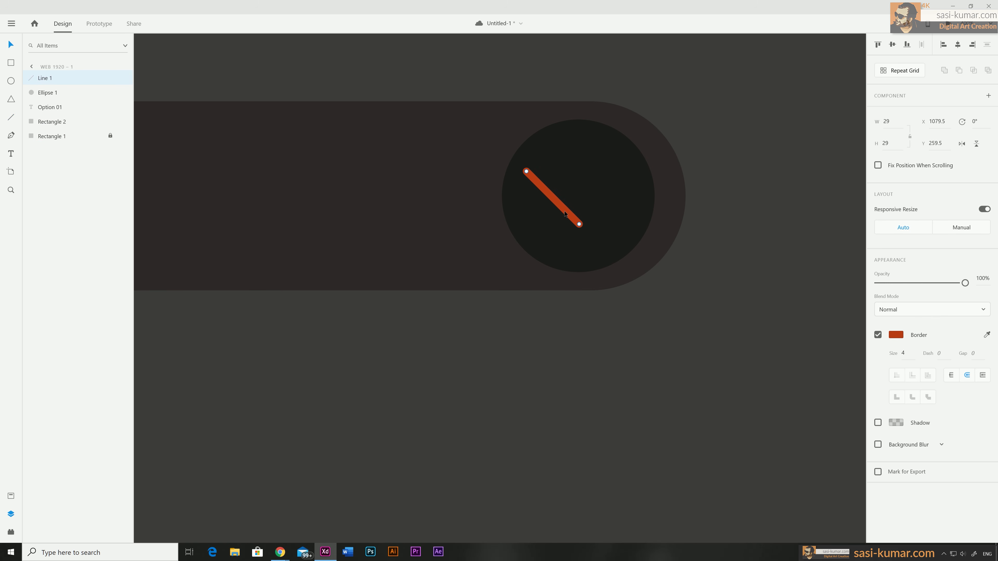
key("ctrl+d")
left_click(962, 144)
left_click_drag(539, 213, 589, 215)
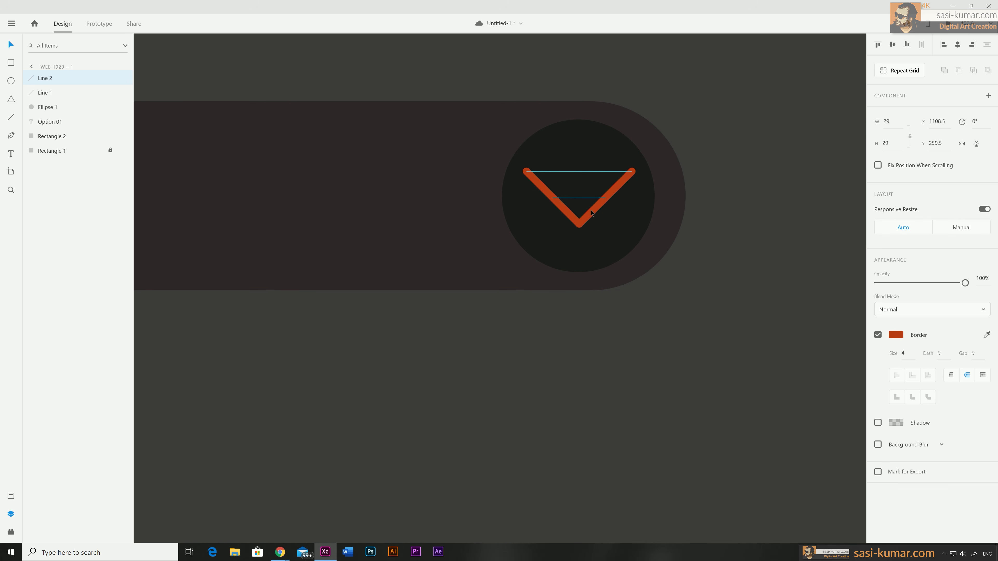
Step: Set both chevron lines to border size 6 and group them
left_click(556, 210, "shift")
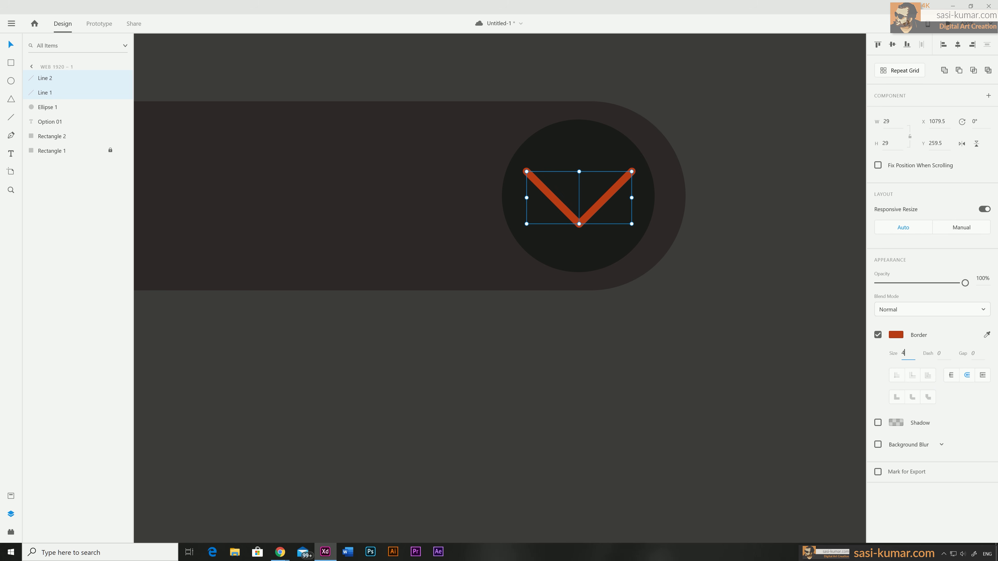
type("6")
key("Return")
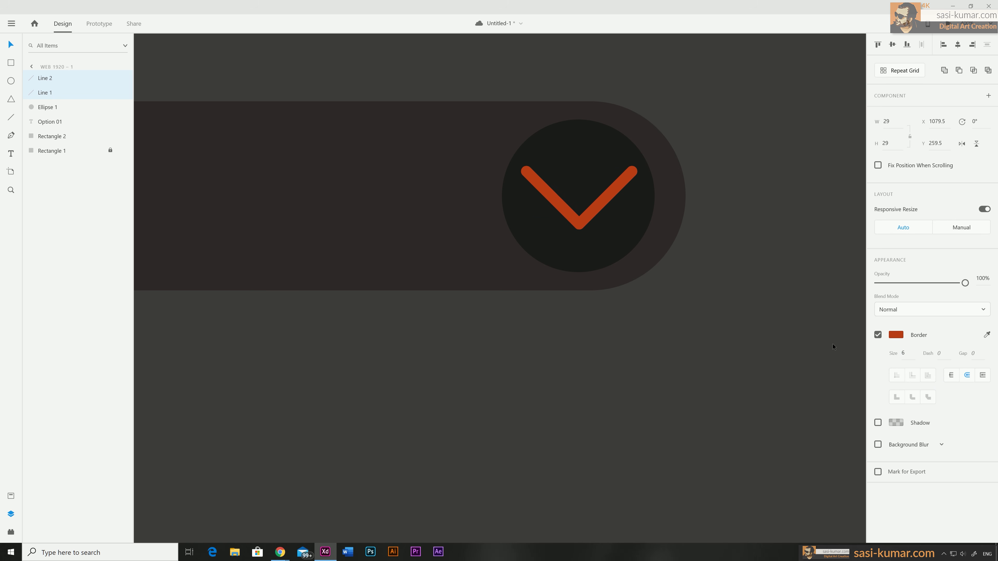
key("ctrl+g")
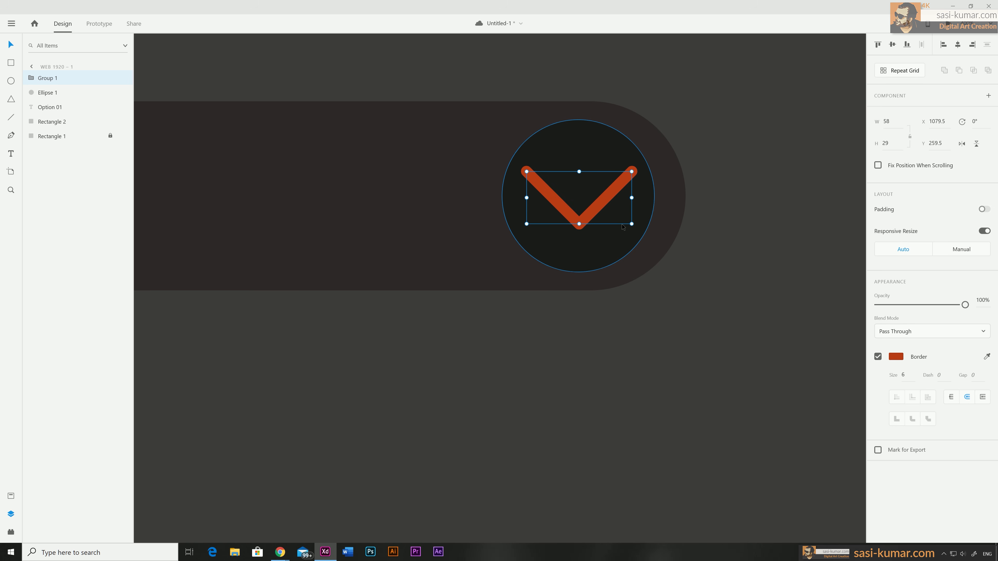
Step: Shrink the chevron around its centre and group it with the circle
key("alt")
left_click_drag(632, 172, 613, 181)
left_click(612, 233, "shift")
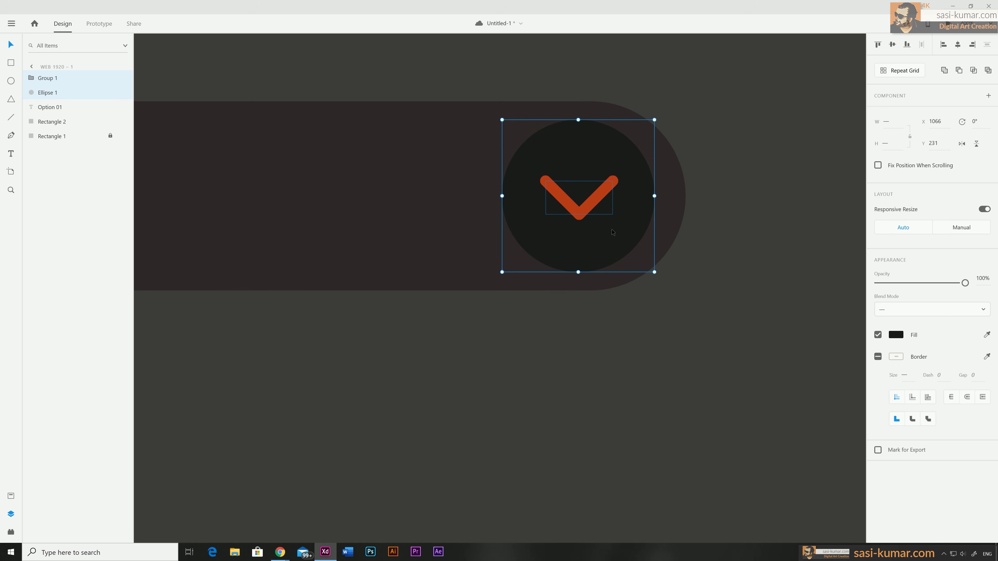
key("ctrl+g")
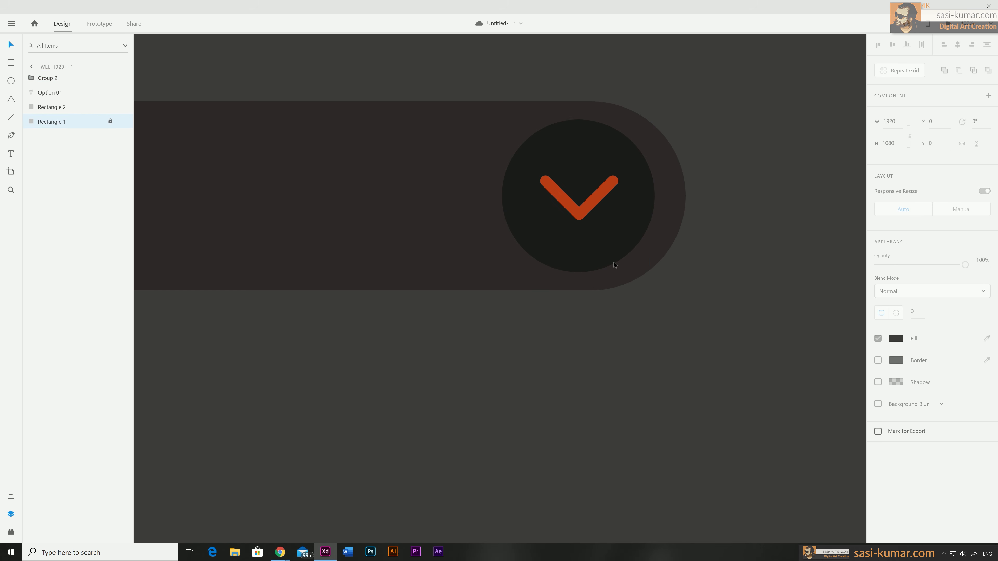
key("Right")
key("Right")
key("Right")
key("Right")
key("Left")
key("Left")
key("Left")
key("Left")
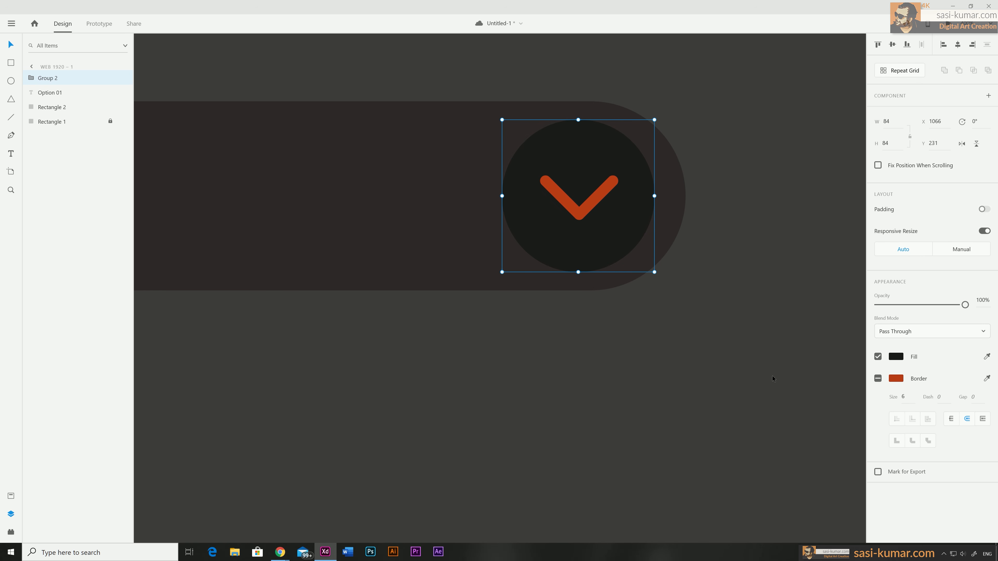
left_click(770, 376)
left_click(613, 221)
left_click(724, 333)
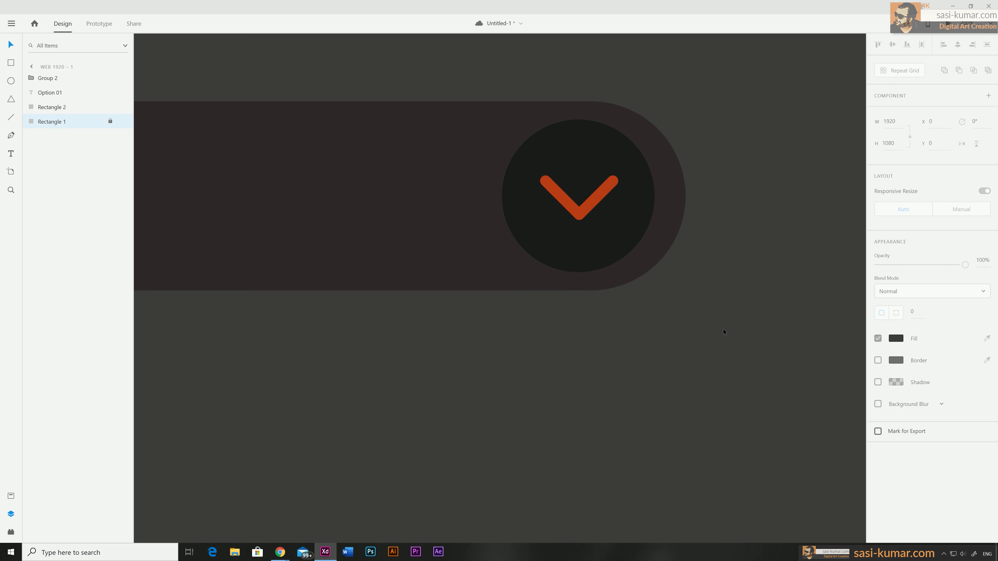
Step: Draw a 533 by 480 rectangle below the pill, matching its width, and round its corners to a radius of about 33
key("ctrl+minus")
key("ctrl+minus")
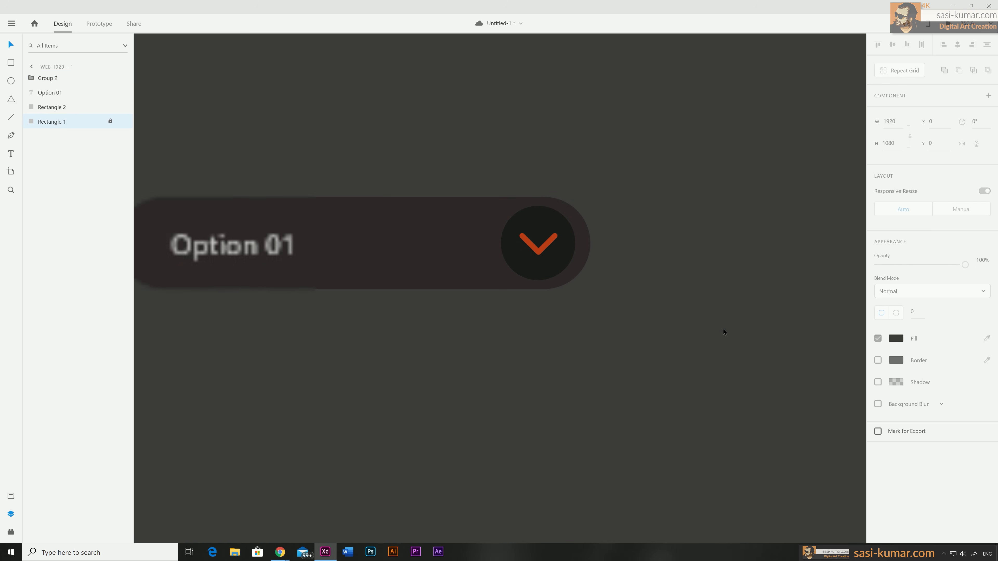
left_click_drag(461, 378, 546, 297)
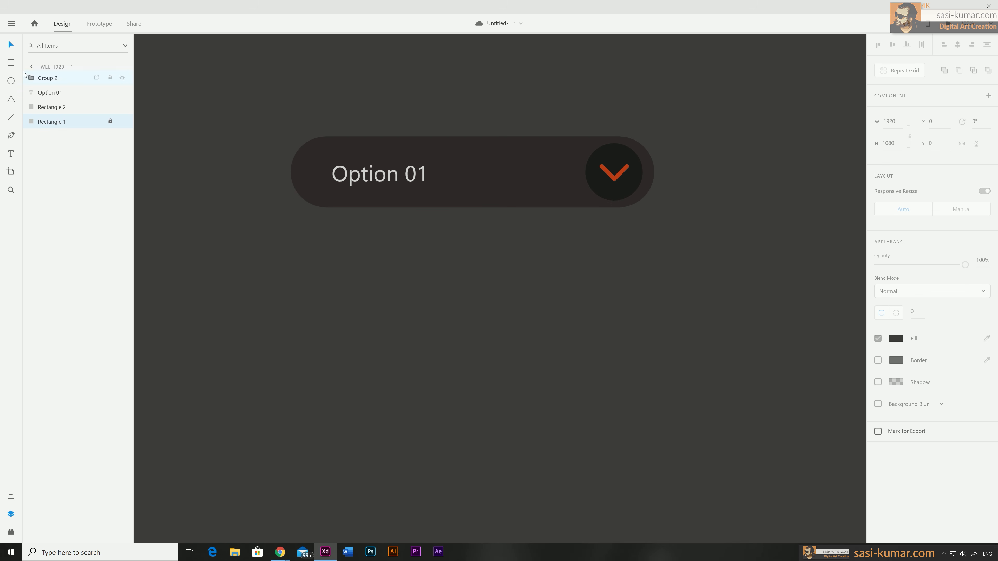
left_click(13, 63)
mouse_move(294, 173)
left_mouse_down()
mouse_move(397, 297)
mouse_move(640, 478)
mouse_move(662, 502)
mouse_move(654, 500)
left_mouse_up()
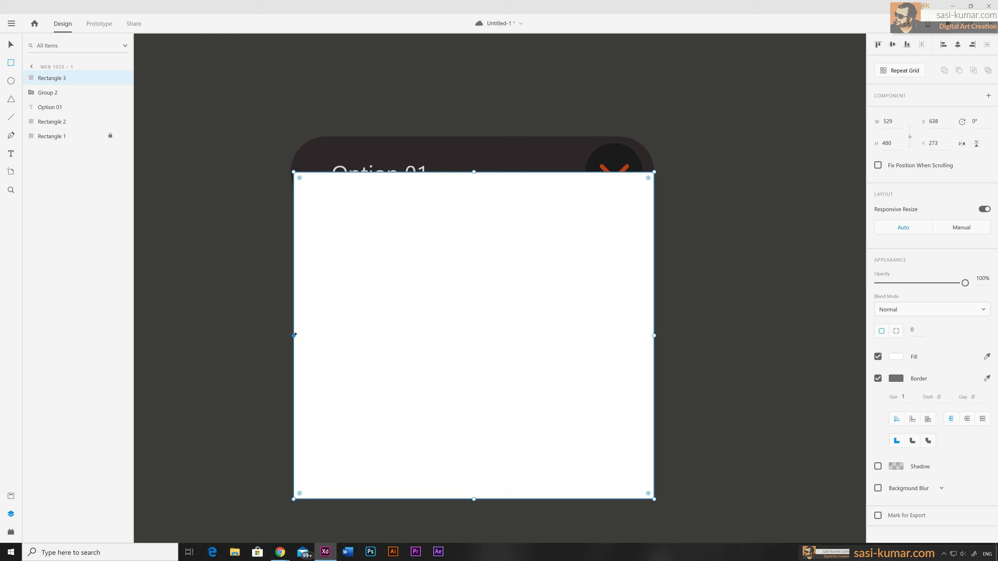
mouse_move(293, 335)
left_mouse_down()
mouse_move(303, 335)
mouse_move(291, 335)
left_mouse_up()
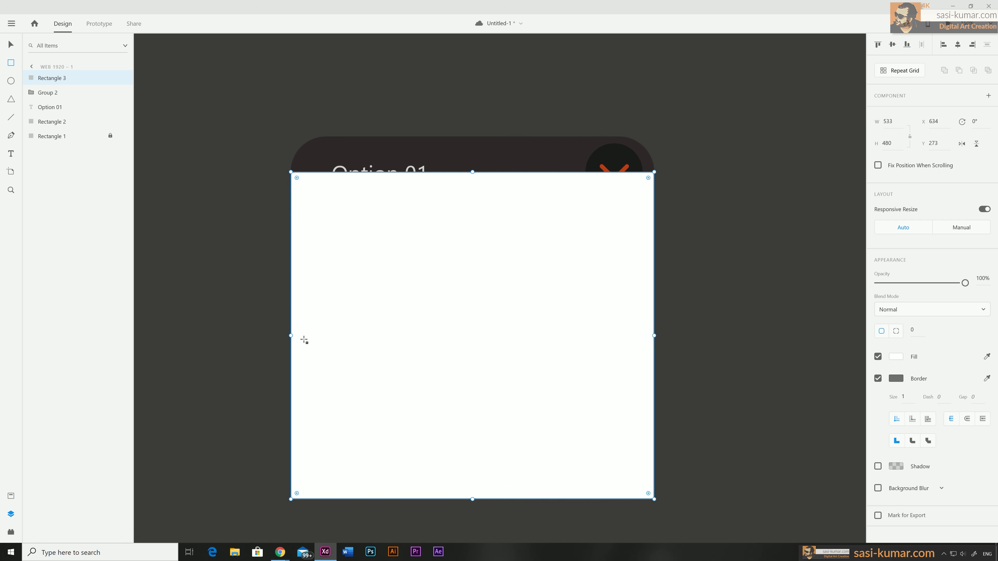
left_click_drag(296, 177, 313, 191)
Step: Bring the pill, Option 01 label and chevron button in front of the white panel, and move the panel up to Y 249
left_click(11, 45)
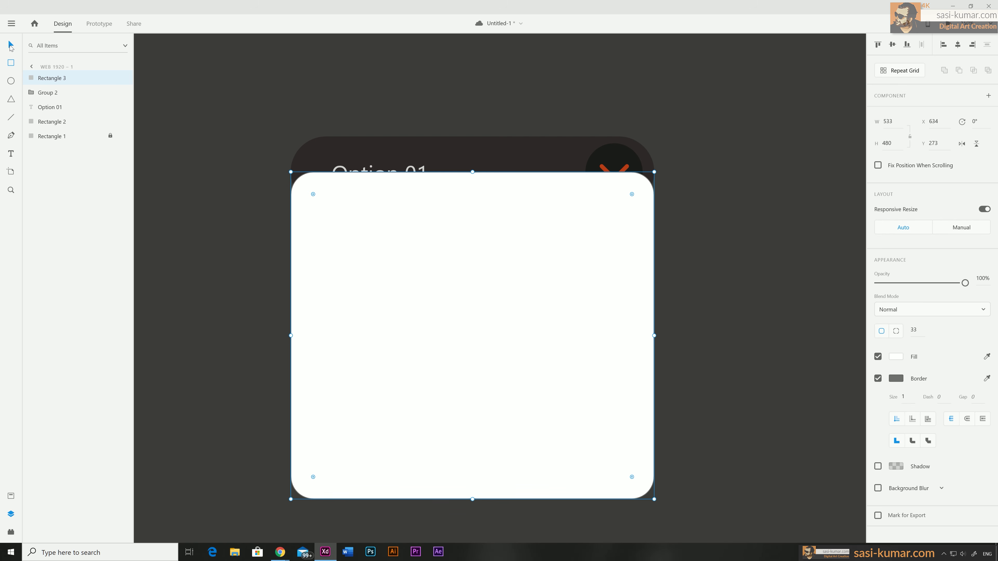
left_click(386, 171)
left_click(608, 163, "shift")
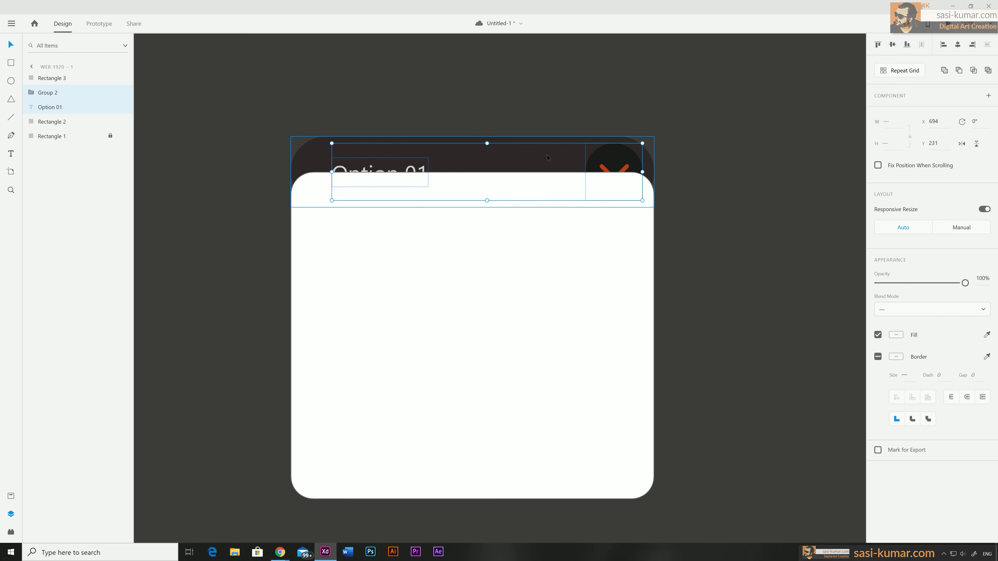
left_click(550, 158, "shift")
right_click(548, 157)
mouse_move(644, 420)
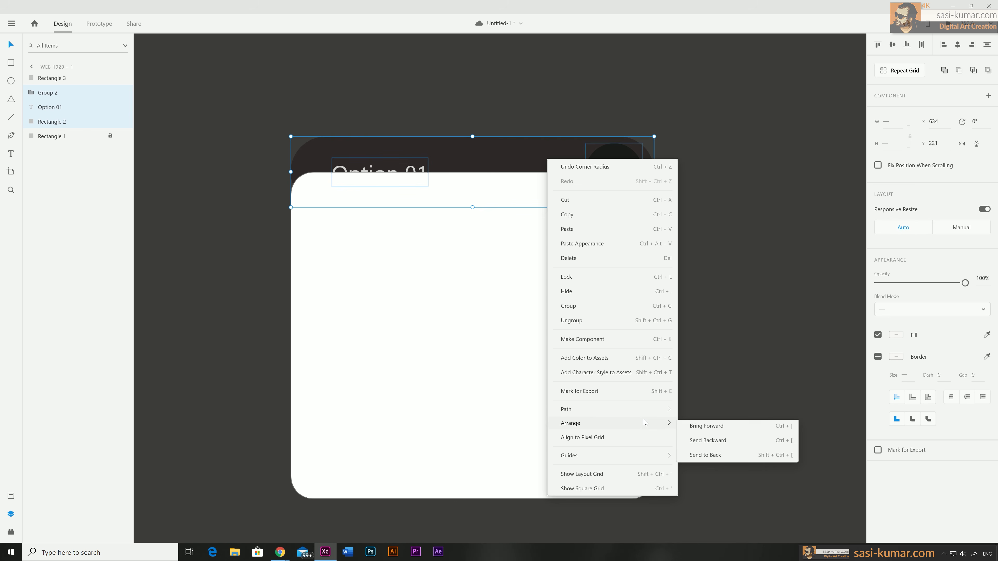
left_click(733, 429)
left_click(524, 384)
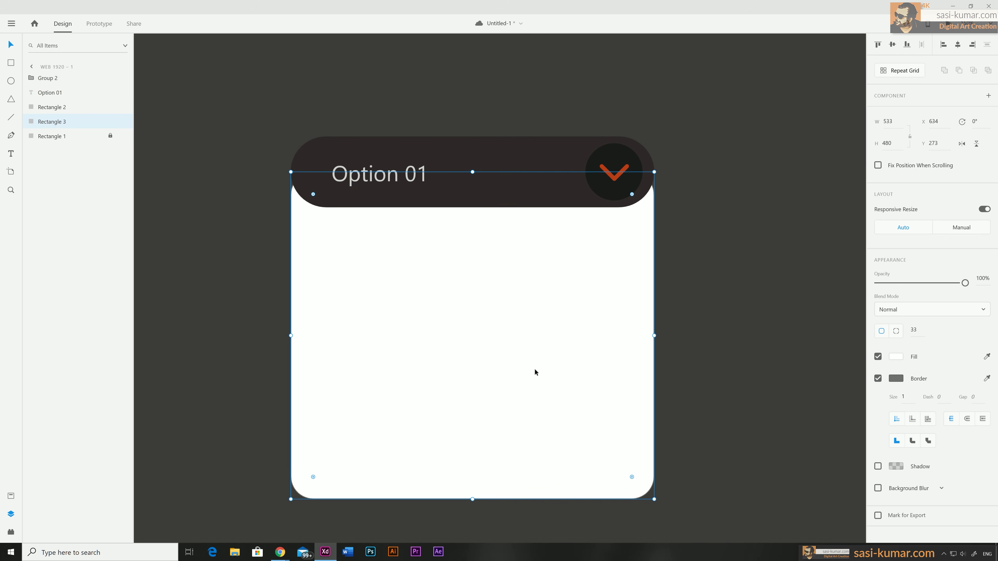
left_click_drag(535, 372, 535, 355)
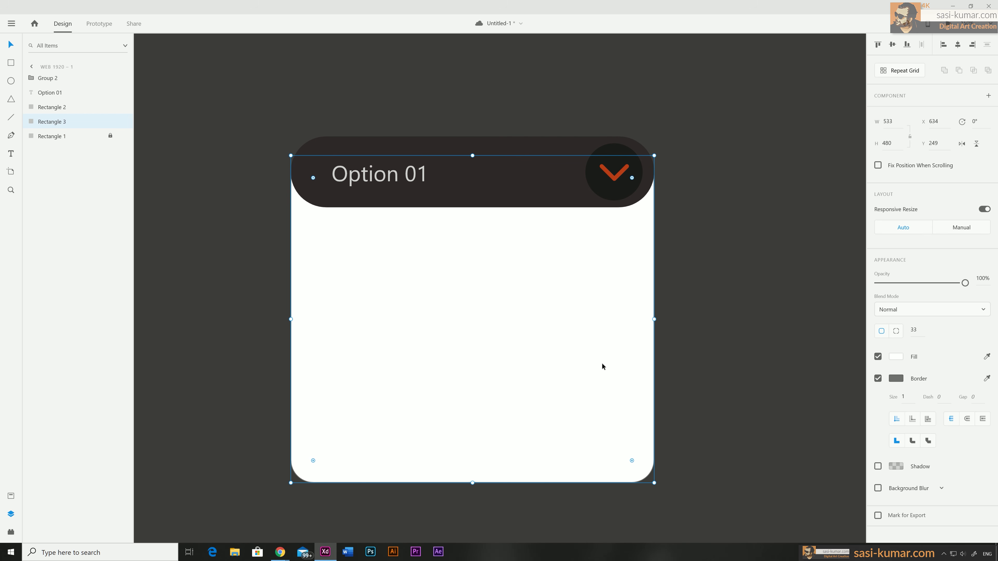
Step: Fill the panel with near-black #1D1D1D and remove its border
left_click(896, 356)
left_click_drag(831, 346, 760, 374)
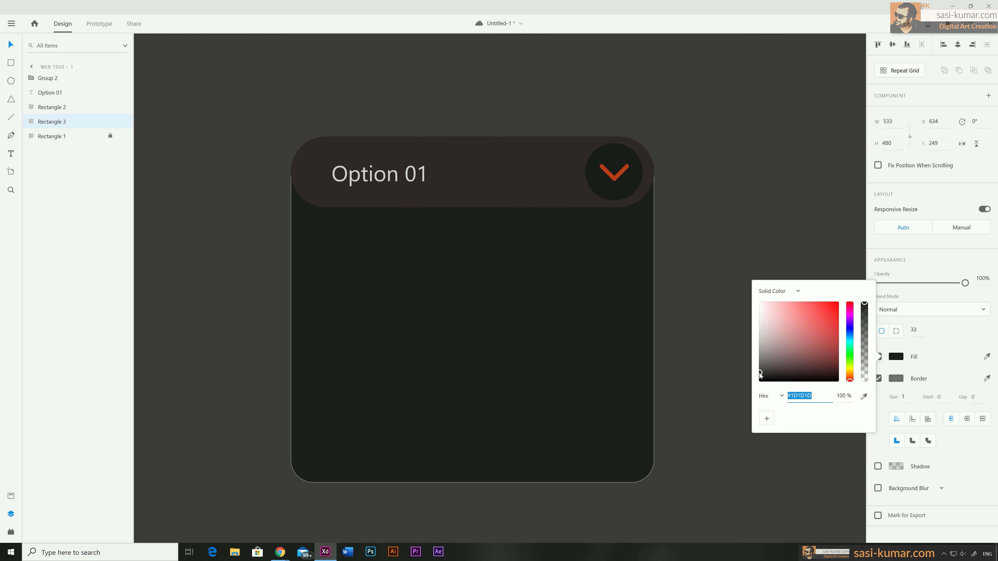
left_click(682, 243)
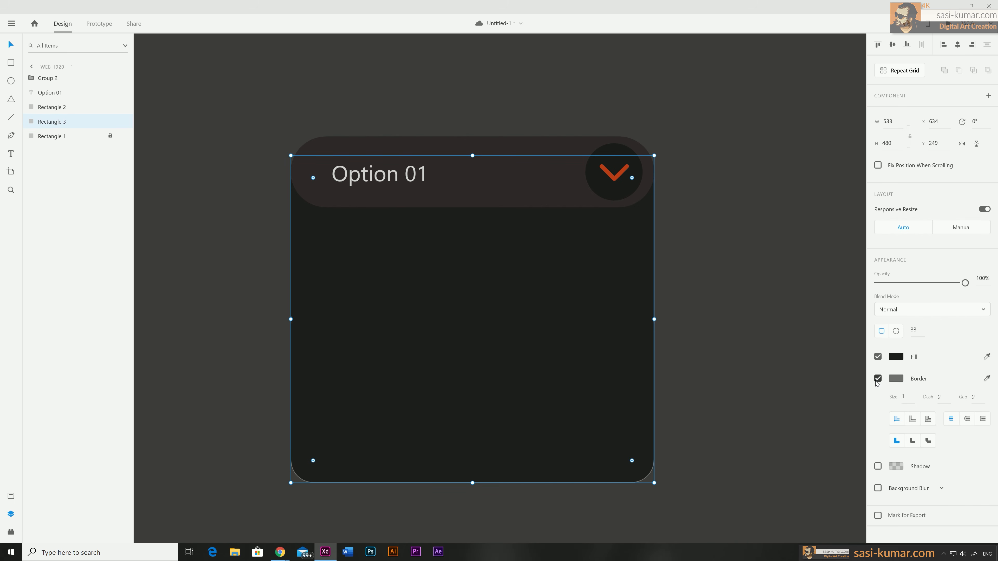
left_click(877, 379)
Step: Duplicate the Option 01 label, place the copy directly below in the dark panel and change its text to "Option 02"
left_click(420, 175)
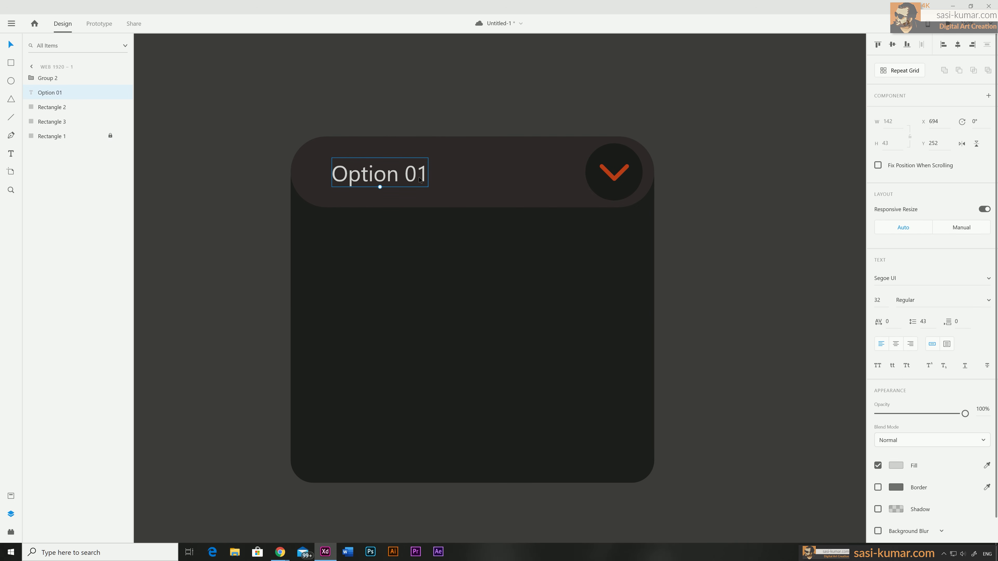
key("ctrl+c")
key("ctrl+v")
left_click(726, 209)
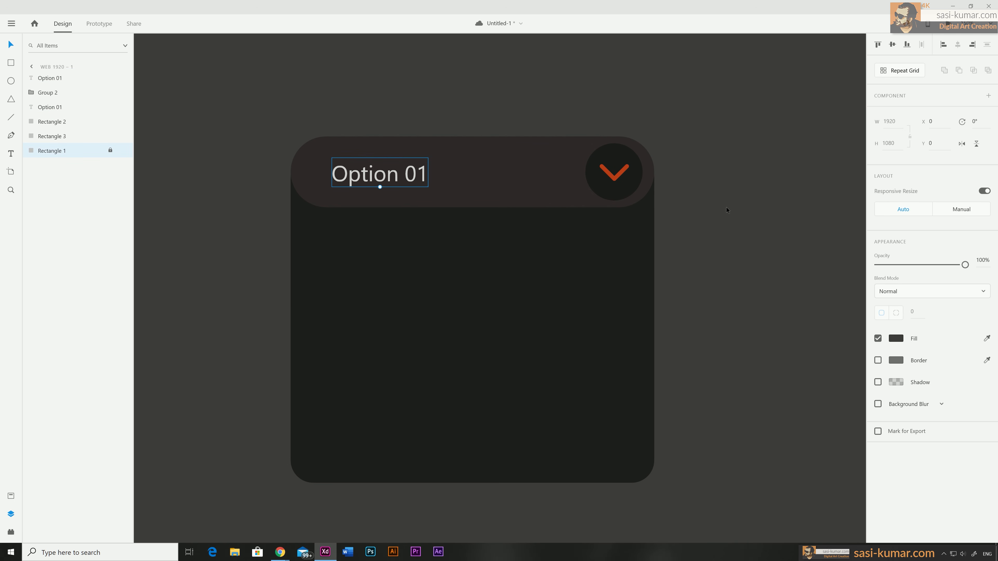
left_click(410, 179)
left_click_drag(411, 179, 429, 260)
double_click(412, 261)
type("2")
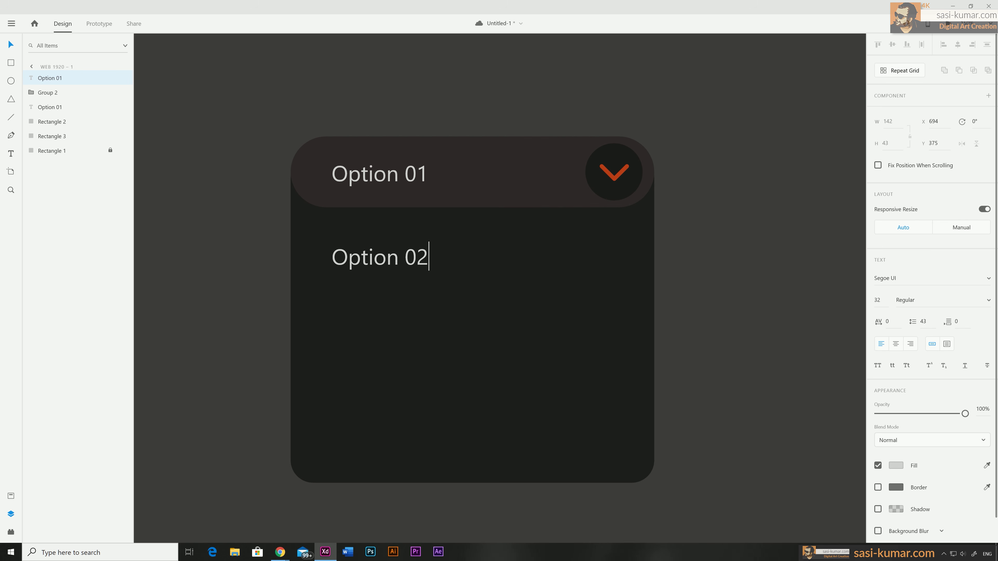
key("Escape")
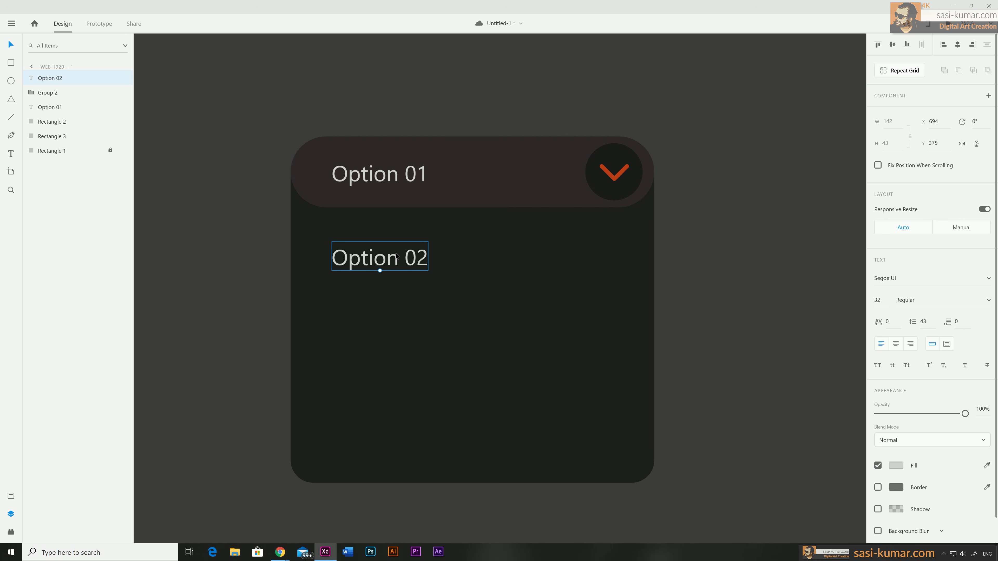
Step: Duplicate the Option 02 label further down the panel and change the copy's text to "Option 03"
left_click_drag(398, 261, 403, 345)
double_click(416, 347)
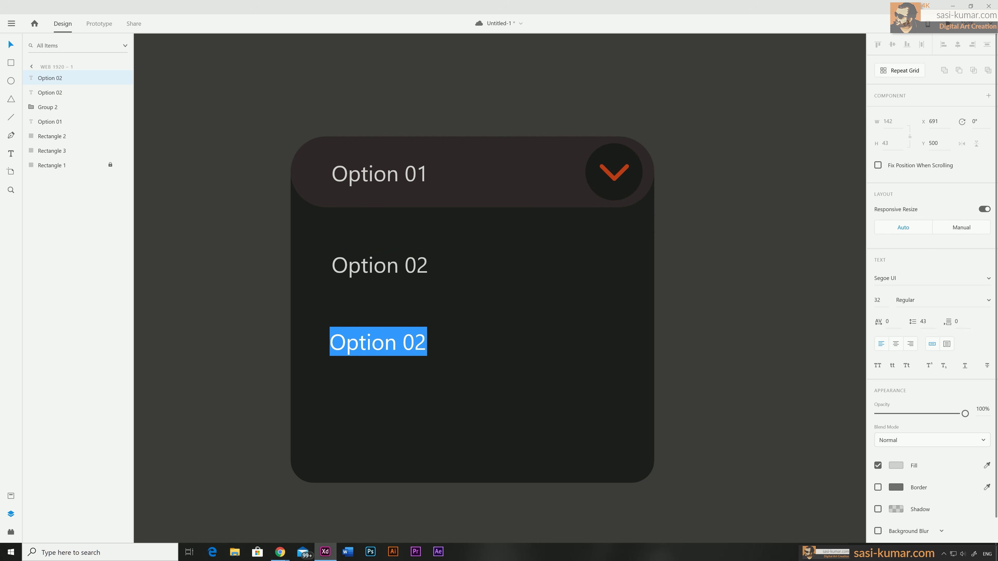
key("End")
key("shift+Left")
type("3")
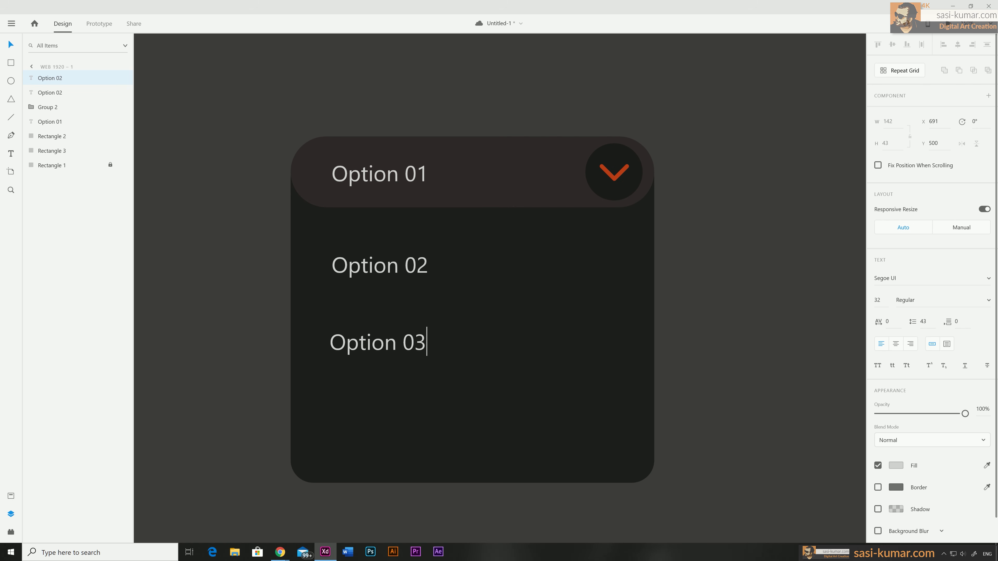
key("Escape")
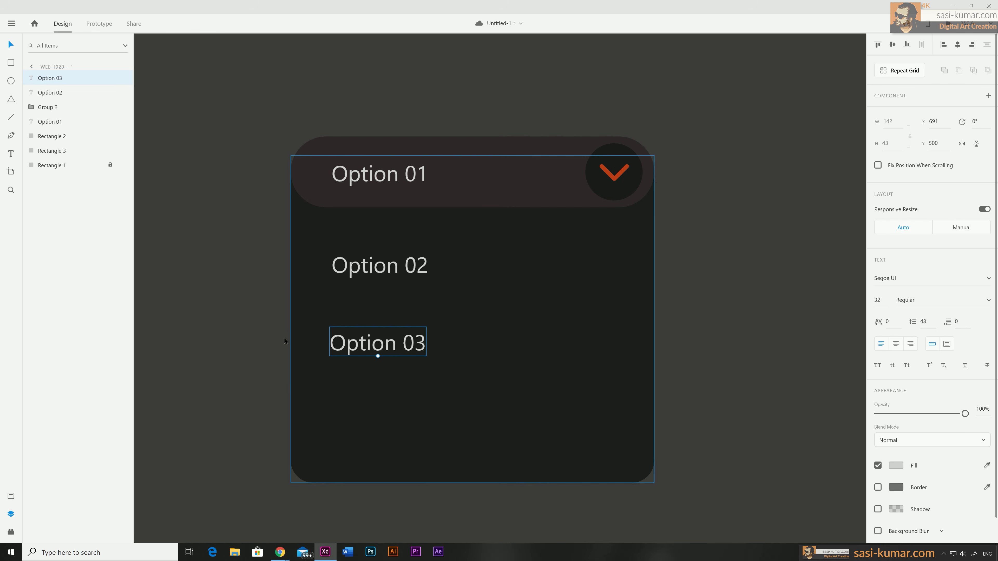
Step: Draw a horizontal divider line about 410 wide between Option 02 and Option 03 and give it a lighter grey border colour
left_click(11, 119)
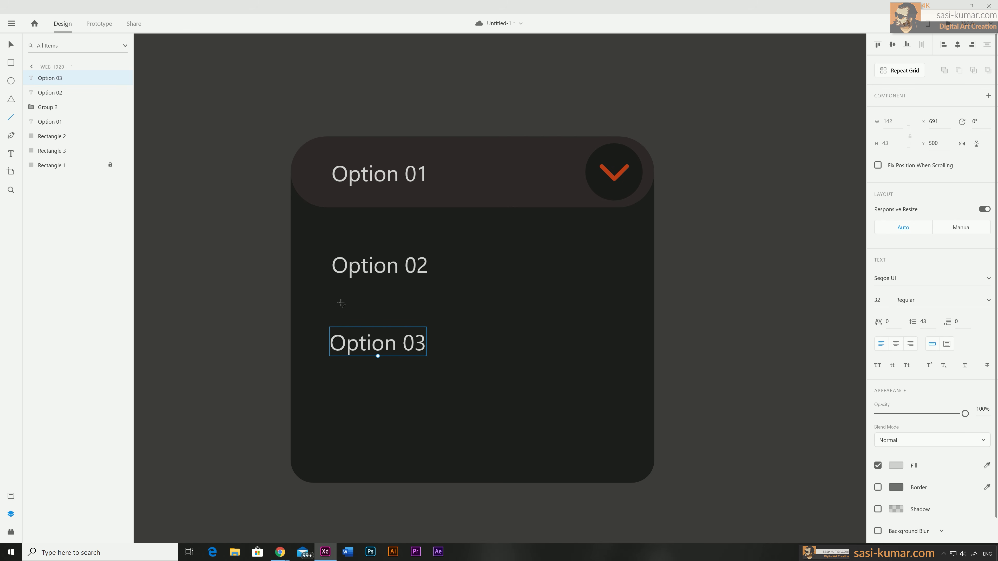
left_click_drag(337, 303, 616, 304)
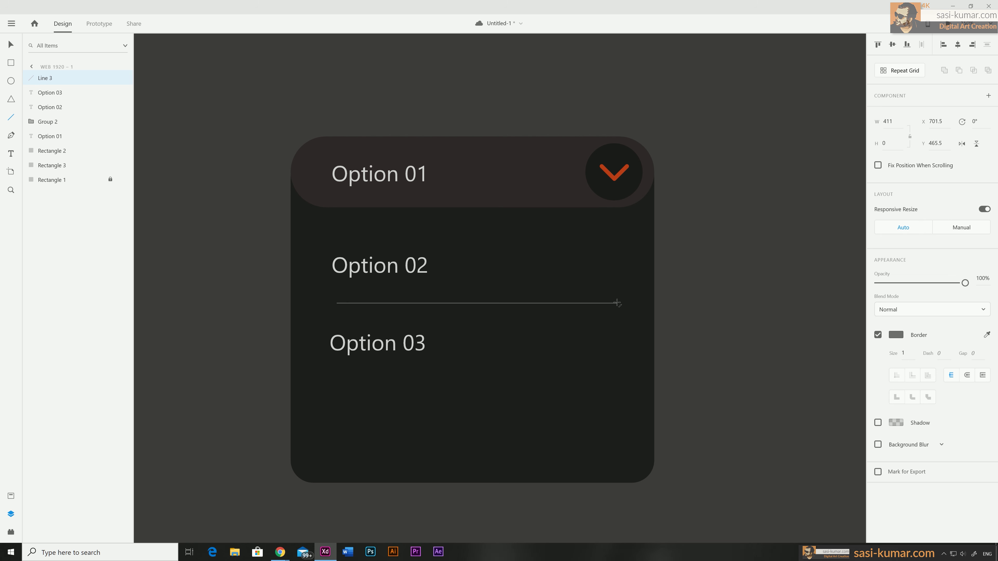
left_click(896, 336)
left_click_drag(761, 316, 761, 308)
left_click(732, 313)
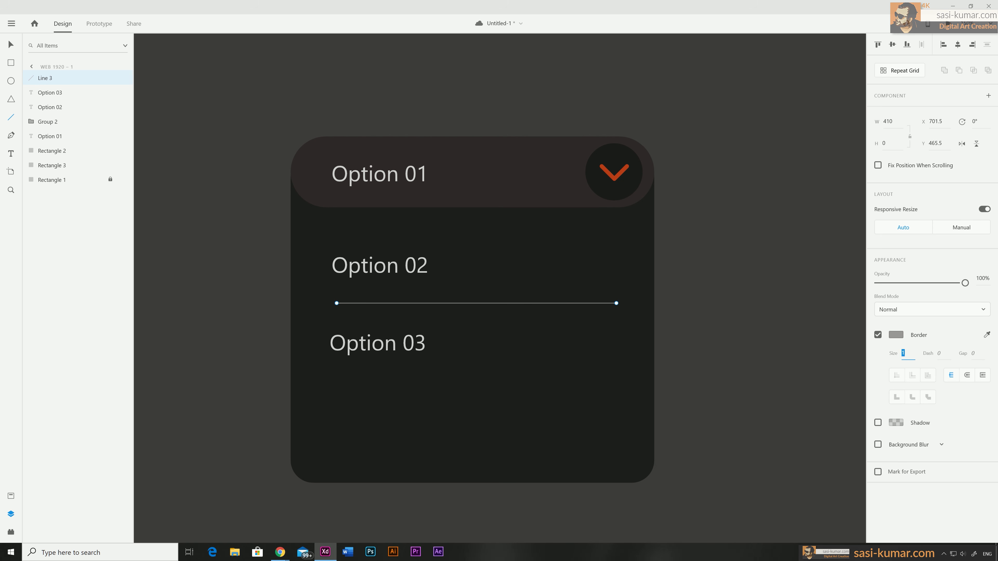
Step: Set the divider line's border size to 2 with a dash of 6 and round caps
type("2")
key("Return")
key("Return")
left_click(929, 351)
type("6")
key("Return")
left_click(968, 375)
Step: Duplicate the dashed divider below Option 03 at about Y 602.5, and align Option 03 at X 694 with Option 02
left_click_drag(456, 303, 452, 388)
left_click_drag(412, 357, 414, 356)
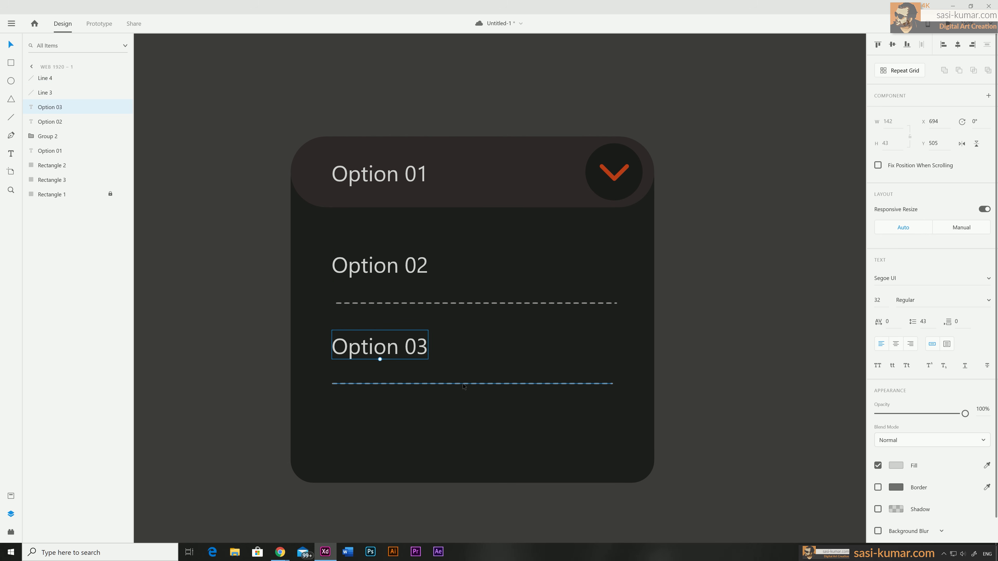
left_click_drag(462, 384, 462, 400)
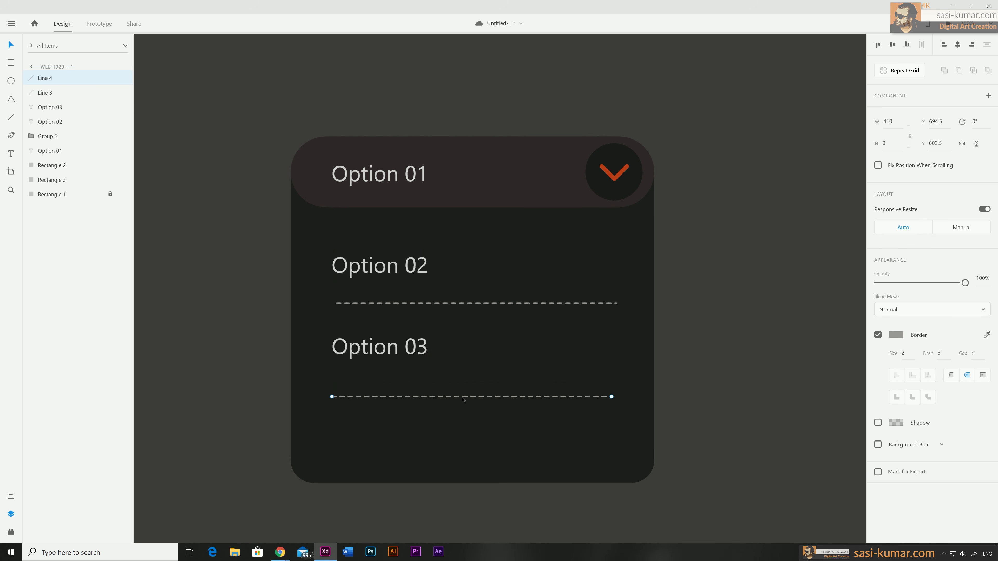
Step: Move the upper divider and Option 03 down to even the spacing, and shorten the dark panel to just below the lower divider
left_click(442, 307)
left_click_drag(442, 306, 443, 313)
left_click_drag(389, 348, 389, 357)
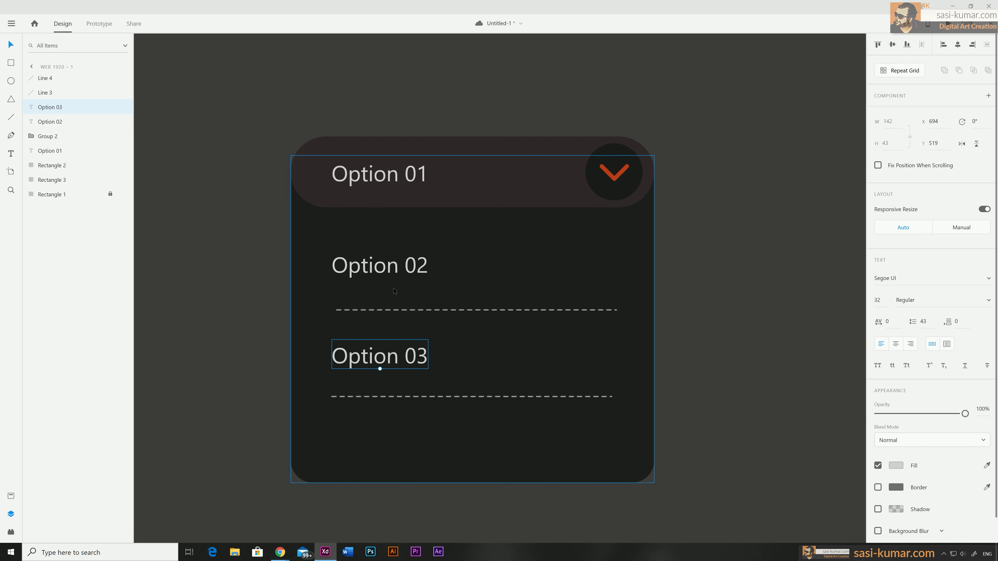
left_click(397, 174)
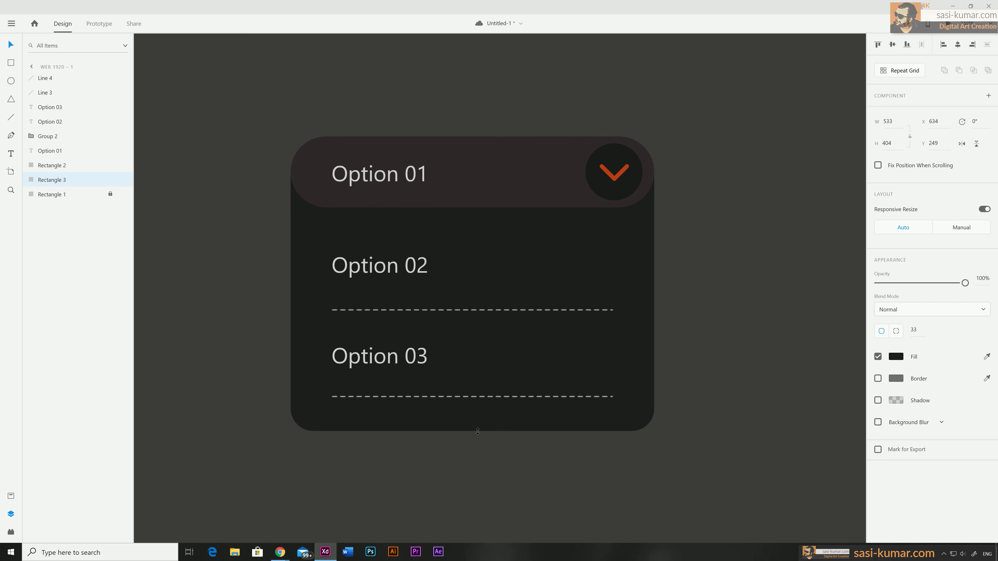
left_click_drag(477, 431, 477, 468)
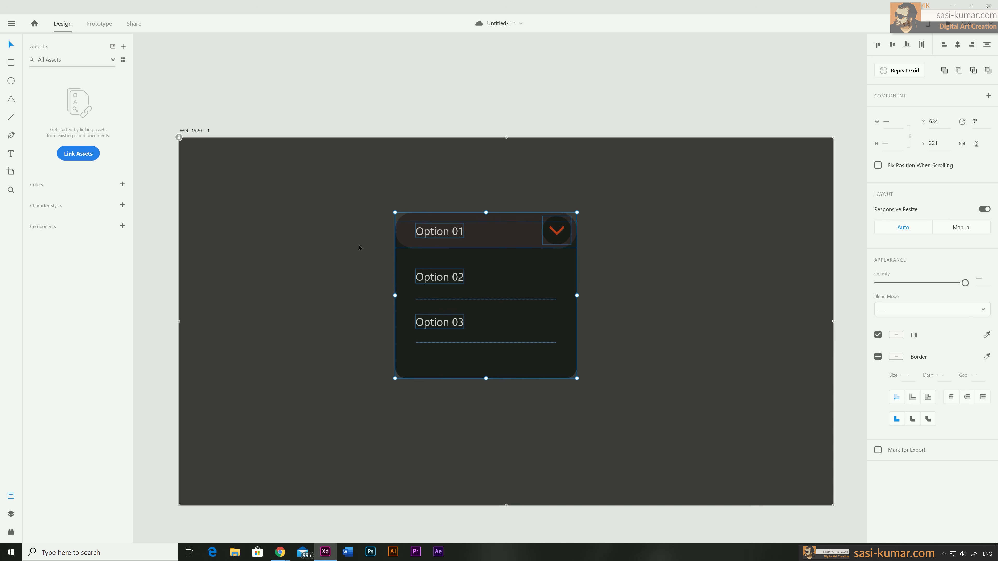
Step: Turn all the dropdown elements into one component and name it "Drop down 2"
left_click(123, 226)
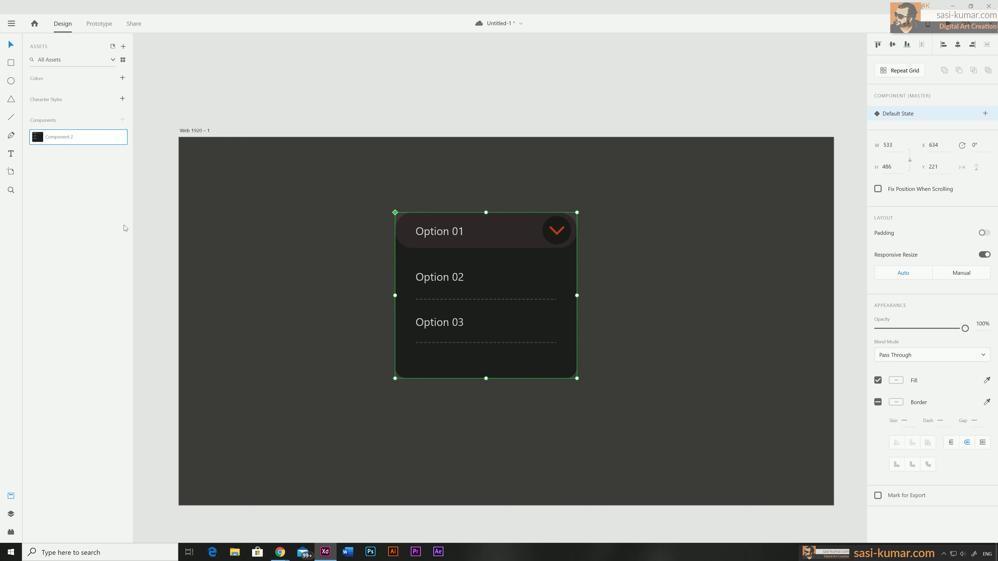
double_click(53, 138)
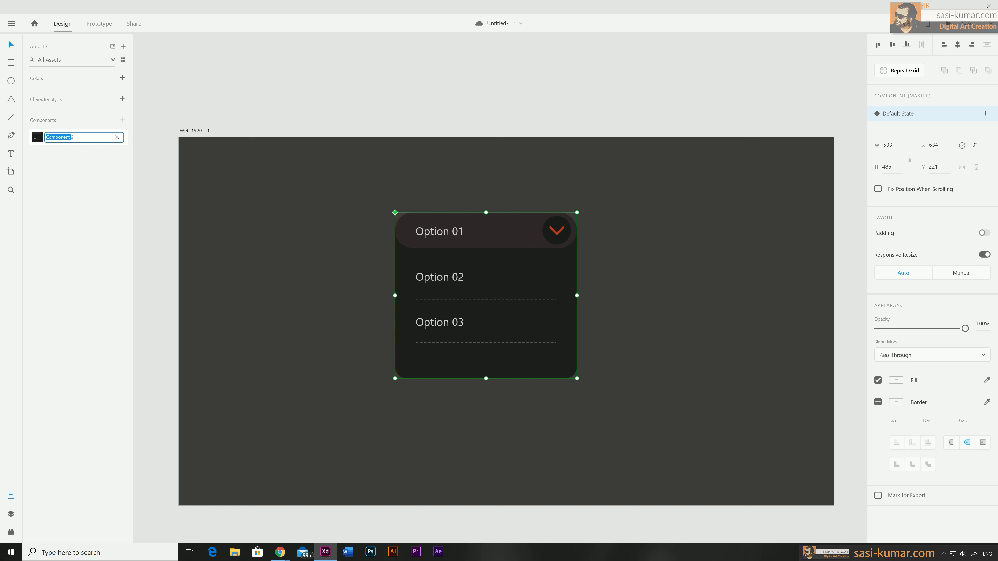
type("Drop down")
key("Return")
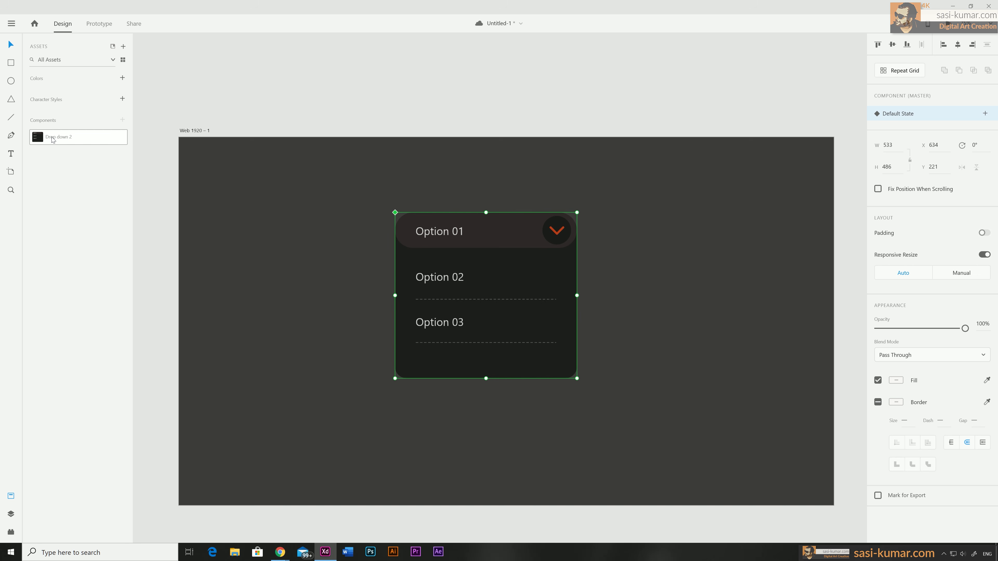
left_click(336, 102)
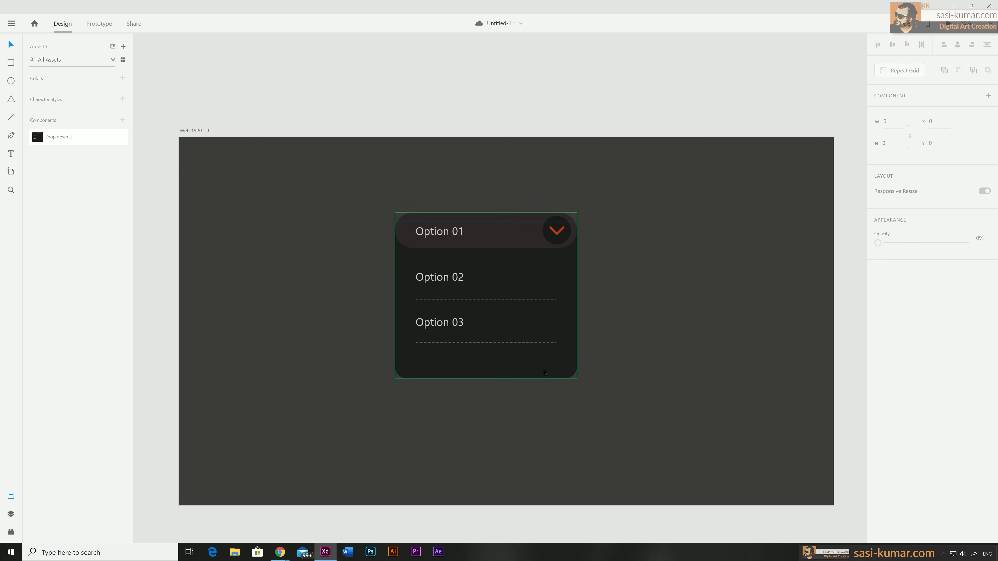
Step: Add a new state named "open" to the dropdown component
left_click(506, 262)
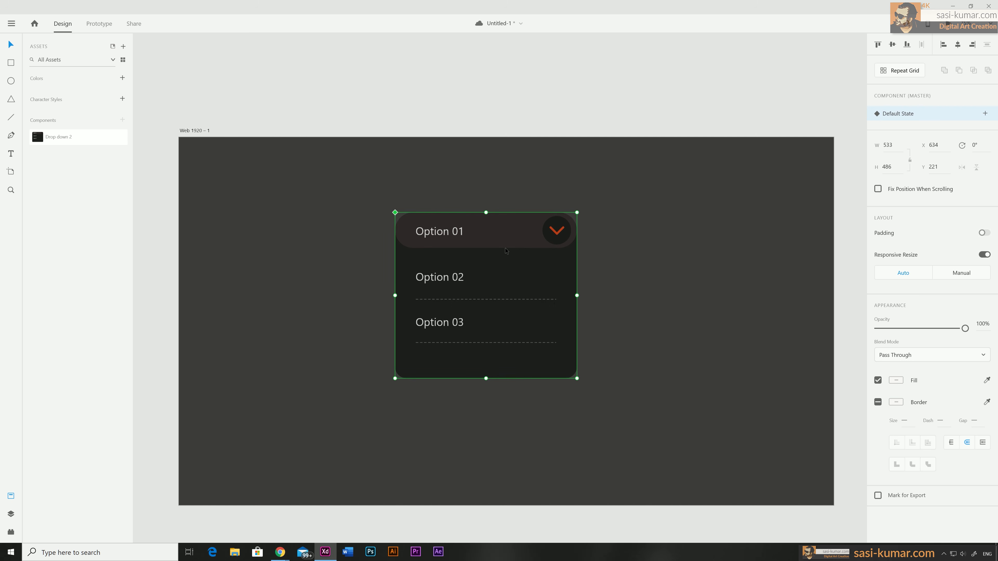
left_click(981, 114)
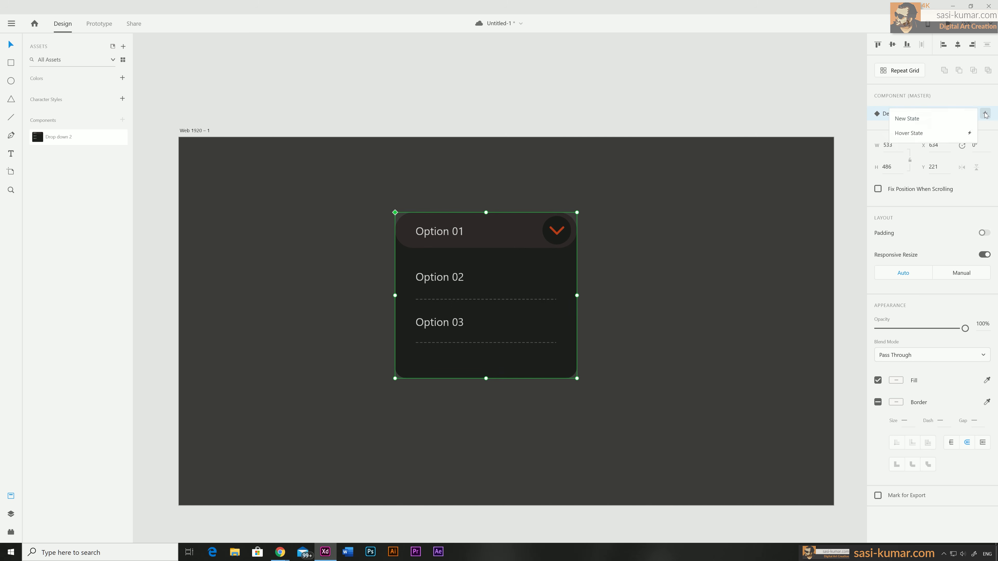
left_click(966, 118)
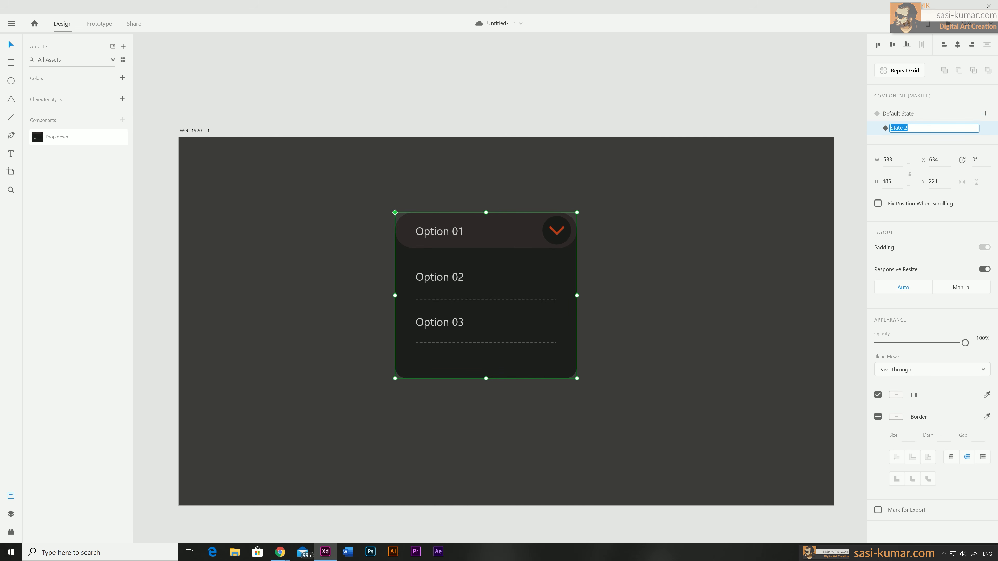
type("open")
key("Return")
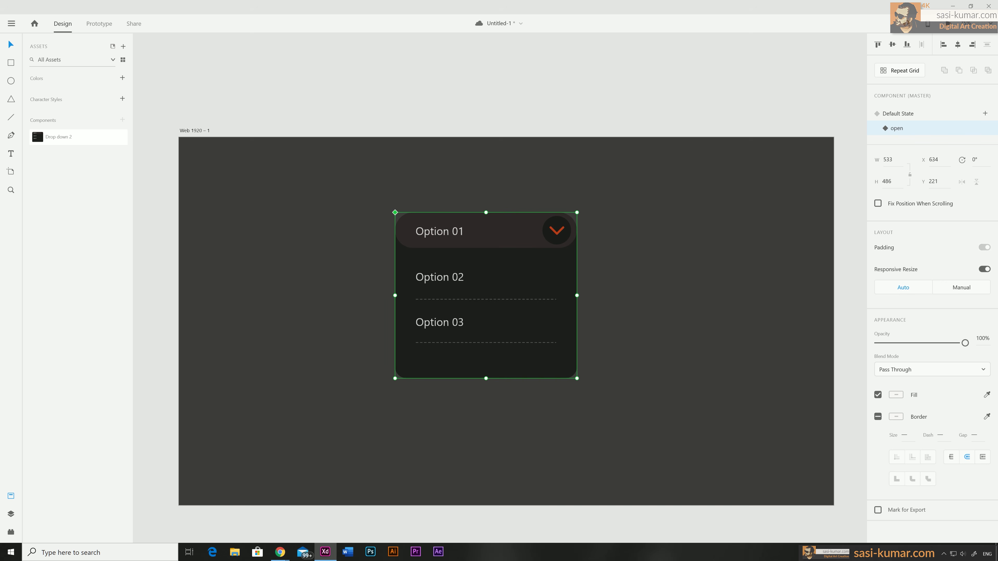
left_click(768, 107)
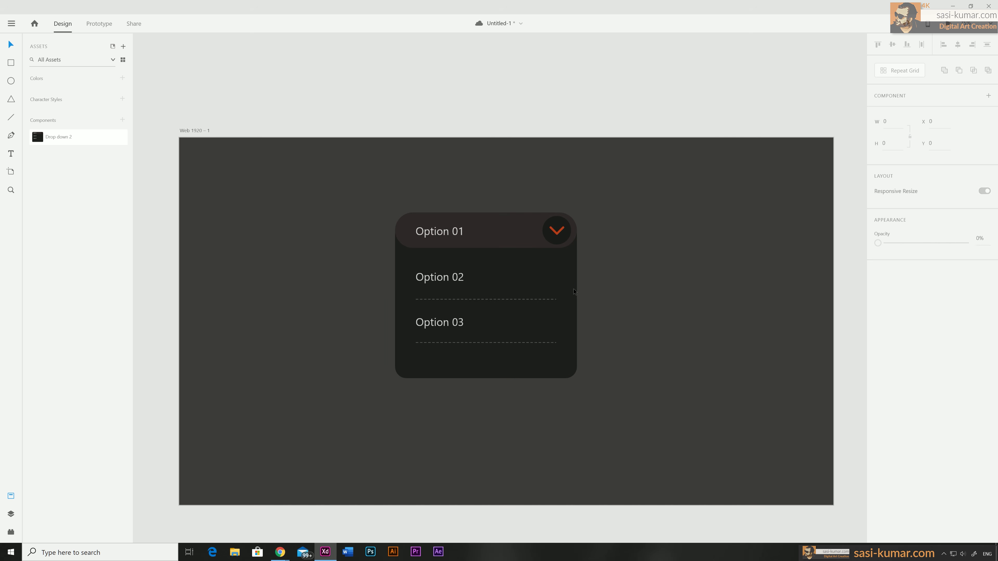
Step: Add a new state named "option -01" to the dropdown component and copy its name
left_click(558, 280)
left_click(985, 113)
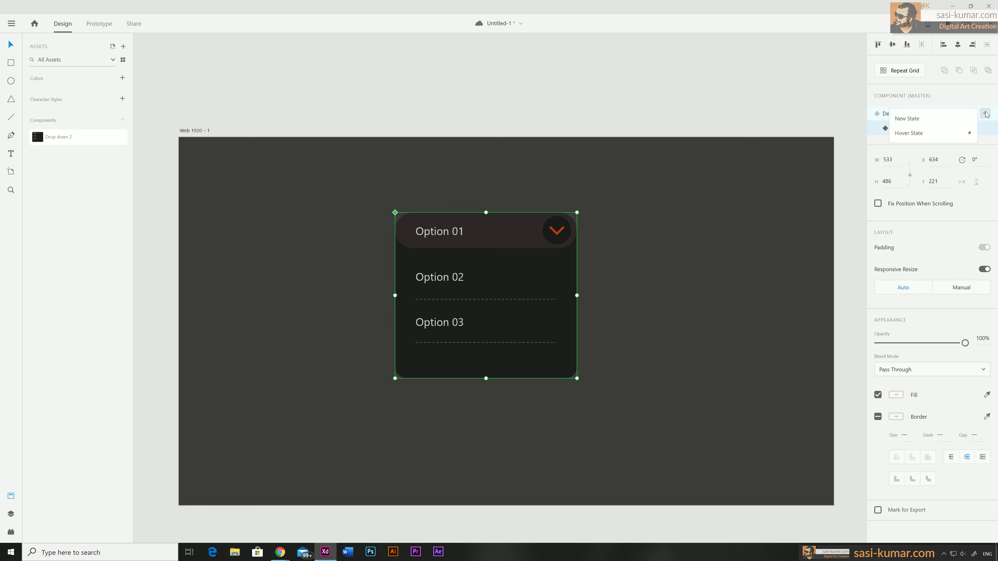
left_click(975, 118)
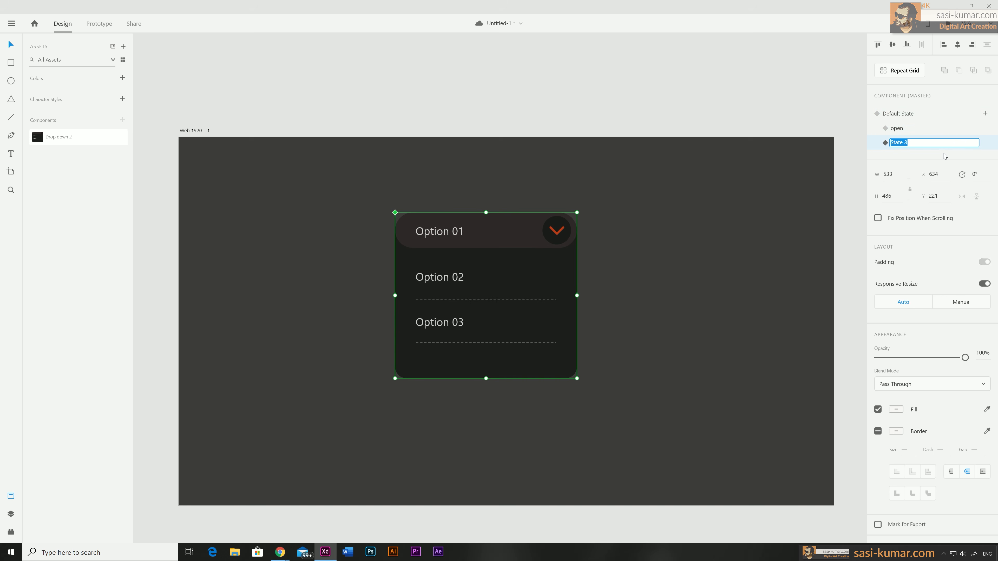
type("option -01")
key("Return")
key("ctrl+c")
Step: Add another state to the dropdown component and name it "option -02"
left_click(712, 61)
left_click(544, 258)
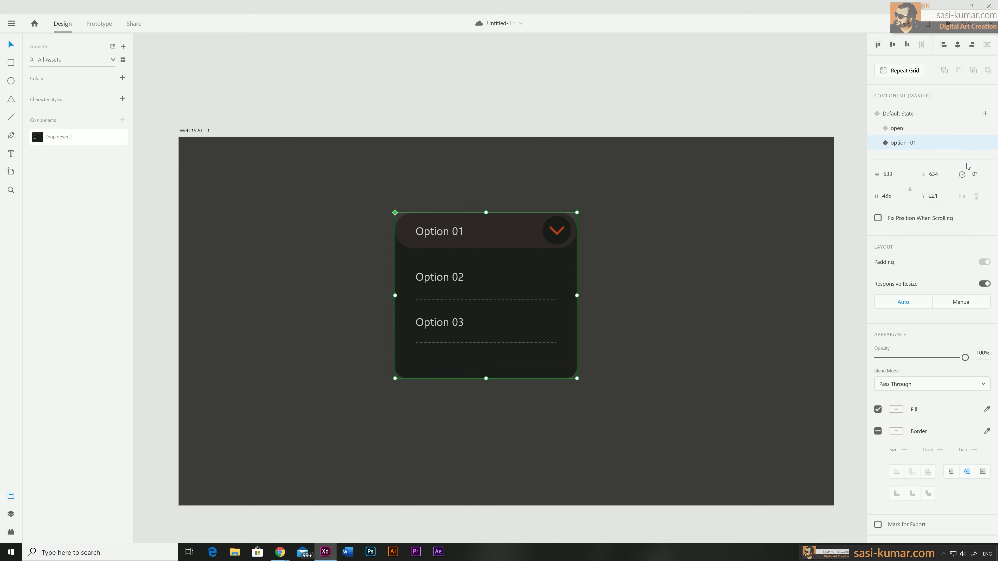
left_click(985, 114)
left_click(941, 135)
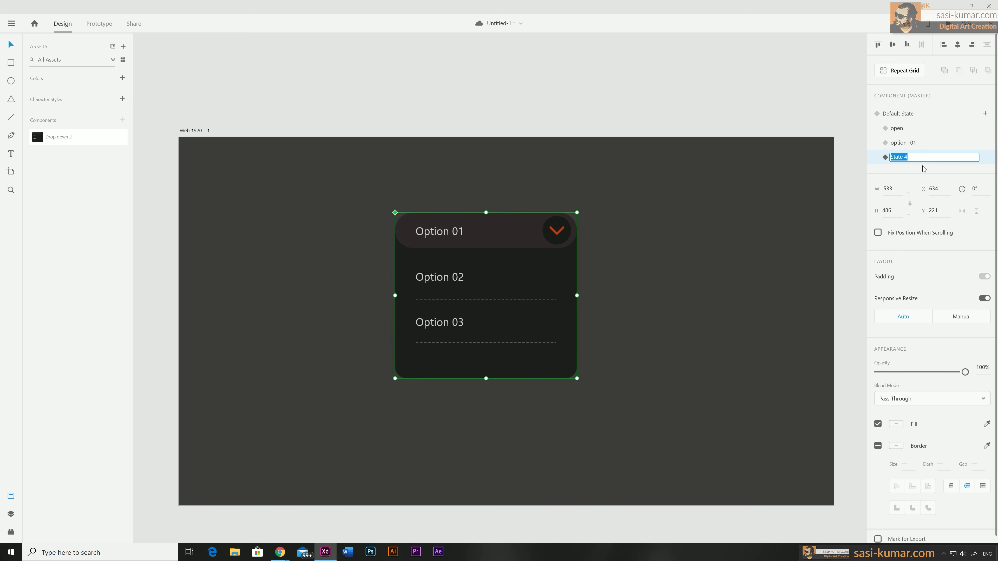
key("ctrl+v")
key("BackSpace")
type("2")
key("Return")
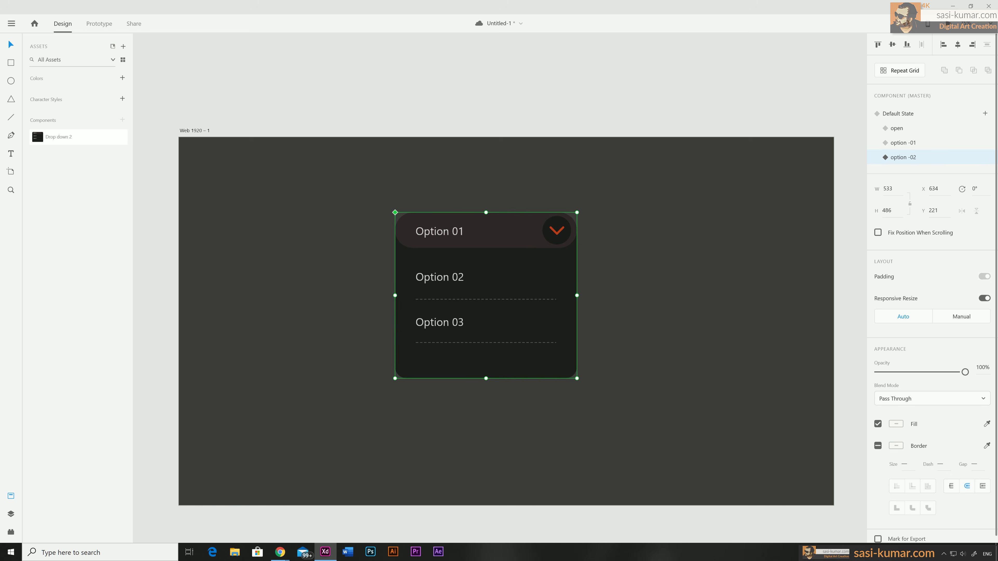
Step: Create a further dropdown state and name it "option -03"
left_click(986, 114)
left_click(959, 123)
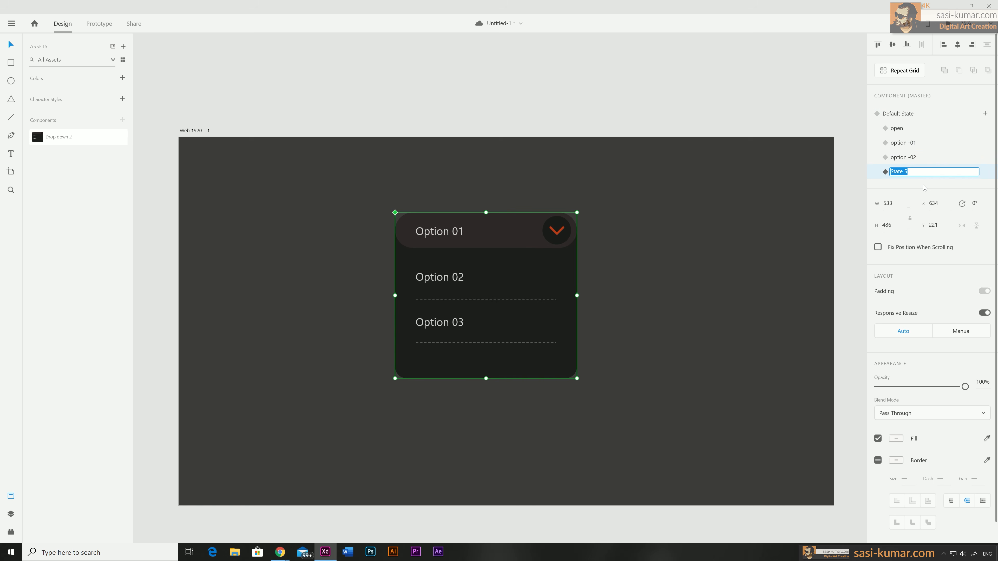
key("ctrl+v")
key("BackSpace")
type("3")
key("Return")
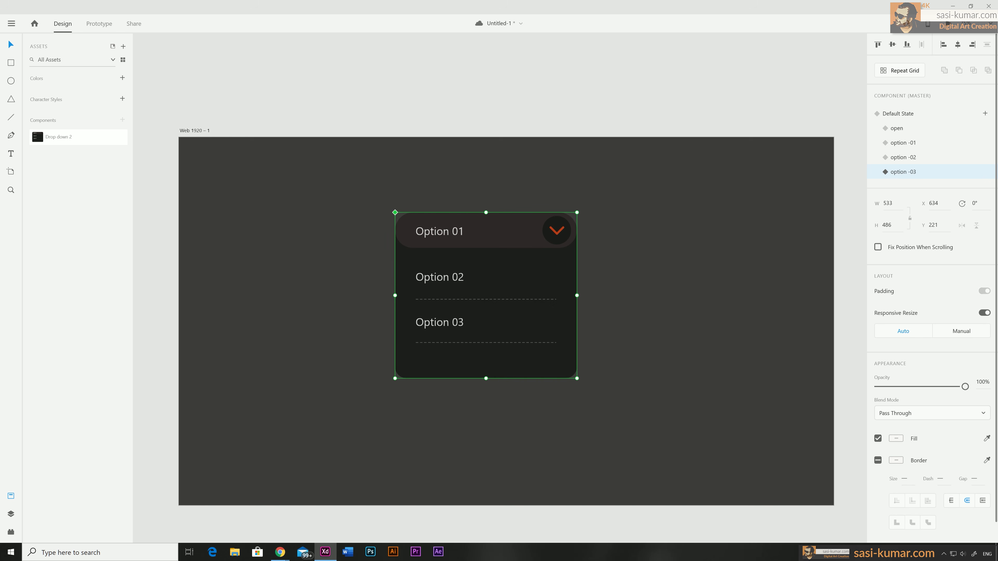
Step: Starting from the option -01 state, add a new dropdown state named "option-01-open"
left_click(653, 116)
left_click(523, 303)
left_click(903, 157)
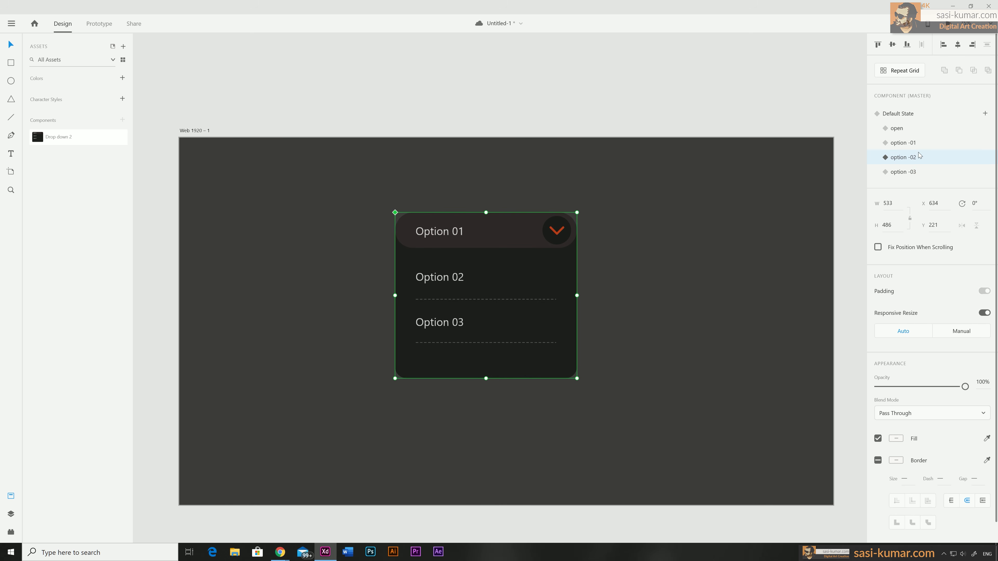
left_click(898, 144)
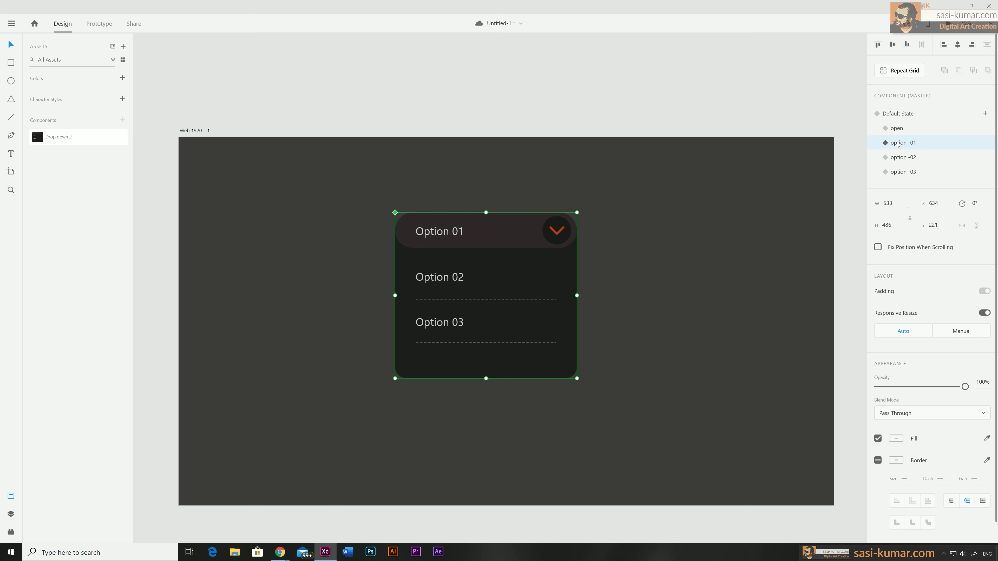
left_click(986, 113)
left_click(964, 118)
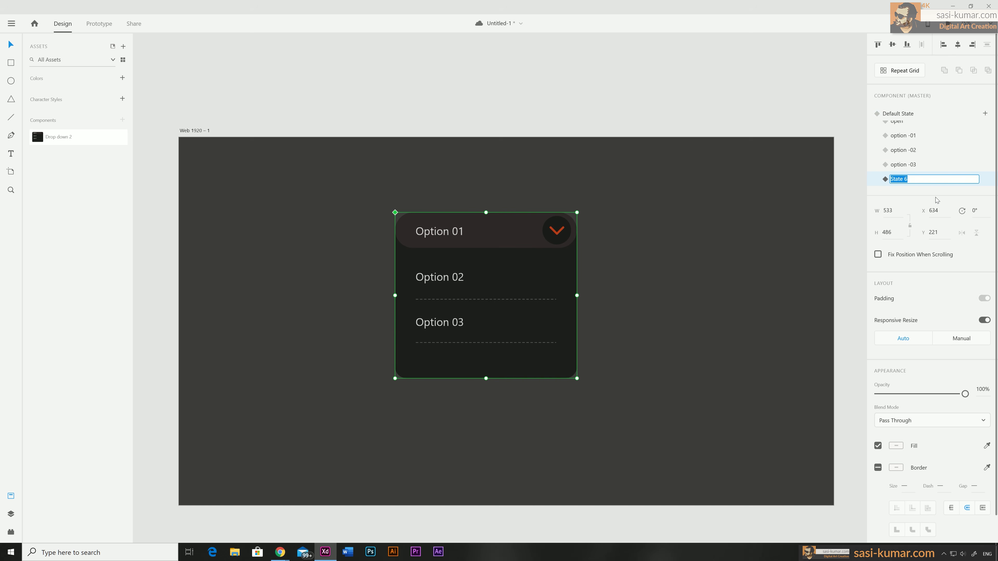
type("option-01-open")
key("Return")
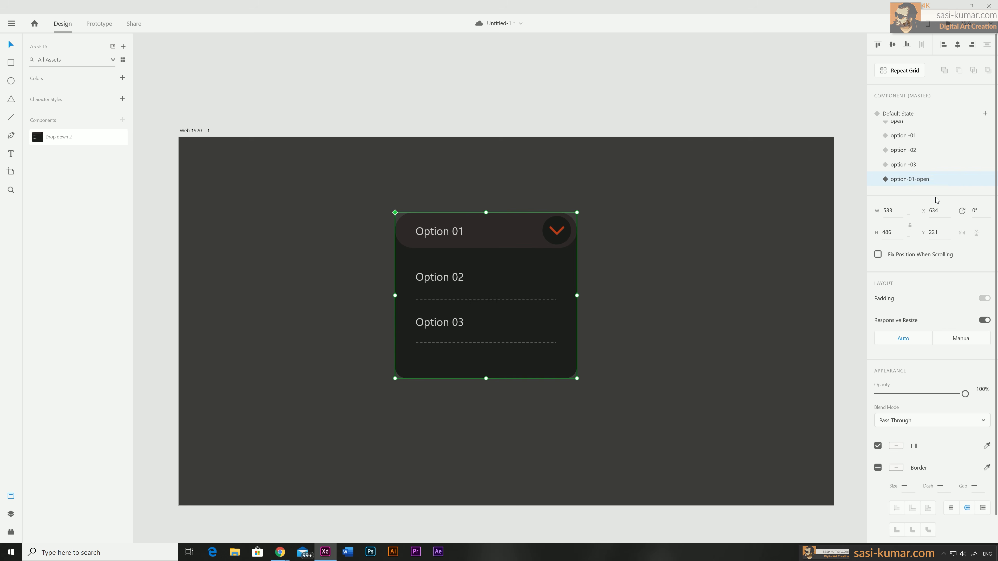
Step: Add a new state named "option-02-open" to the dropdown component
left_click(986, 114)
left_click(940, 119)
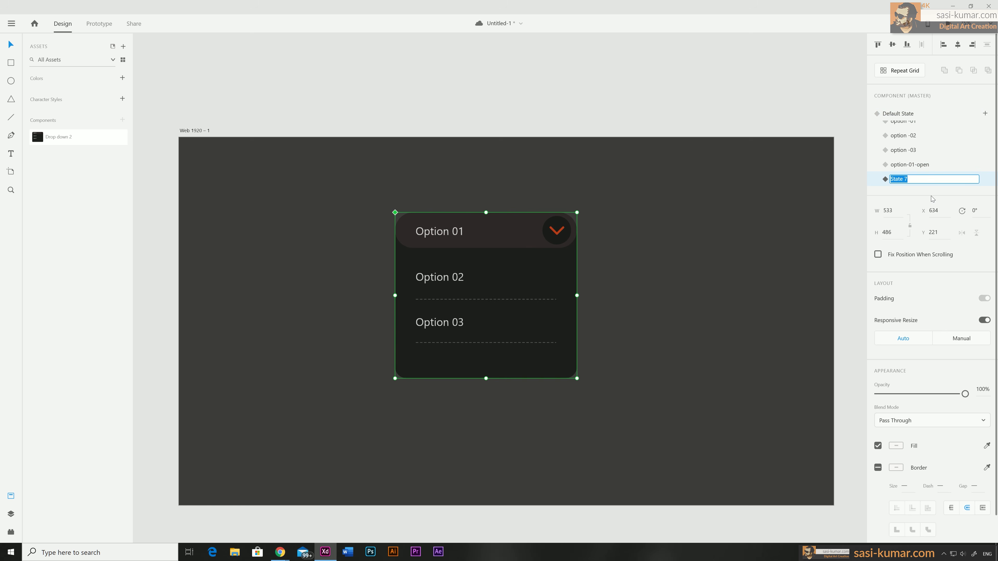
type("option-02-open")
key("Return")
Step: Add one more state to the dropdown component, named "option-03-open"
left_click(985, 113)
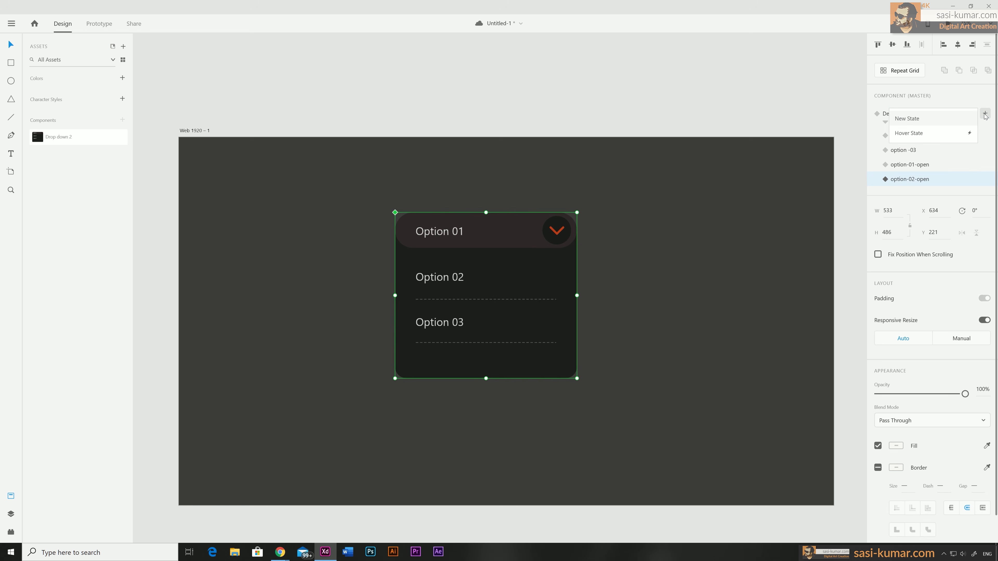
left_click(967, 119)
type("optio")
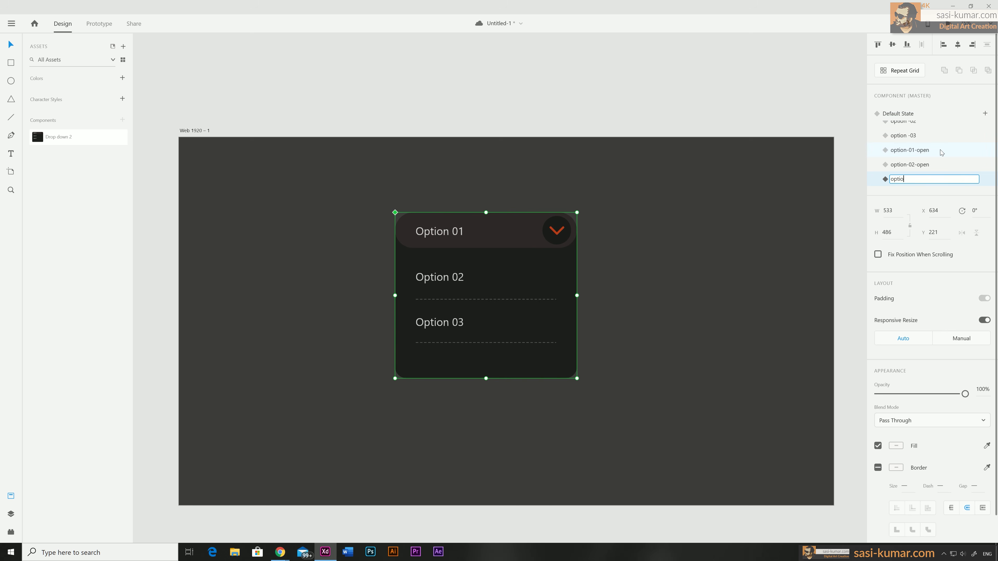
type("n-03-open")
key("Return")
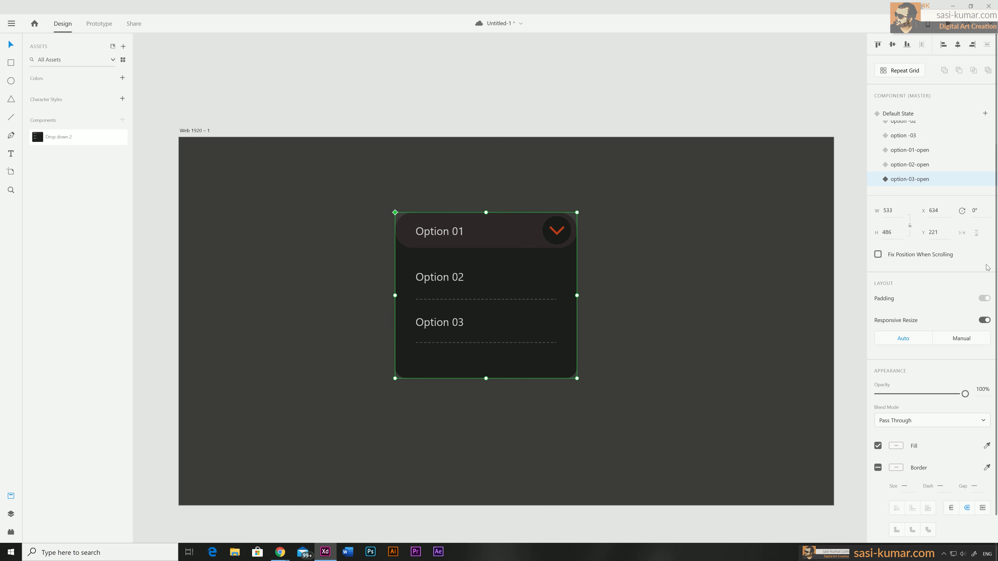
Step: In the option -01 state, move the dark panel straight up to Y -133, keeping it aligned at X 634
left_click(855, 111)
left_click(507, 275)
scroll(954, 163, "up", 3)
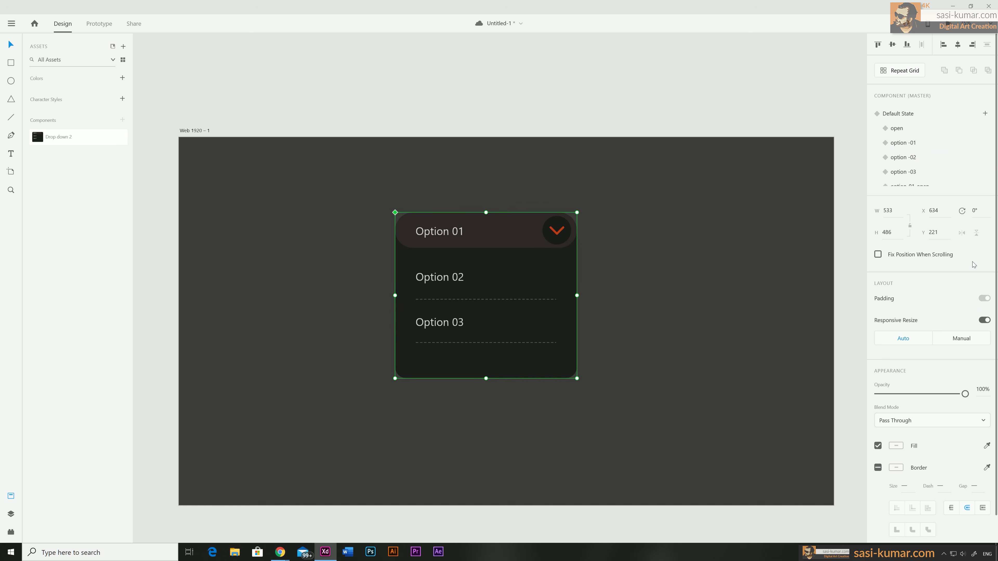
left_click(888, 143)
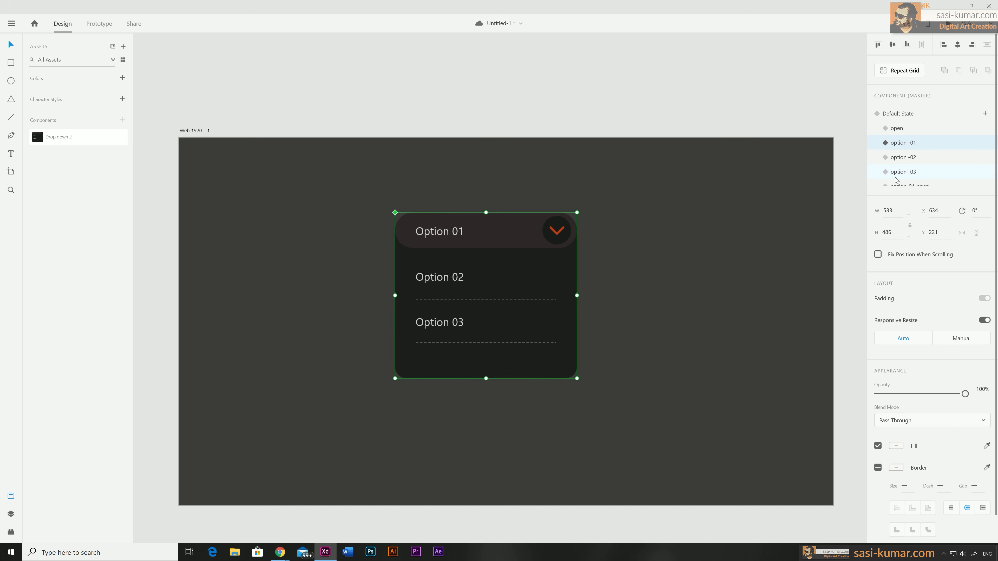
double_click(519, 272)
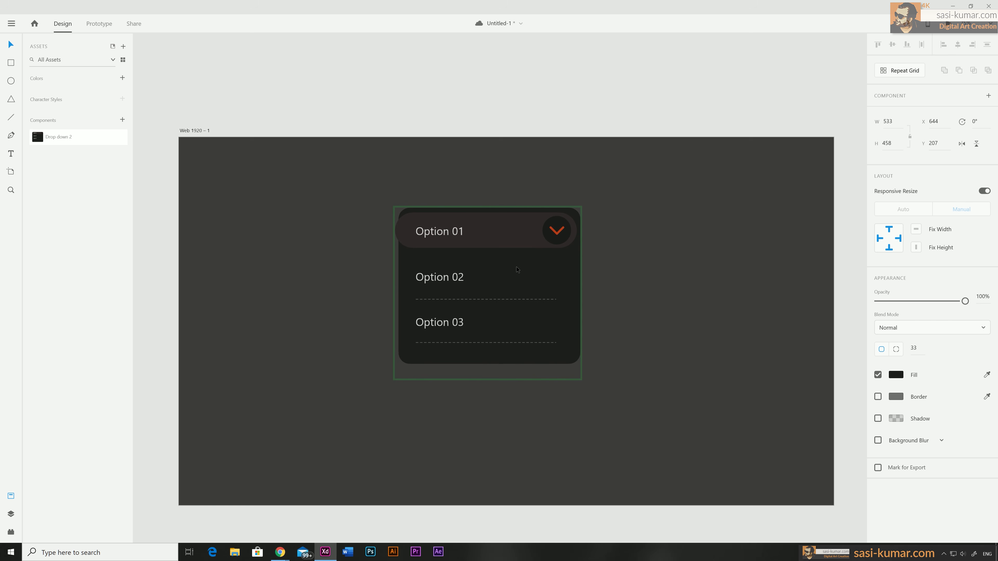
left_click_drag(517, 269, 515, 153)
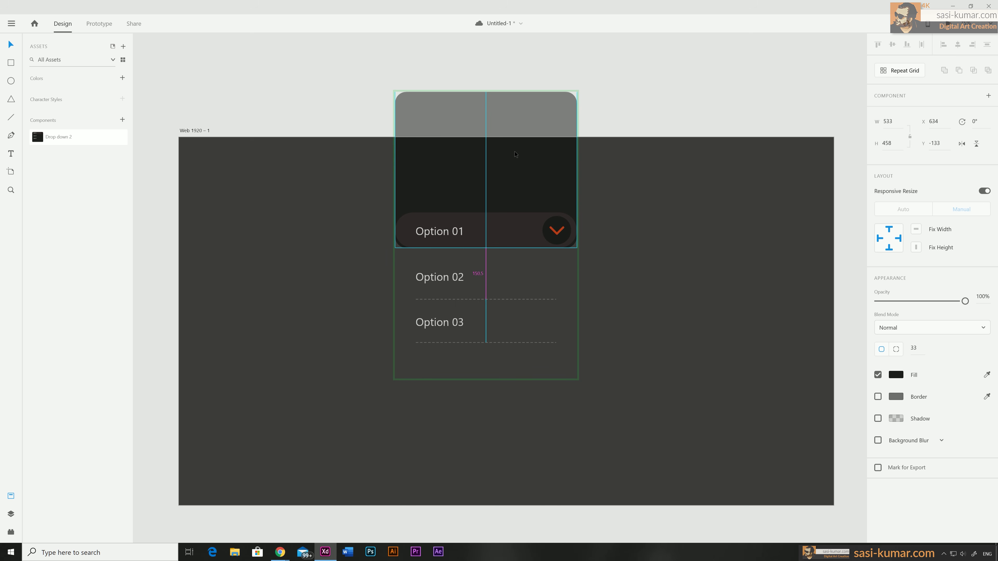
mouse_move(515, 153)
left_mouse_down()
mouse_move(515, 165)
mouse_move(516, 153)
left_mouse_up()
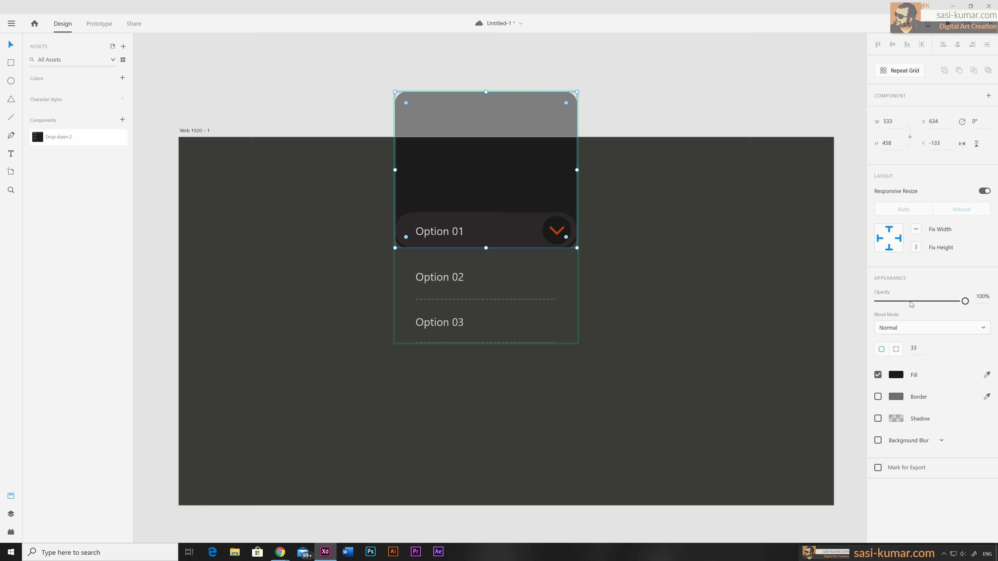
Step: Hide the raised dark panel in the option -01 state by setting its opacity to 0%
left_click(670, 108)
left_click(521, 173)
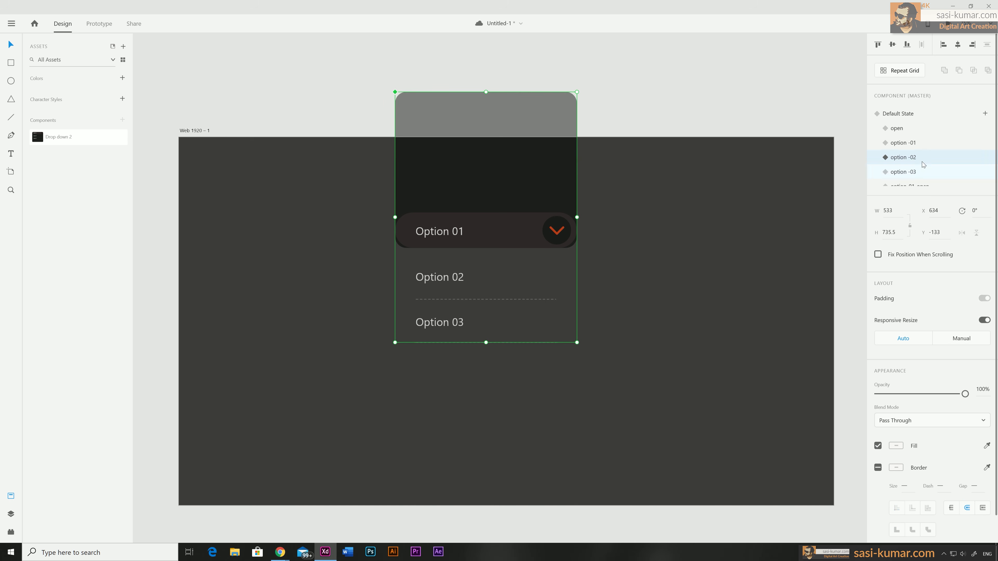
left_click(914, 145)
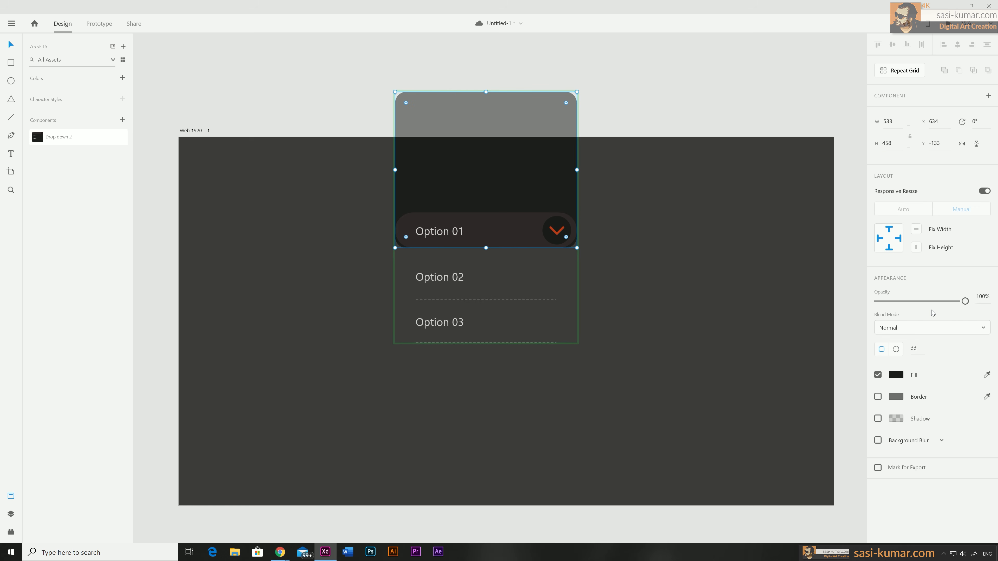
left_click_drag(935, 306, 876, 302)
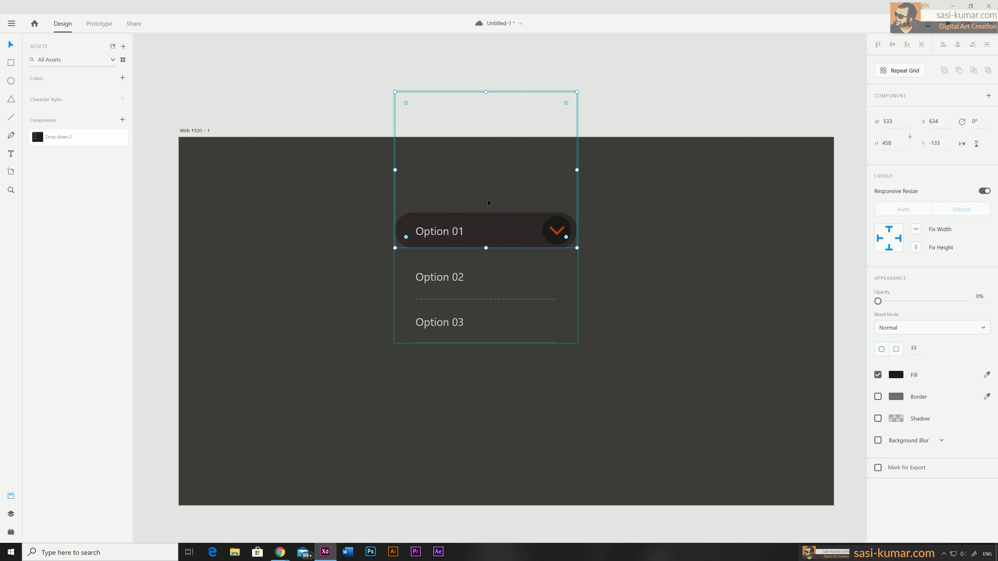
Step: In the option -01 state, move Option 02, Option 03 and the divider between them up to Y 0 and set their opacity to 0%
left_click(611, 182)
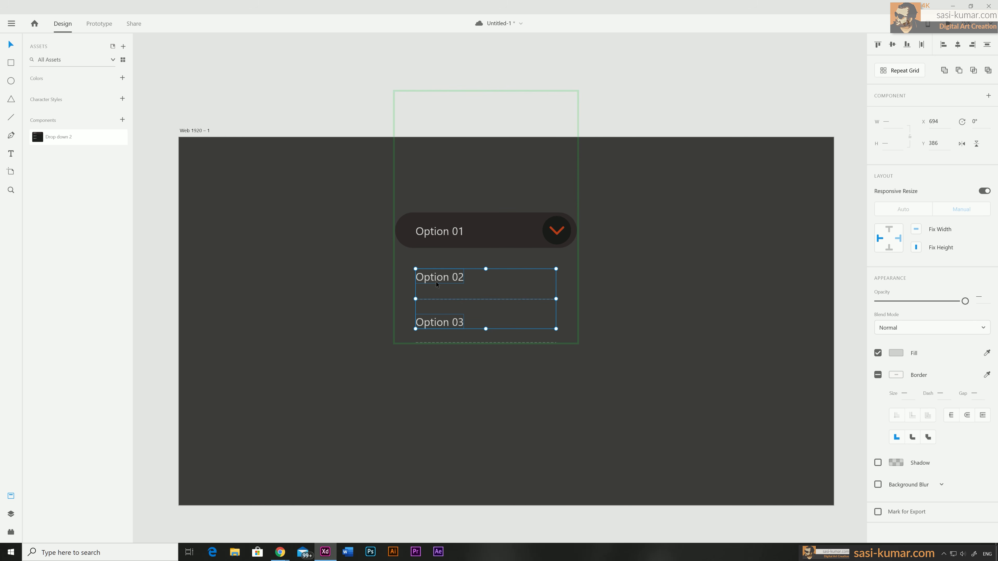
left_click_drag(439, 280, 440, 152)
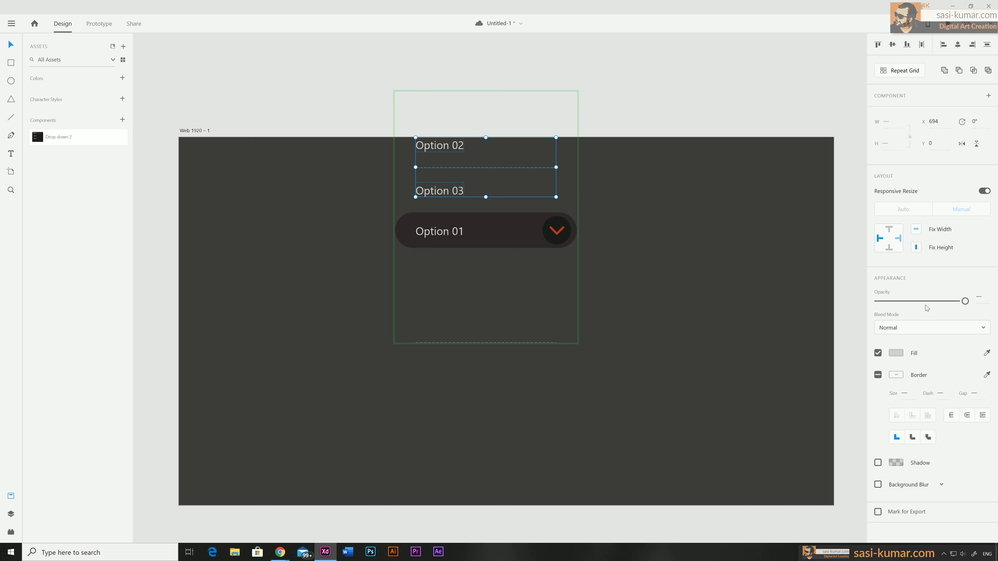
left_click_drag(965, 301, 815, 303)
left_click(642, 56)
left_click(496, 144)
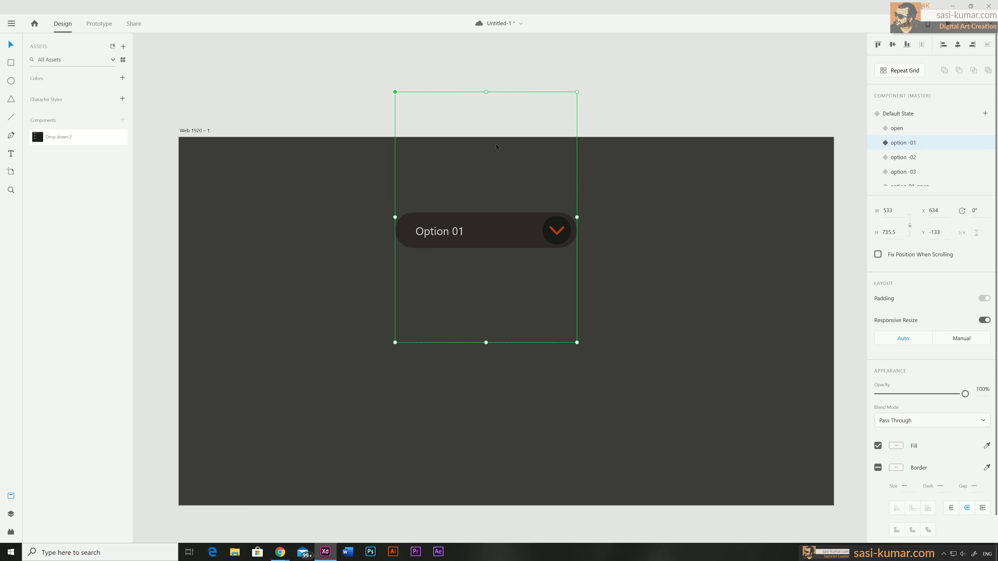
Step: In the option -02 state, move the dark panel up to X 634, Y -133 and set its opacity to 0%
left_click(907, 157)
double_click(513, 284)
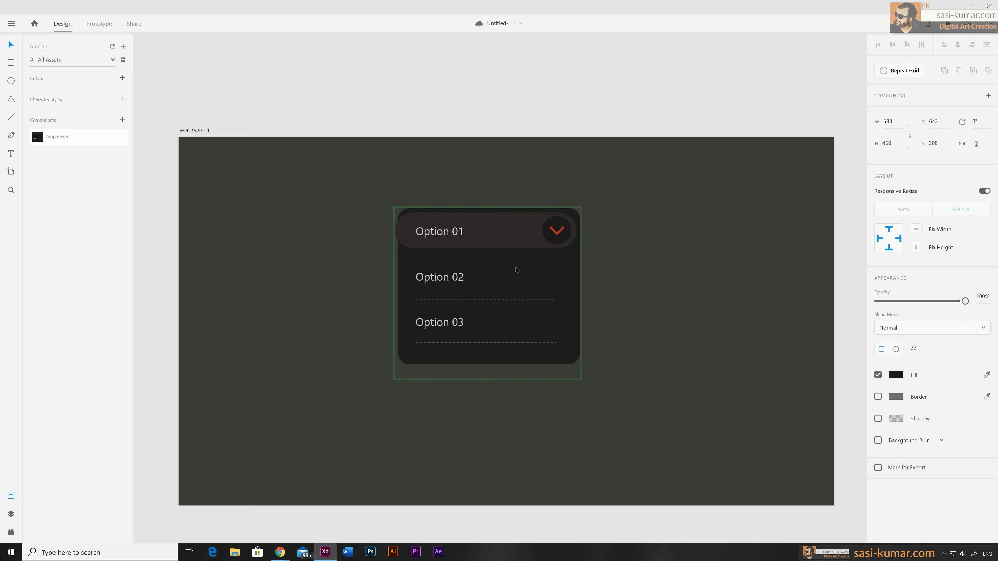
left_click_drag(513, 284, 515, 153)
left_click_drag(935, 302, 878, 301)
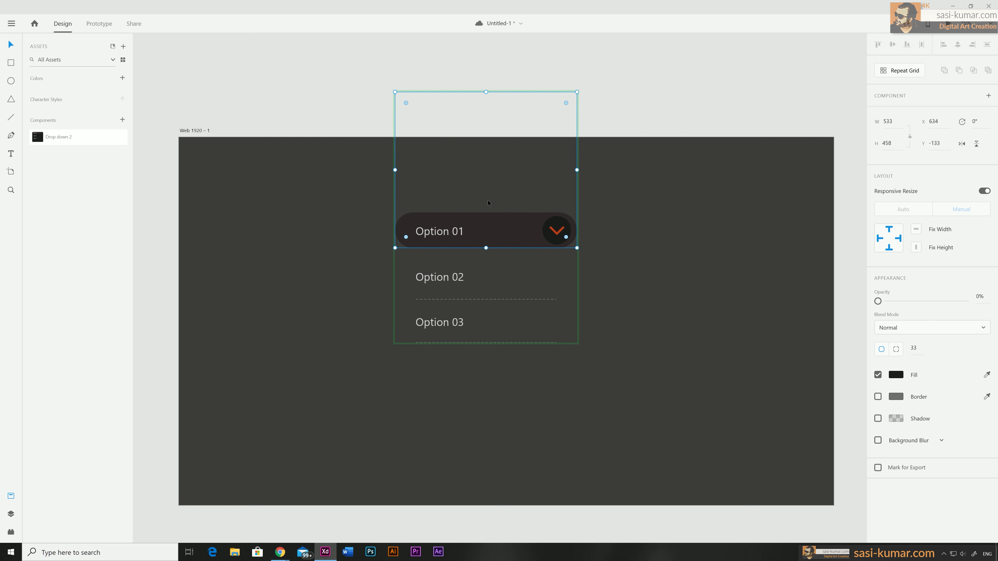
Step: In the option -02 state, move Option 02, Option 03 and the divider between them to Y 0 and set their opacity to 0%
left_click(611, 182)
left_click_drag(563, 270, 440, 324)
left_click_drag(436, 274, 441, 153)
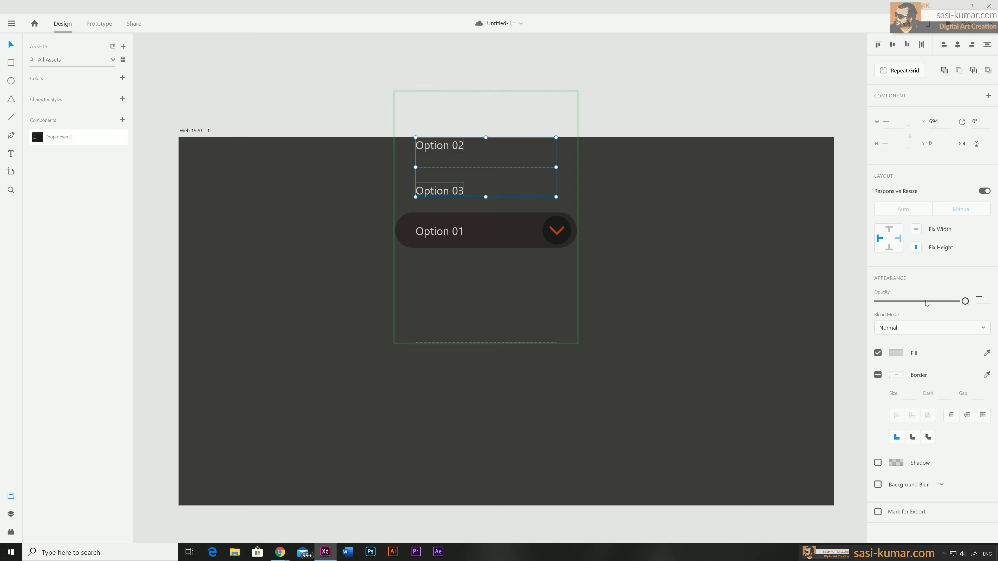
left_click_drag(965, 302, 833, 311)
left_click_drag(643, 59, 496, 144)
Step: In the next dropdown state, move the dark panel up to Y -133 and set its opacity to 0%
left_click(909, 171)
left_click(903, 128)
double_click(514, 284)
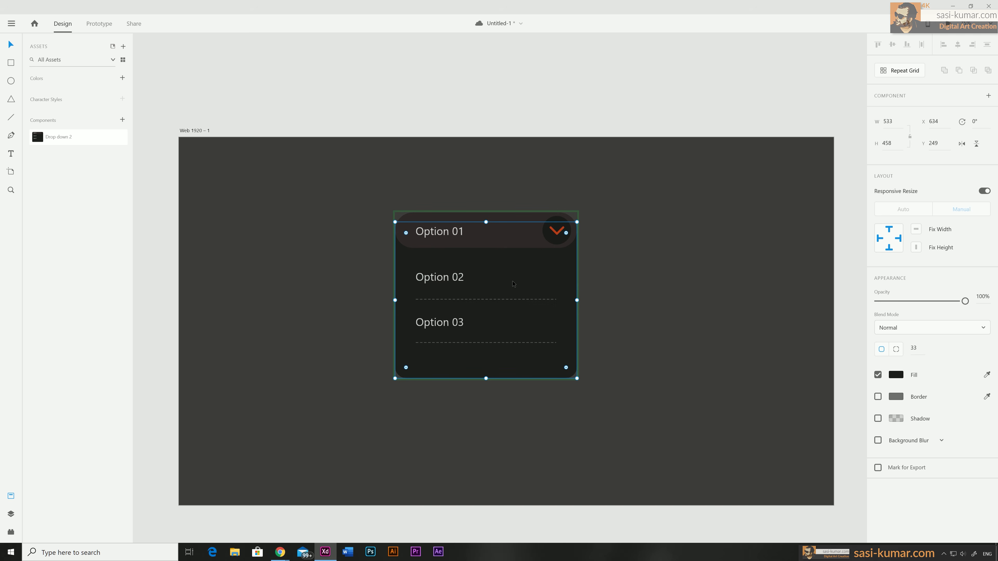
left_click_drag(517, 271, 516, 154)
key("0")
key("0")
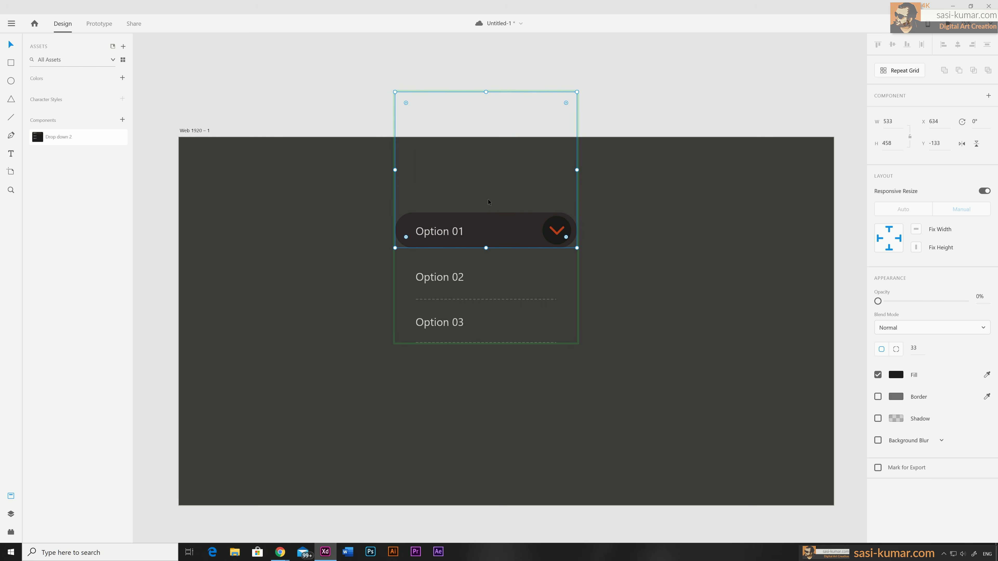
Step: In this same state, move Option 02, Option 03 and the divider between them to Y 0 and set their opacity to 0%
left_click(611, 181)
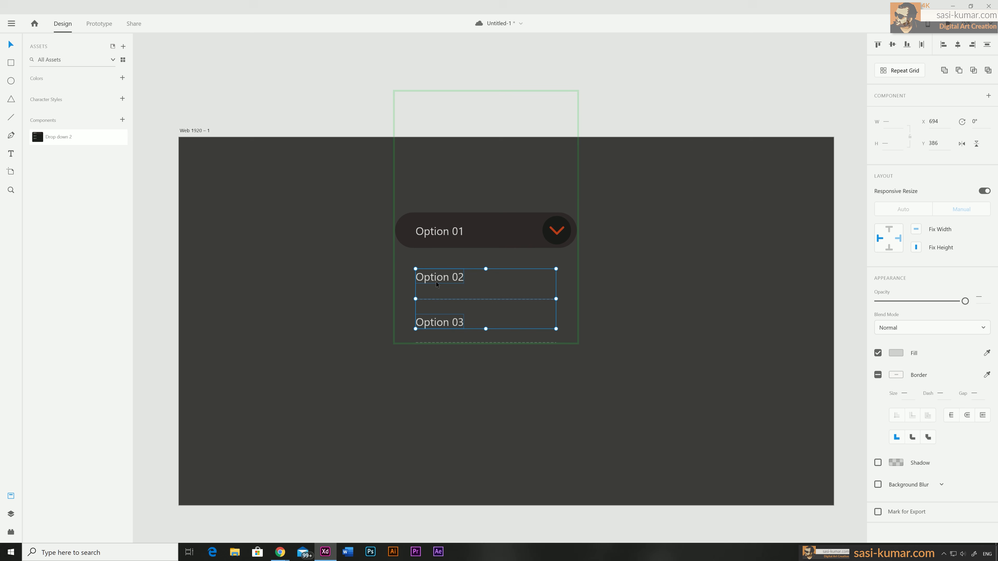
left_click_drag(439, 282, 440, 152)
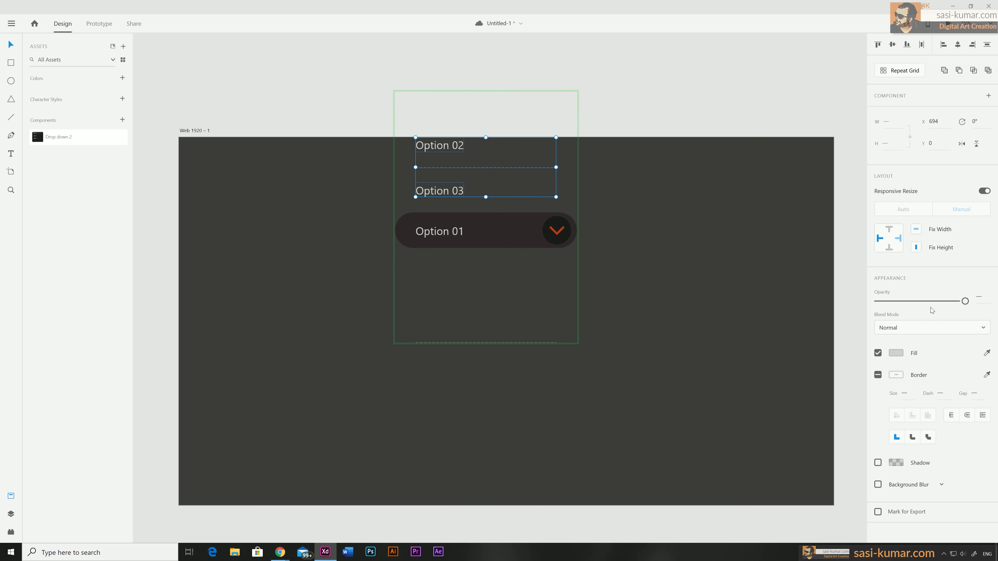
left_click_drag(965, 301, 866, 304)
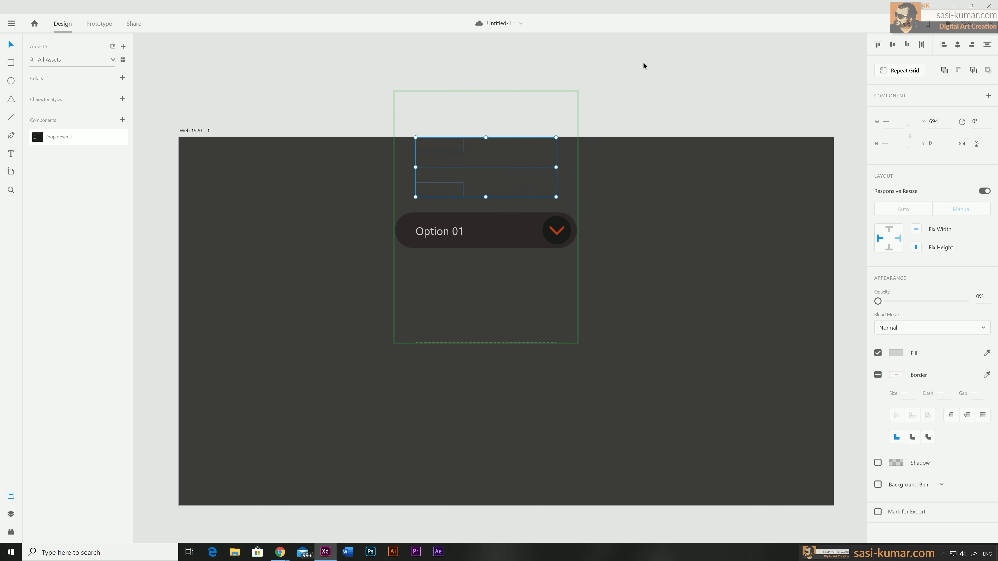
Step: In the option -02 state, change the header text from Option 01 to Option 02
left_click(496, 143)
double_click(439, 231)
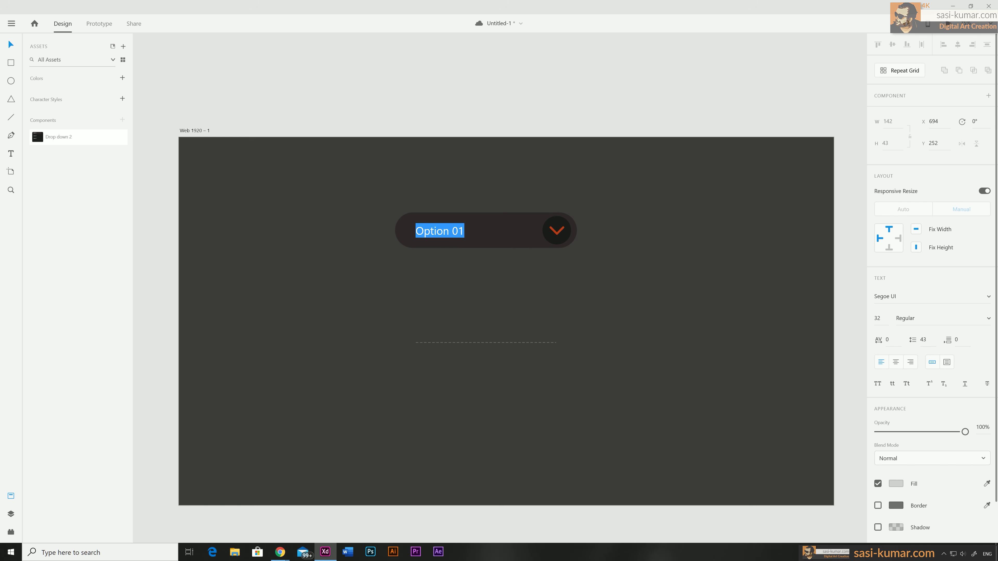
double_click(458, 231)
left_click_drag(465, 231, 458, 231)
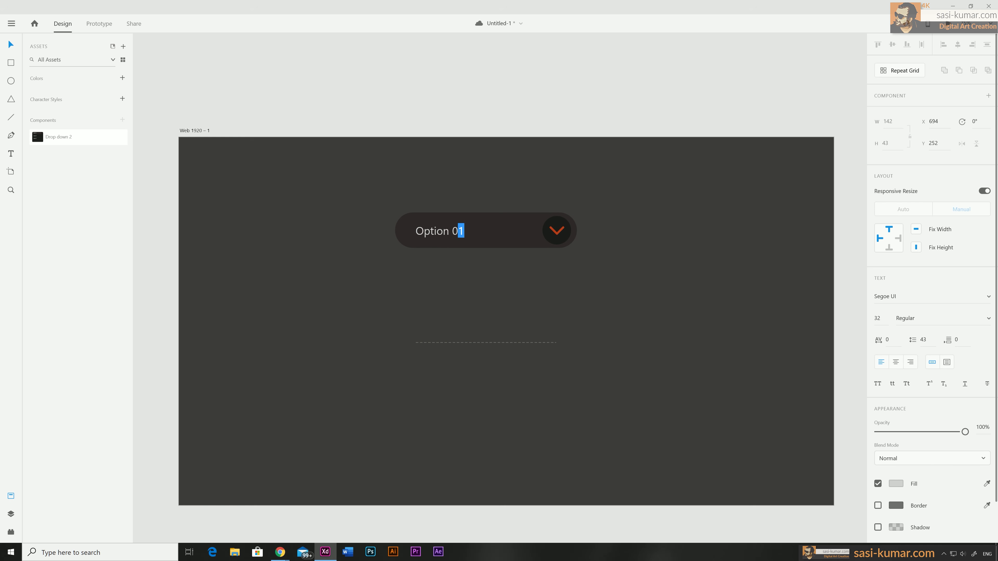
type("2")
left_click(572, 220)
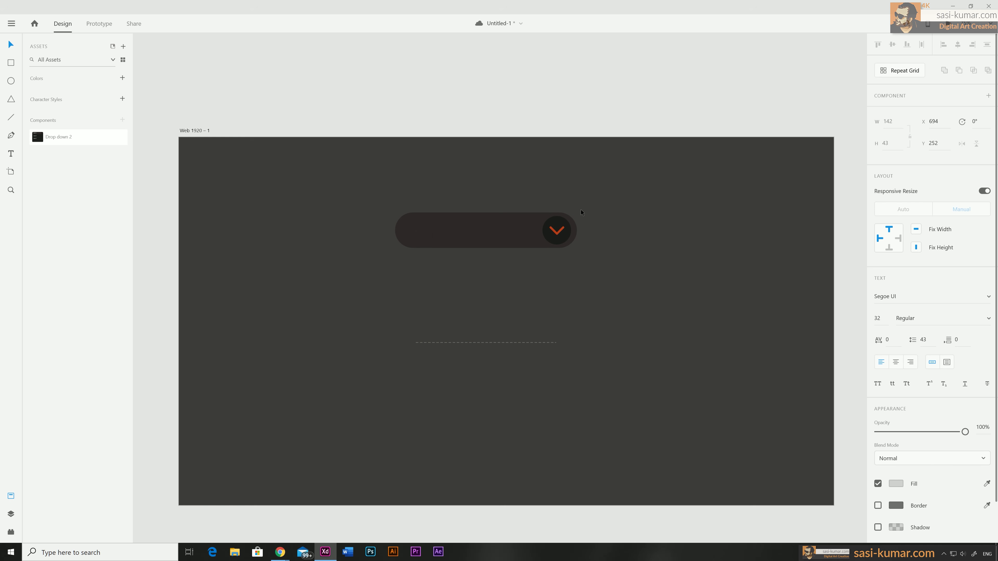
left_click(622, 229)
Step: In the option -03 state, change the header text to Option 03
left_click(531, 232)
left_click(890, 172)
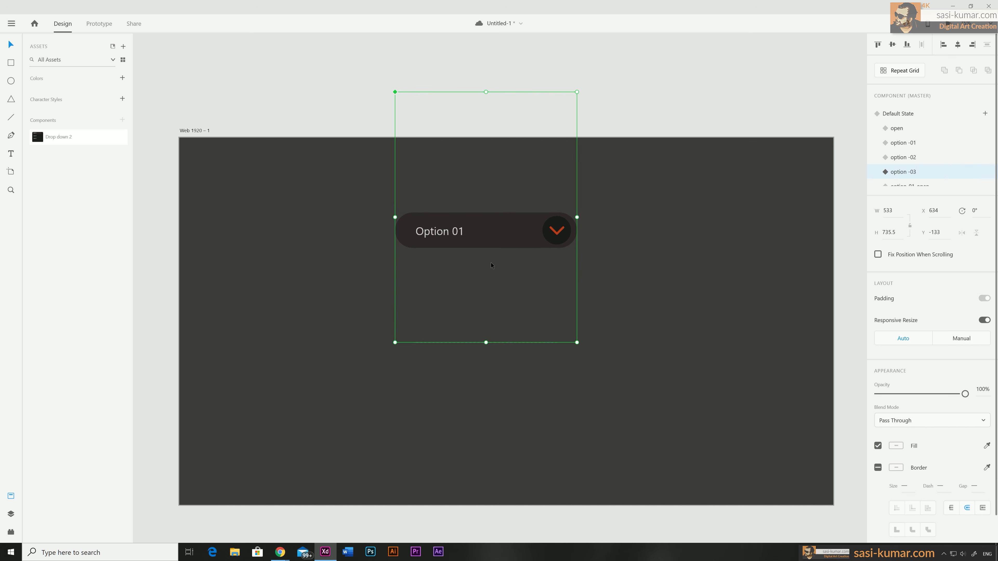
double_click(458, 233)
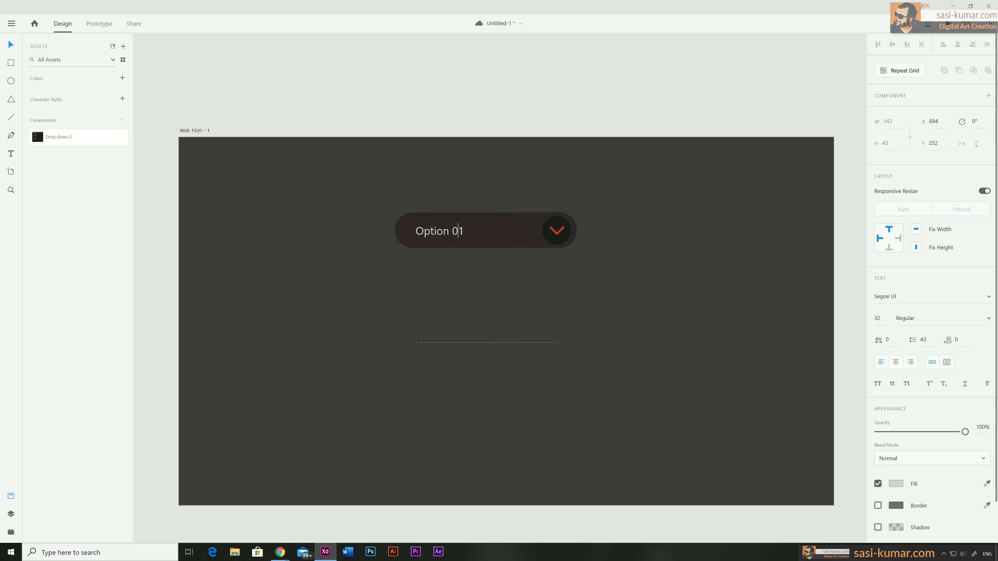
key("shift+Right")
type("3")
key("Escape")
Step: Review the dropdown's default, open, closed option and option-01-open states one after another to compare their appearance
left_click(907, 144)
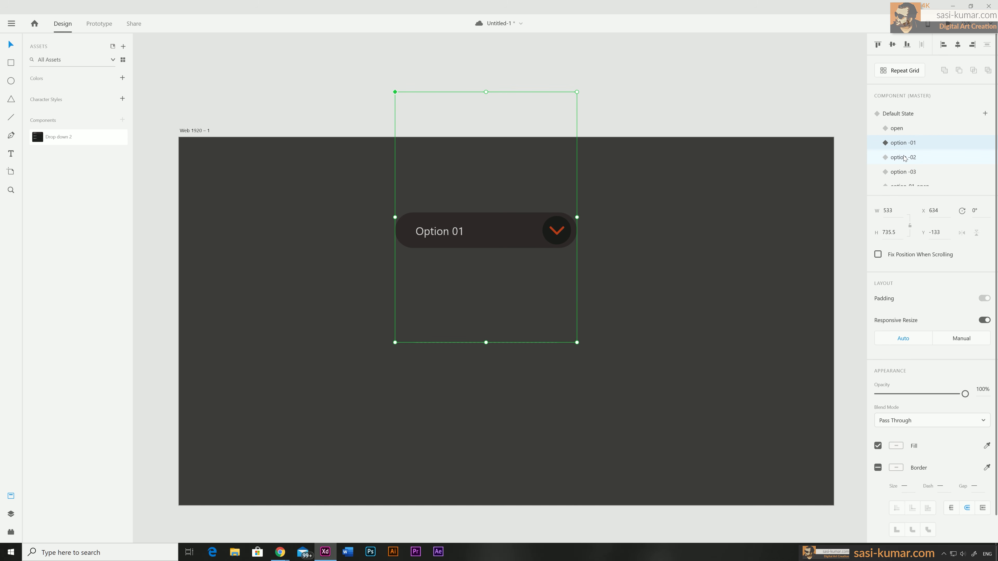
left_click(905, 158)
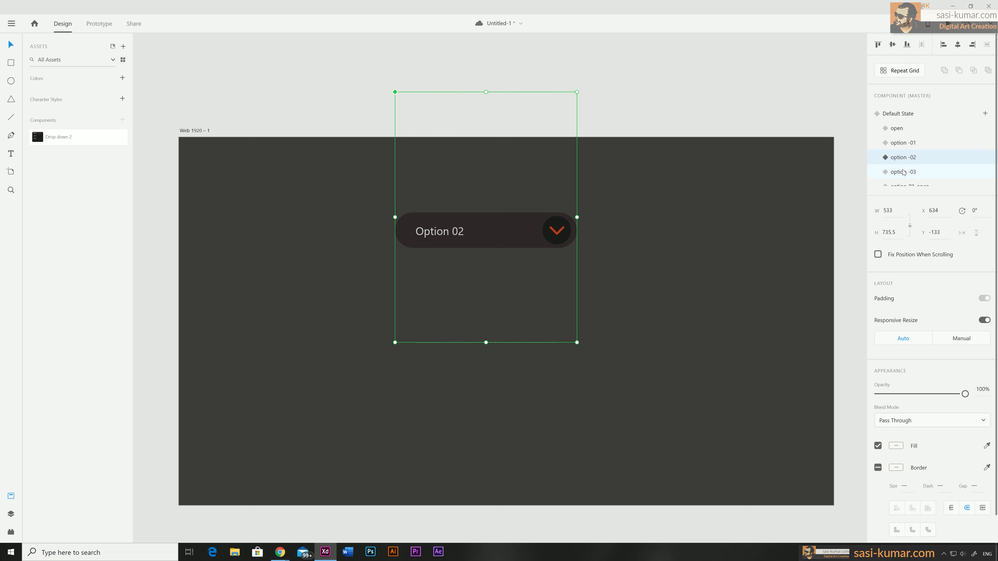
left_click(904, 172)
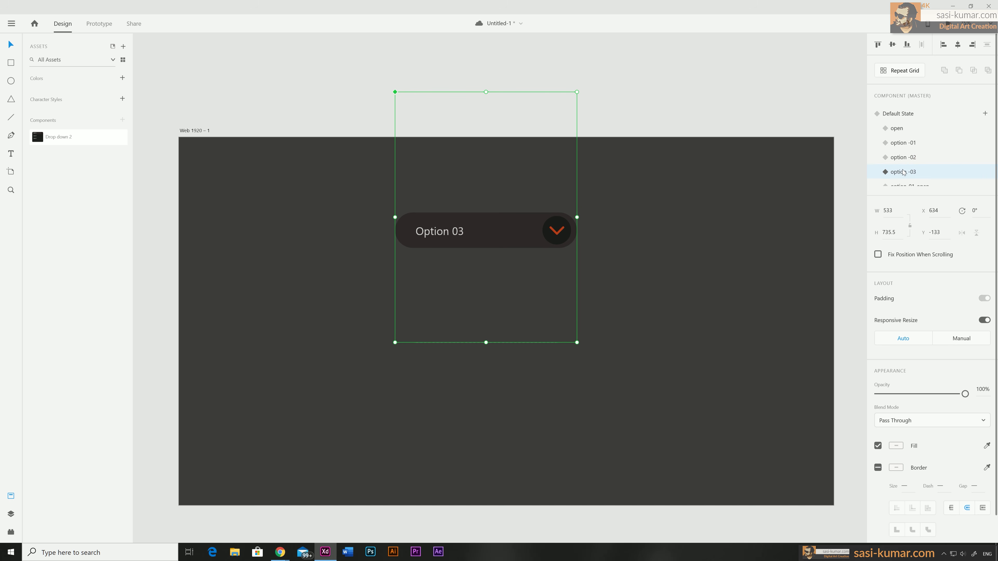
left_click(675, 74)
left_click(500, 224)
left_click(928, 133)
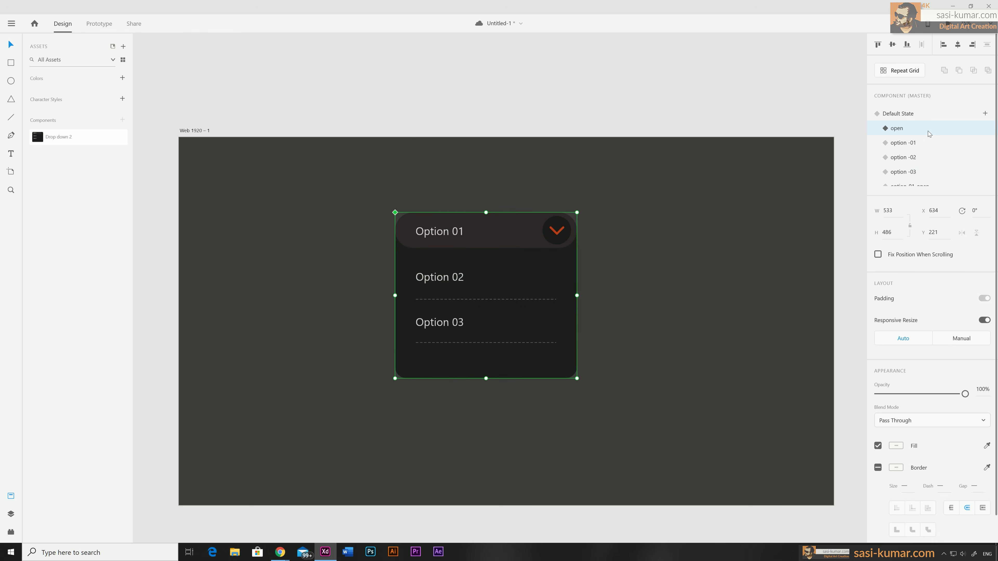
scroll(930, 138, "down", 3)
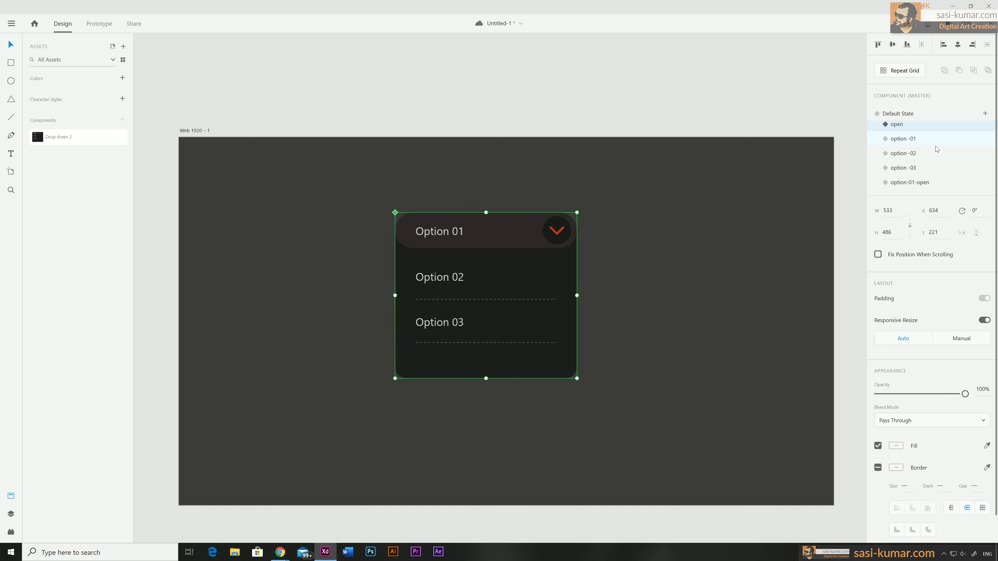
left_click(934, 158)
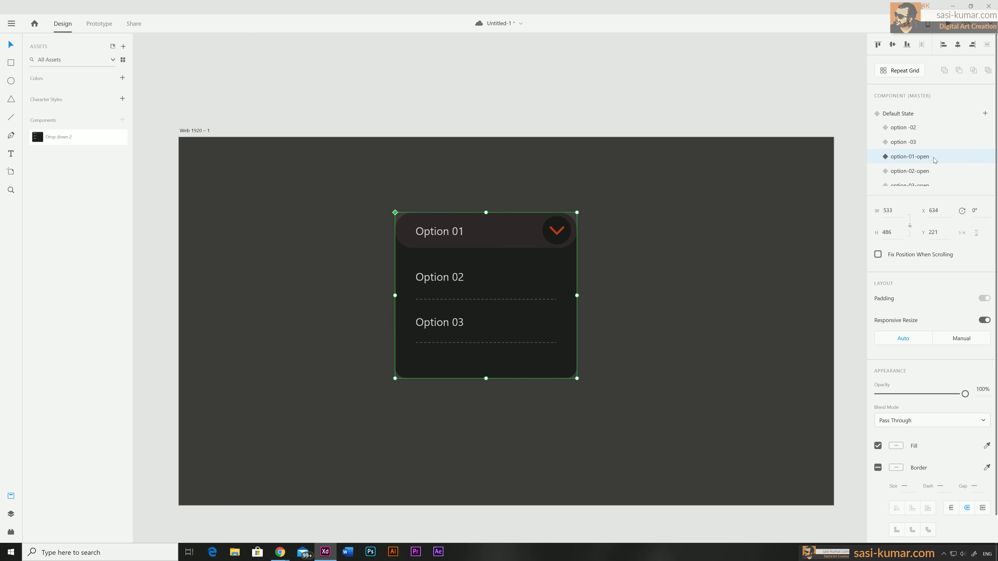
left_click(901, 116)
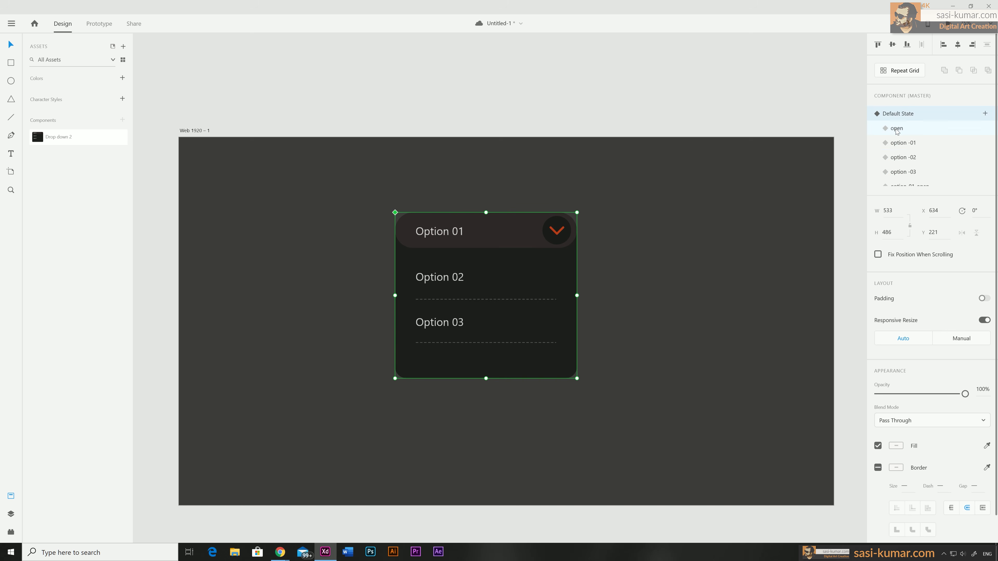
left_click(896, 127)
left_click(901, 116)
left_click(898, 128)
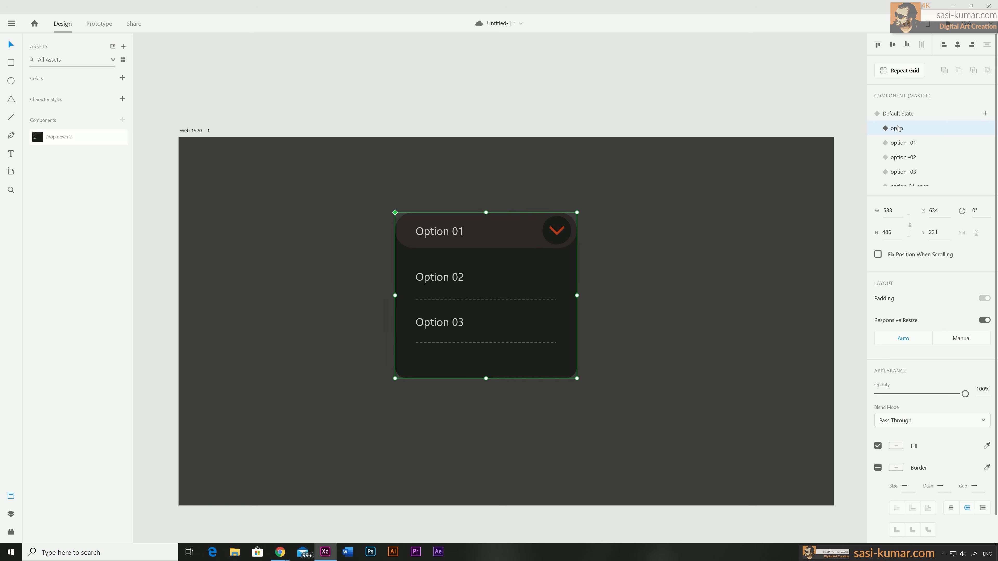
Step: In the option -01 state, prototype the arrow button to Auto-Animate to option-01-open on Tap
left_click(899, 146)
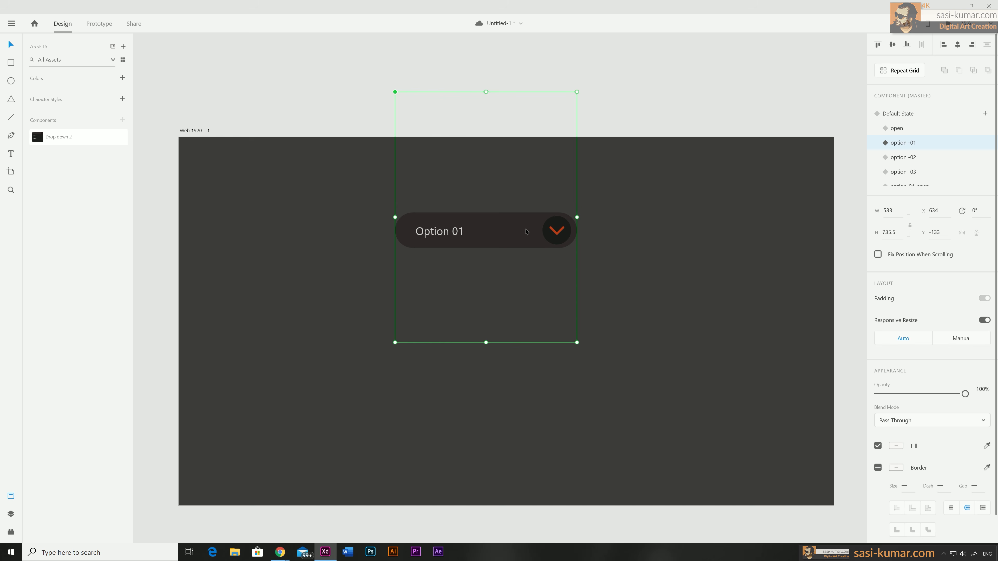
left_click(96, 25)
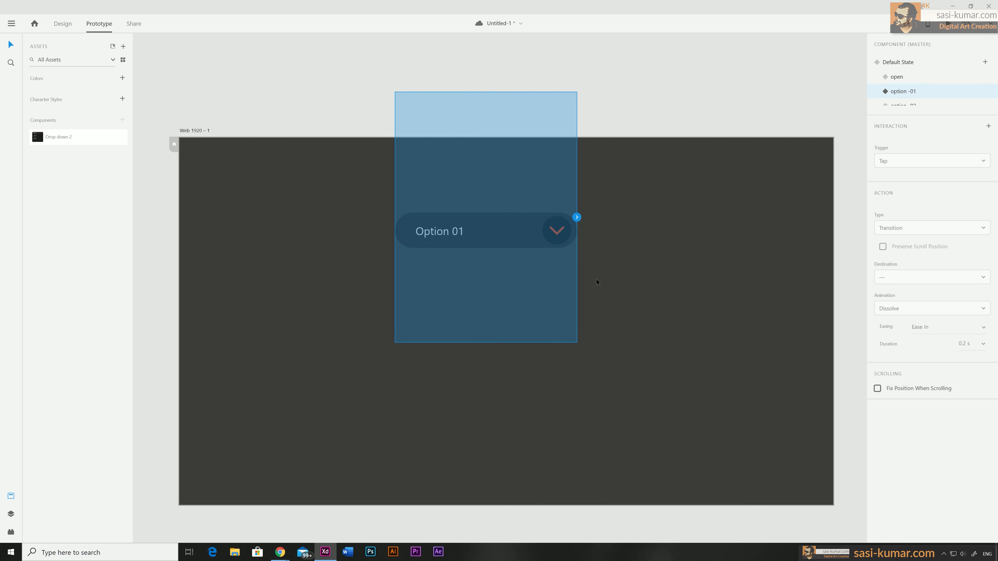
double_click(557, 230)
left_click(571, 230)
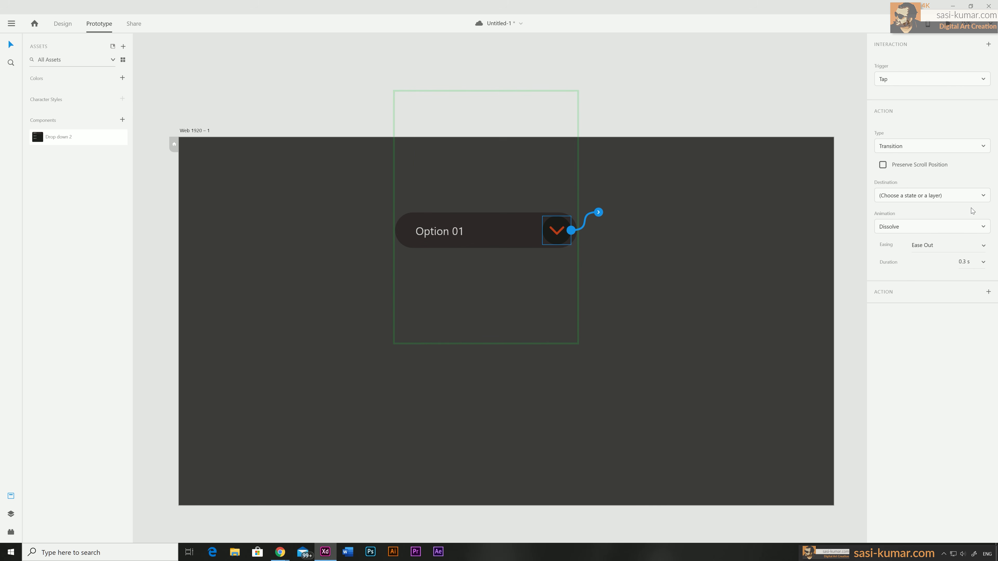
left_click(974, 196)
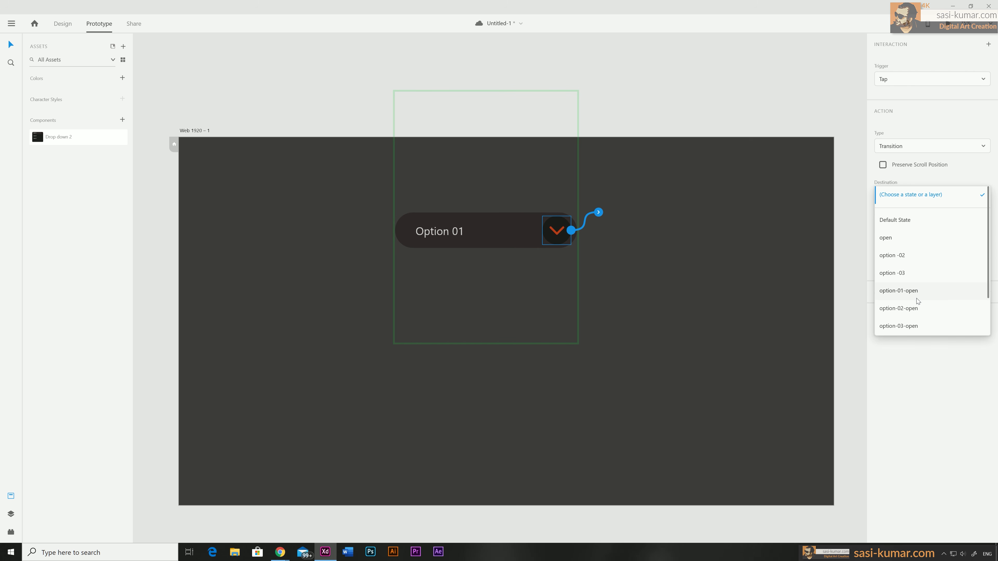
left_click(900, 291)
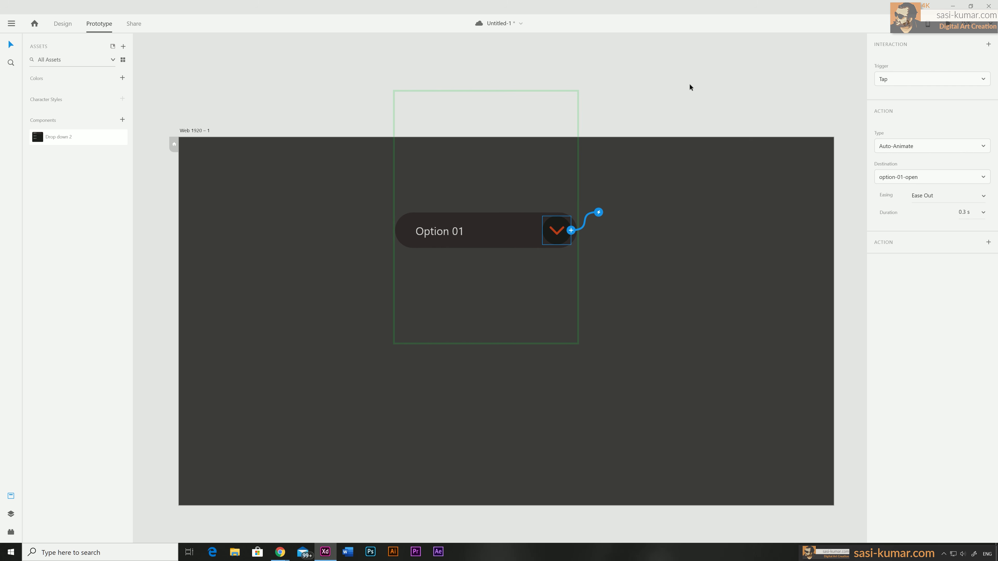
key("Escape")
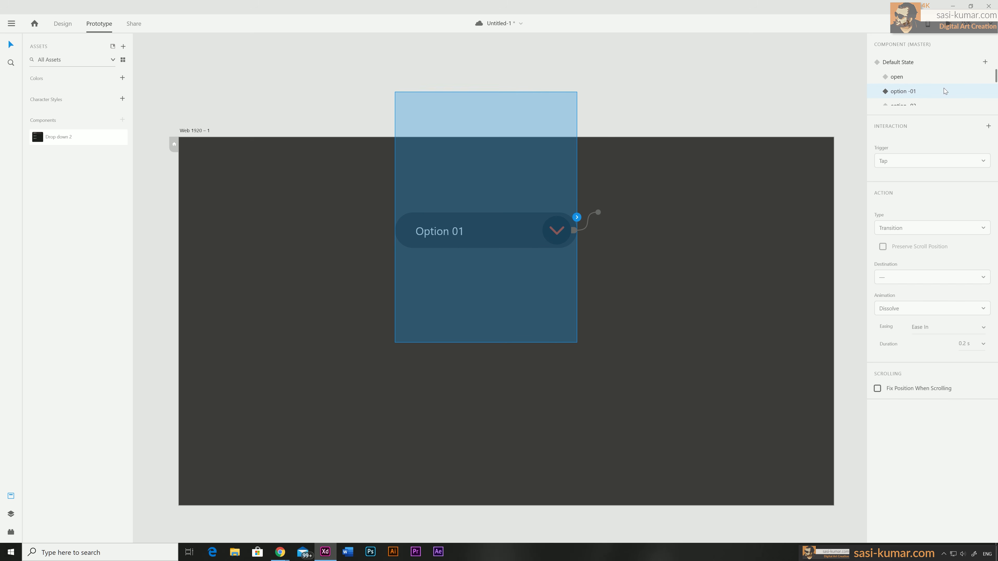
Step: In the option -02 state, prototype the arrow button to Auto-Animate to option-02-open on Tap
scroll(904, 96, "down", 1)
left_click(904, 98)
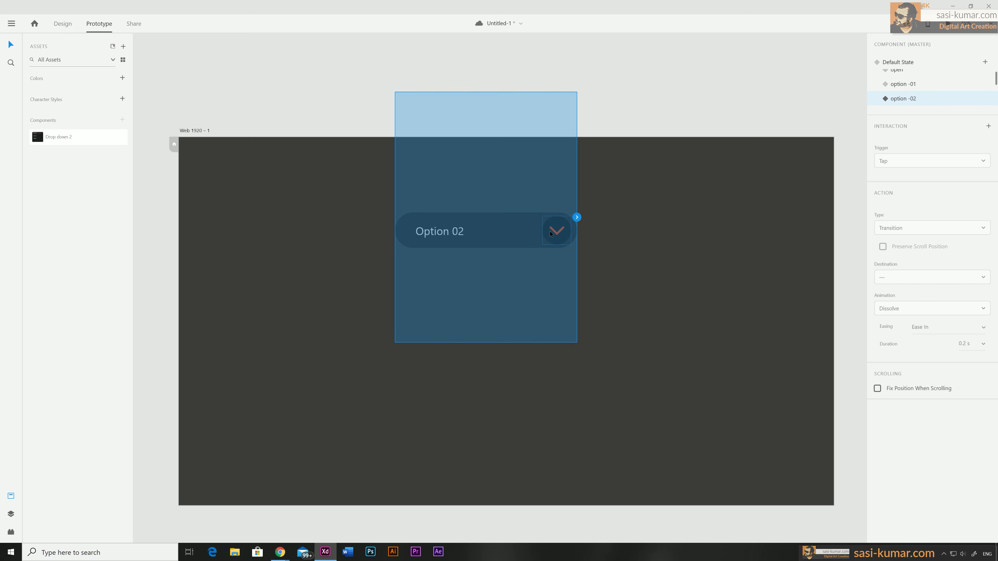
double_click(570, 241)
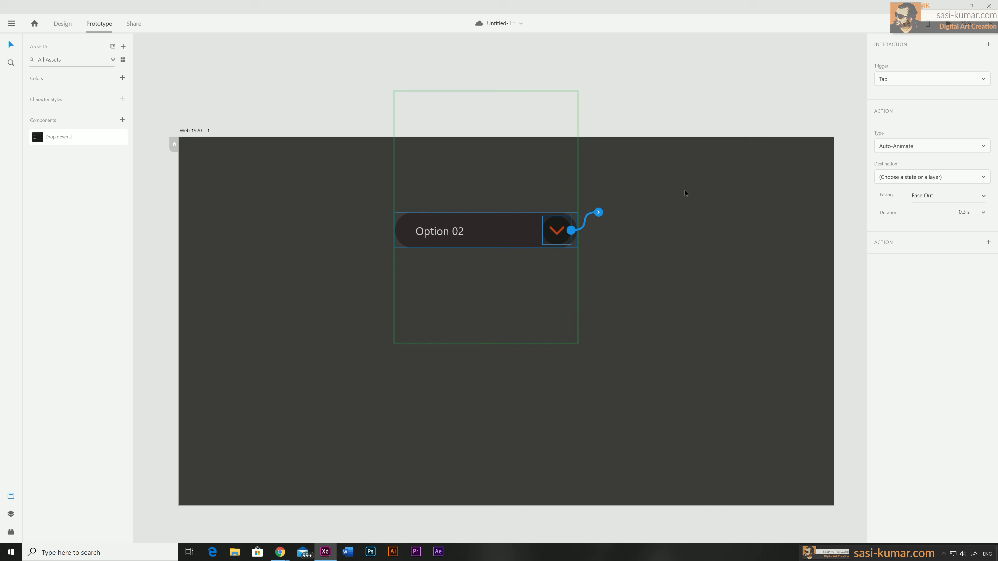
left_click(951, 177)
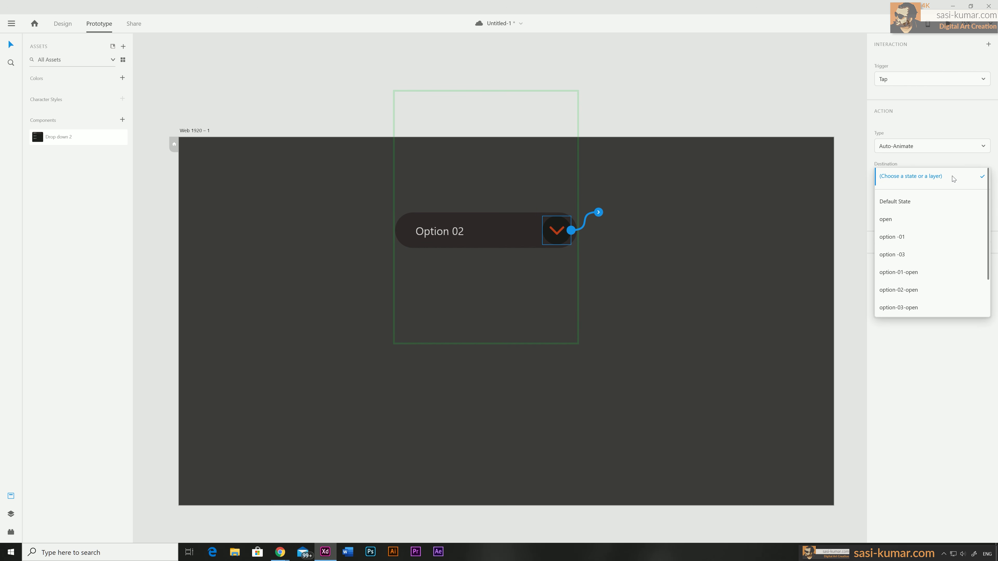
left_click(920, 291)
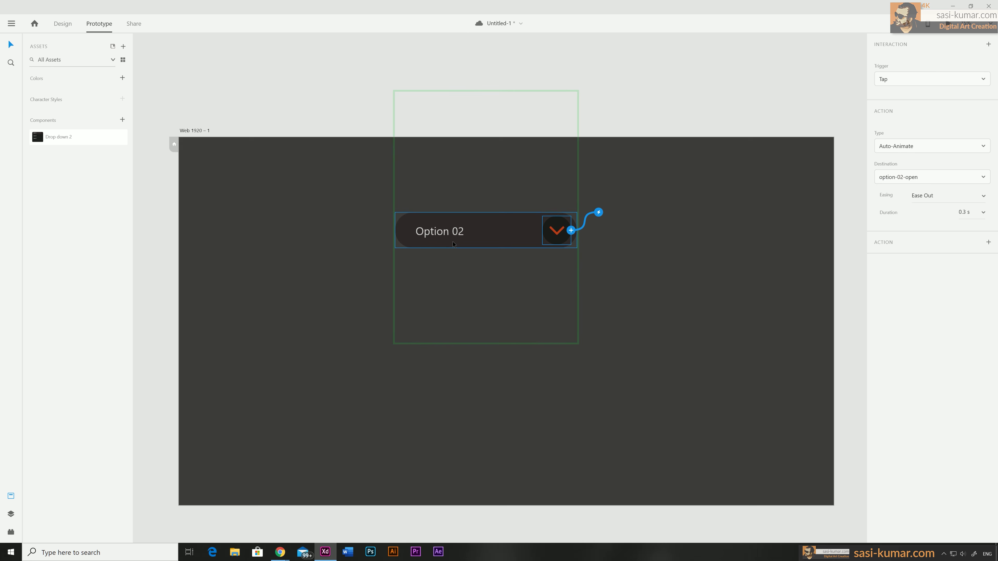
left_click(428, 238)
left_click(428, 237)
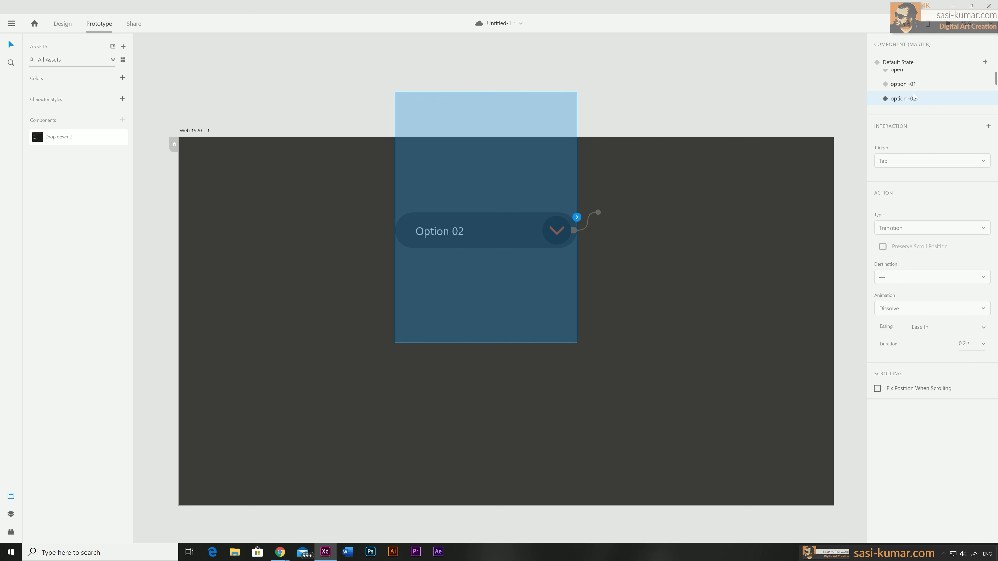
Step: In the option -03 state, prototype the arrow button to Auto-Animate to option-03-open on Tap
scroll(913, 96, "down", 2)
left_click(909, 101)
double_click(561, 239)
left_click(571, 231)
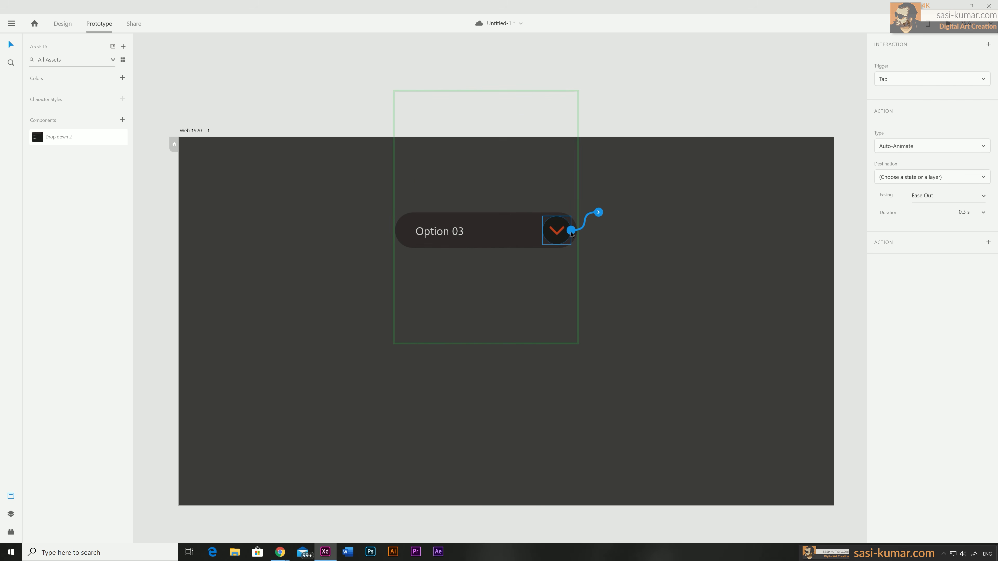
left_click(943, 178)
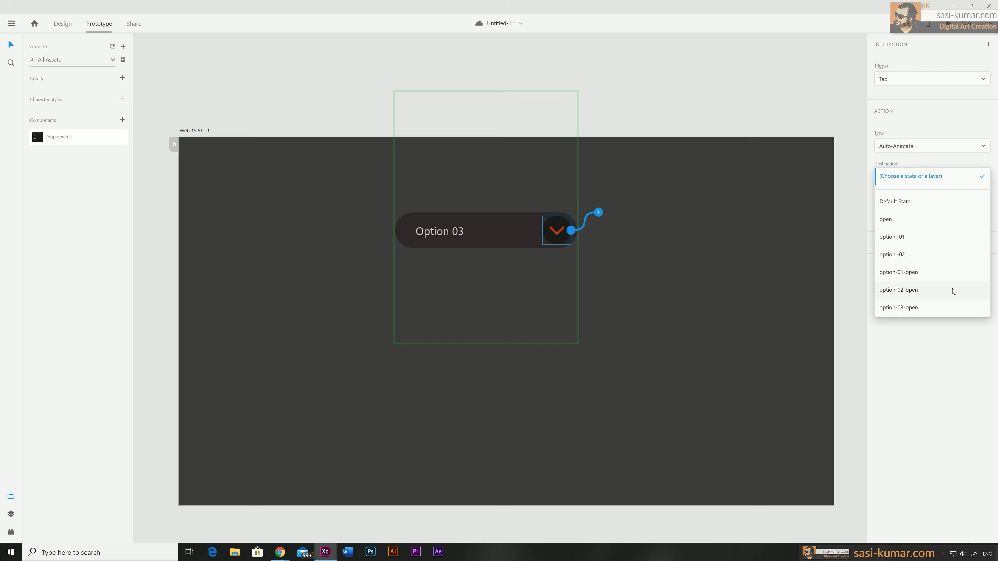
left_click(918, 305)
left_click(687, 98)
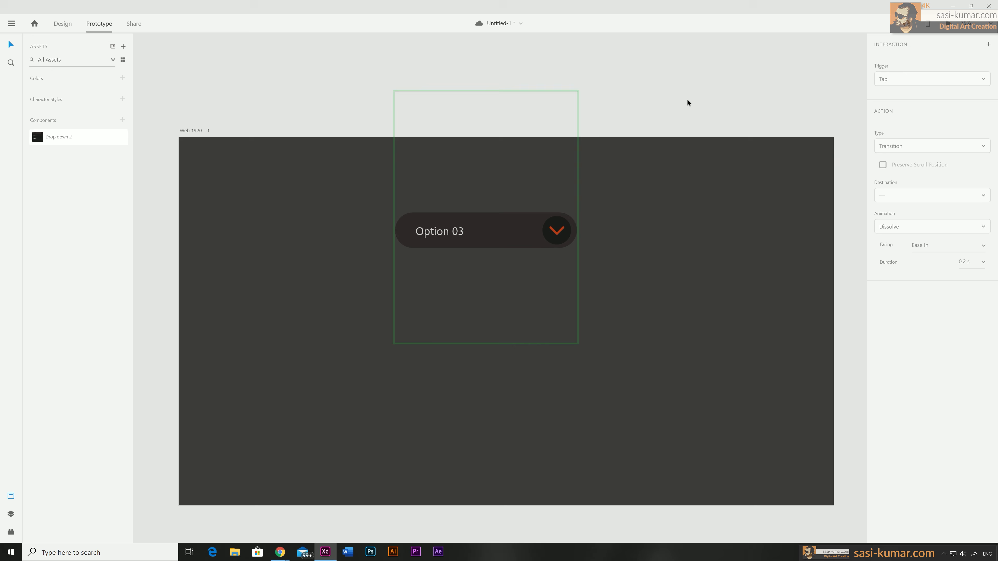
left_click(507, 221)
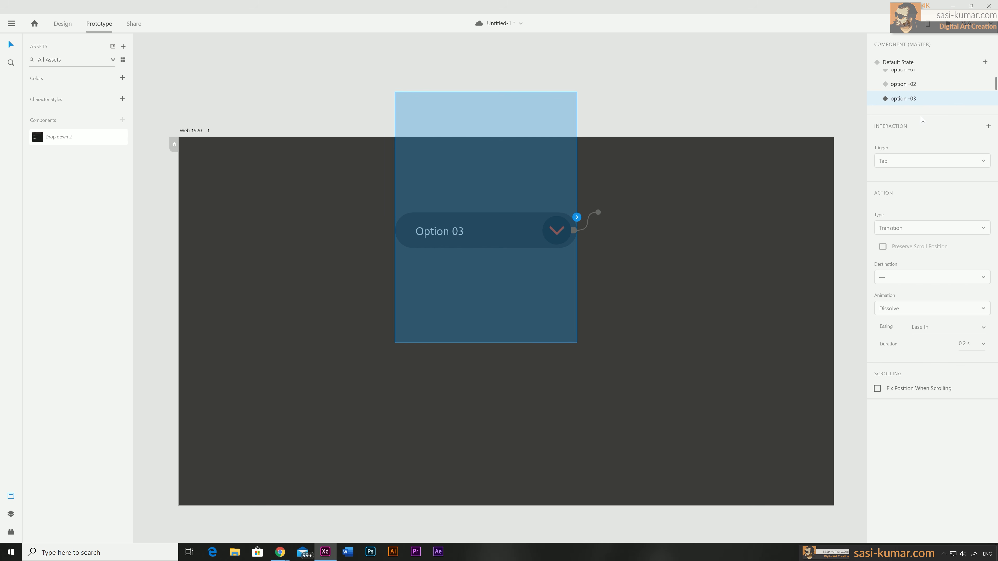
left_click(723, 93)
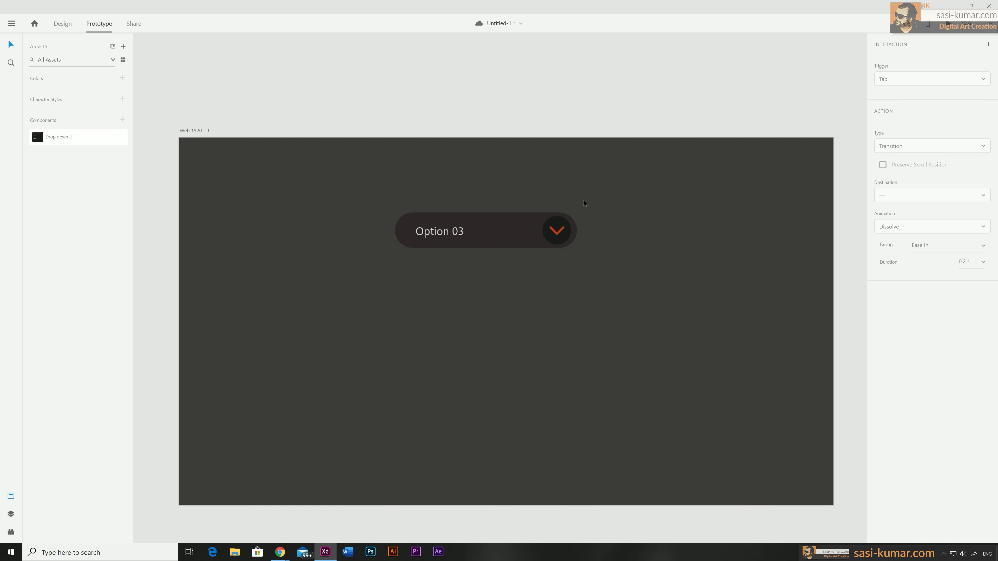
Step: In the option-01-open state, prototype the Option 02 text to Auto-Animate to option -02 on Tap
left_click(472, 241)
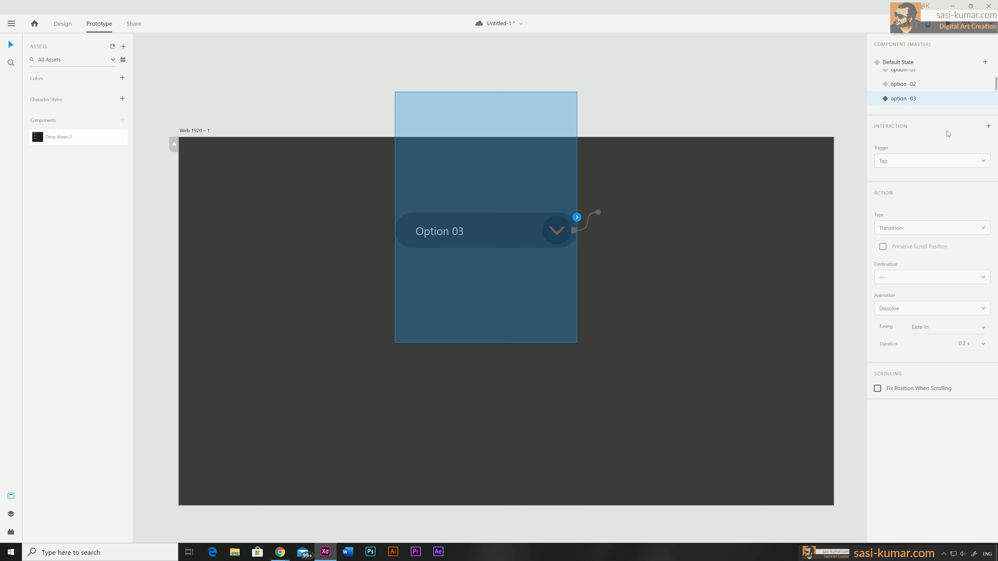
scroll(966, 85, "up", 1)
scroll(965, 85, "up", 1)
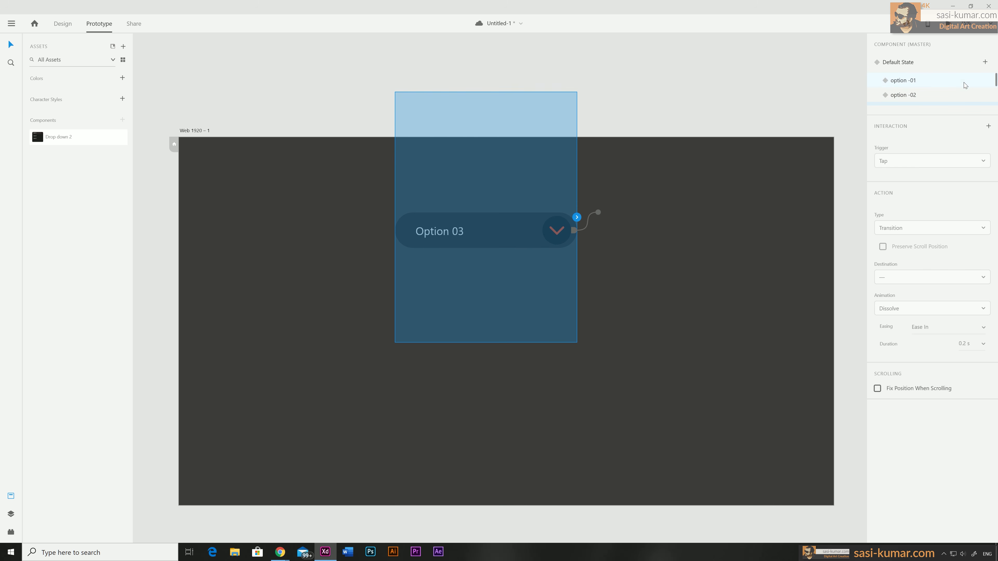
scroll(966, 86, "up", 1)
left_click(965, 92)
scroll(986, 86, "down", 3)
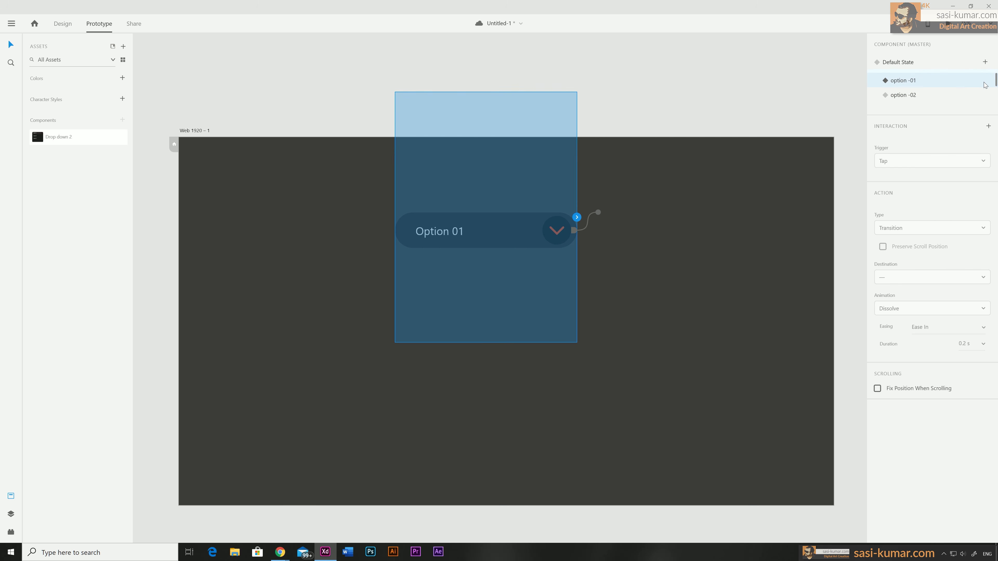
scroll(985, 85, "down", 1)
left_click(986, 85)
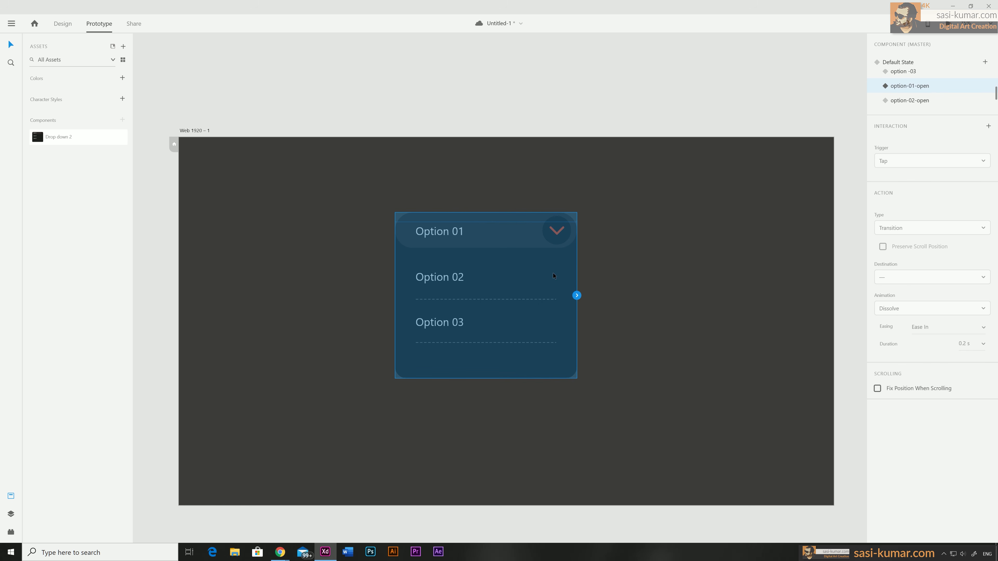
double_click(455, 278)
left_click(464, 277)
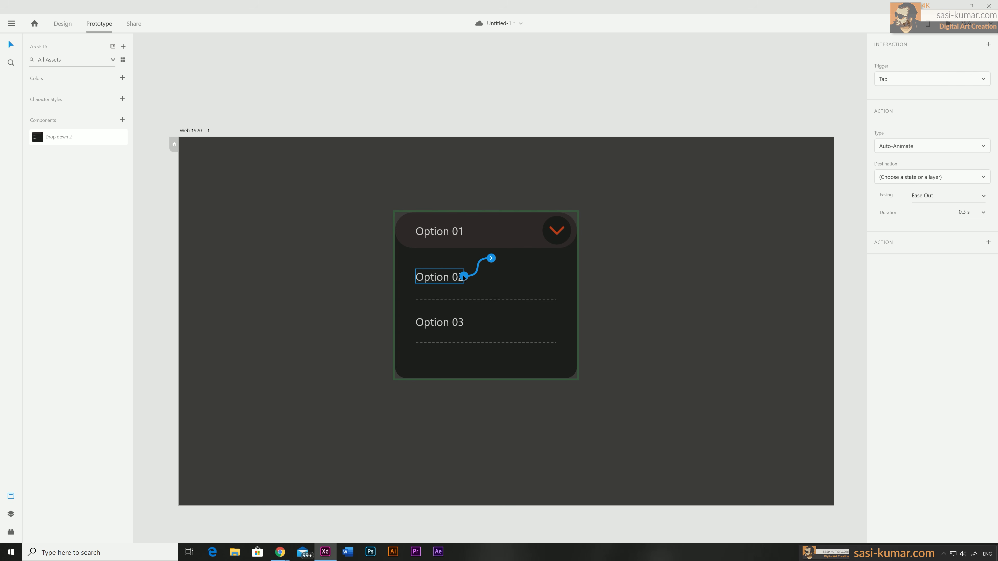
left_click(970, 147)
left_click(973, 103)
left_click(979, 177)
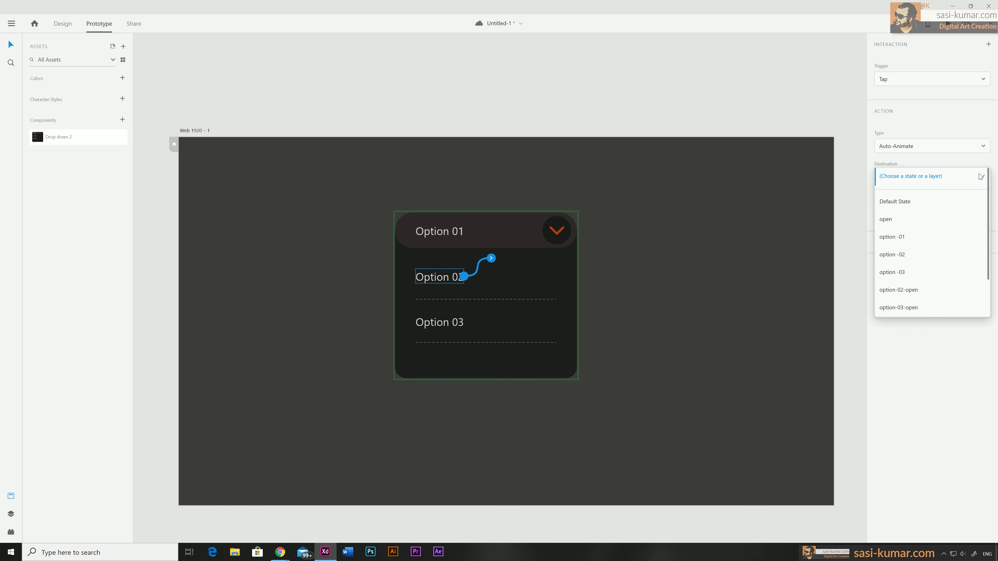
left_click(922, 257)
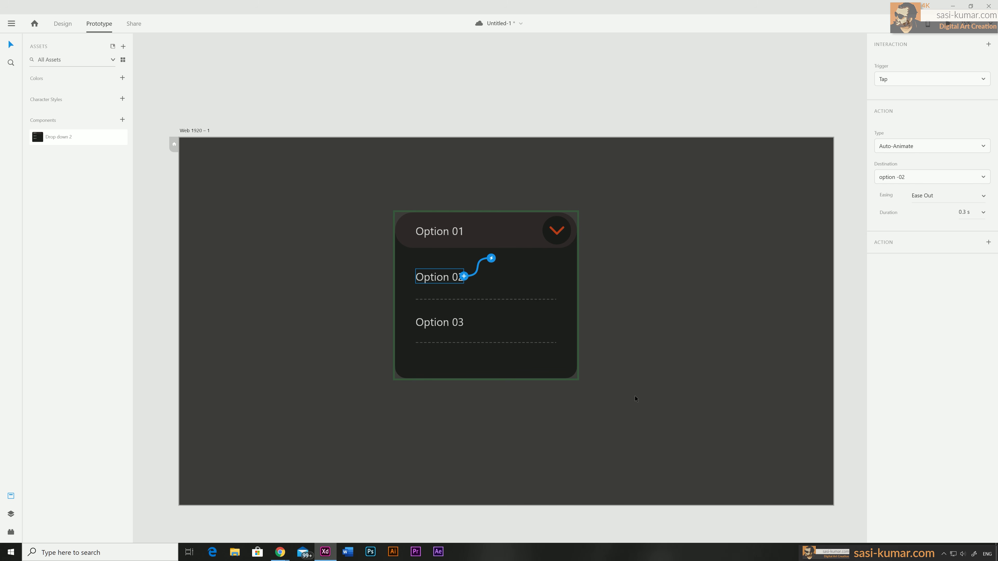
Step: In the option-01-open state, prototype the Option 03 text to Auto-Animate to option -03 on Tap
left_click(446, 323)
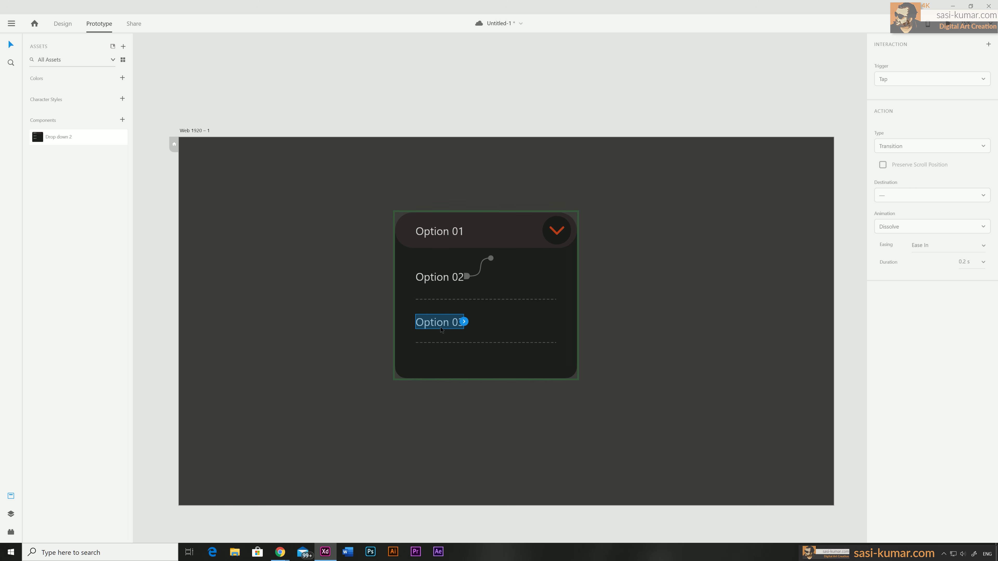
left_click(464, 322)
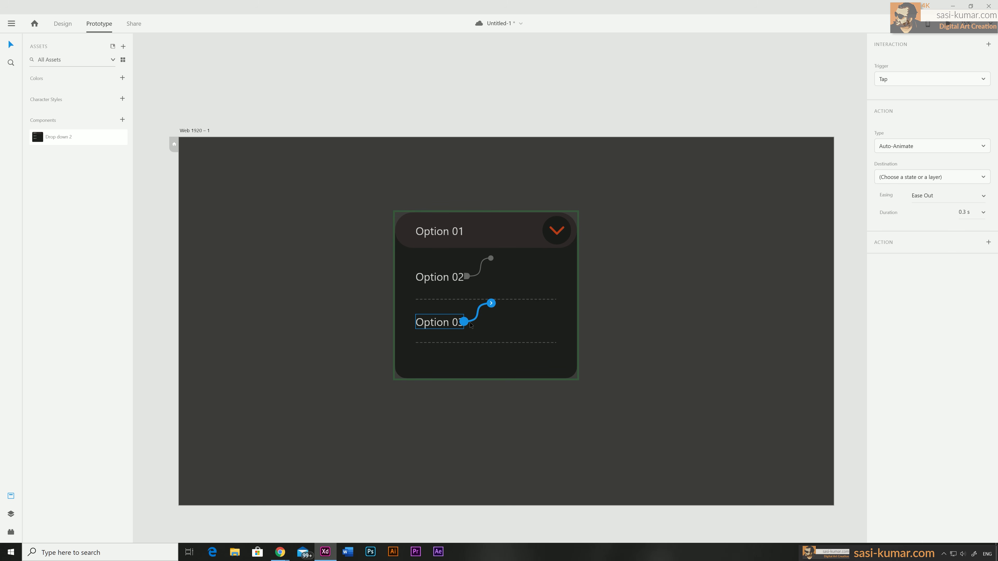
left_click(942, 177)
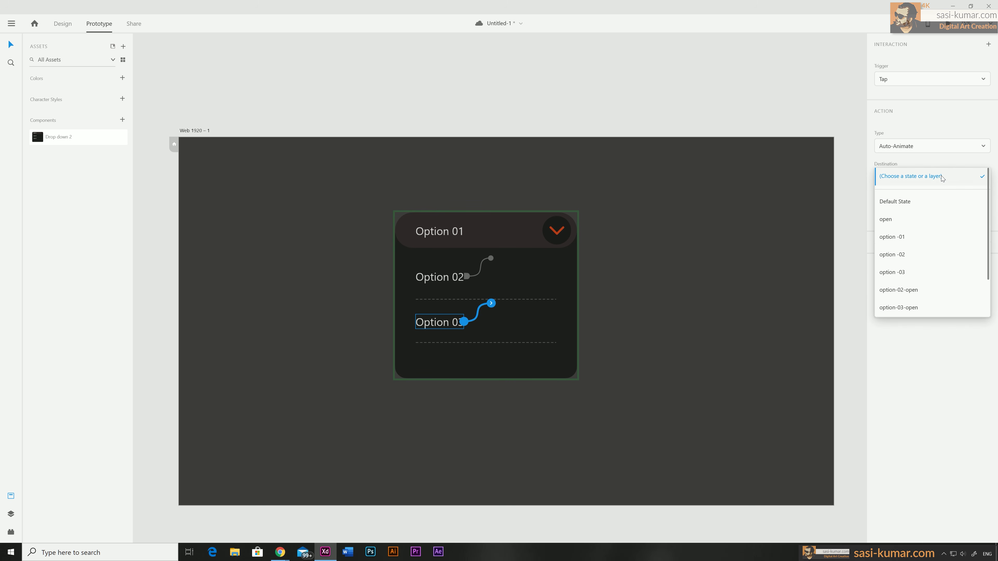
left_click(925, 276)
left_click(555, 109)
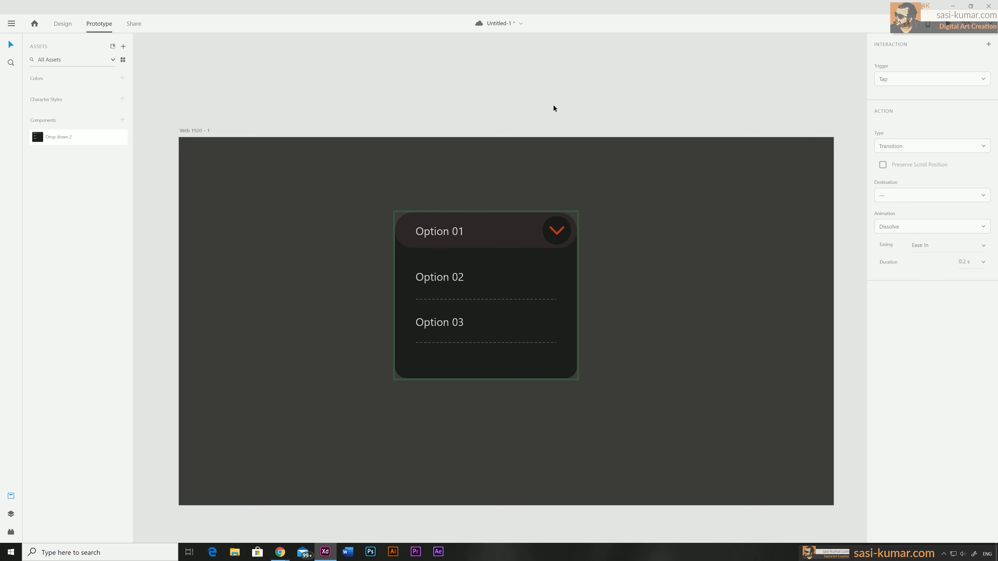
Step: In the option-02-open state, prototype the Option 01 text to Auto-Animate to option -01 on Tap
left_click(471, 258)
left_click(927, 100)
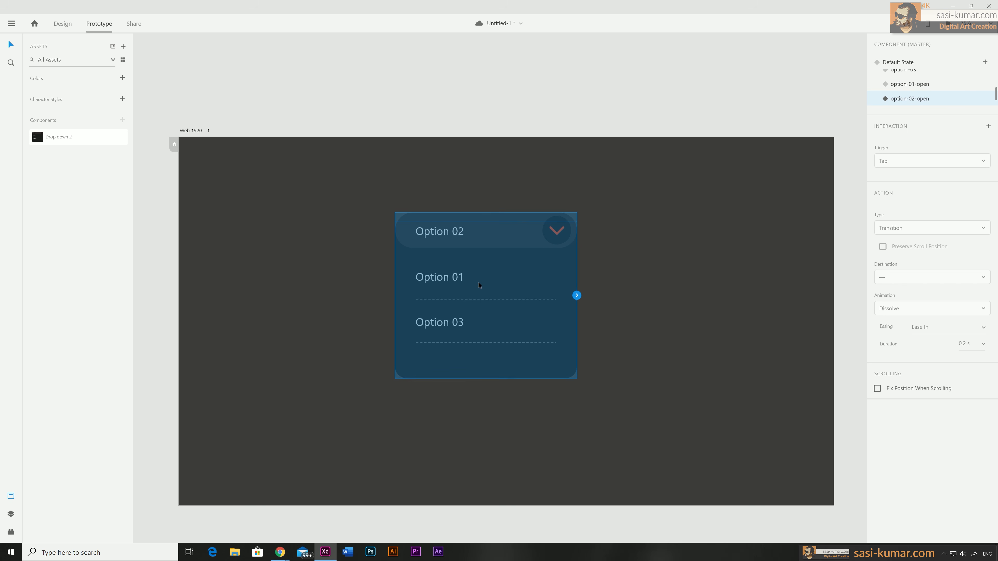
left_click(430, 280)
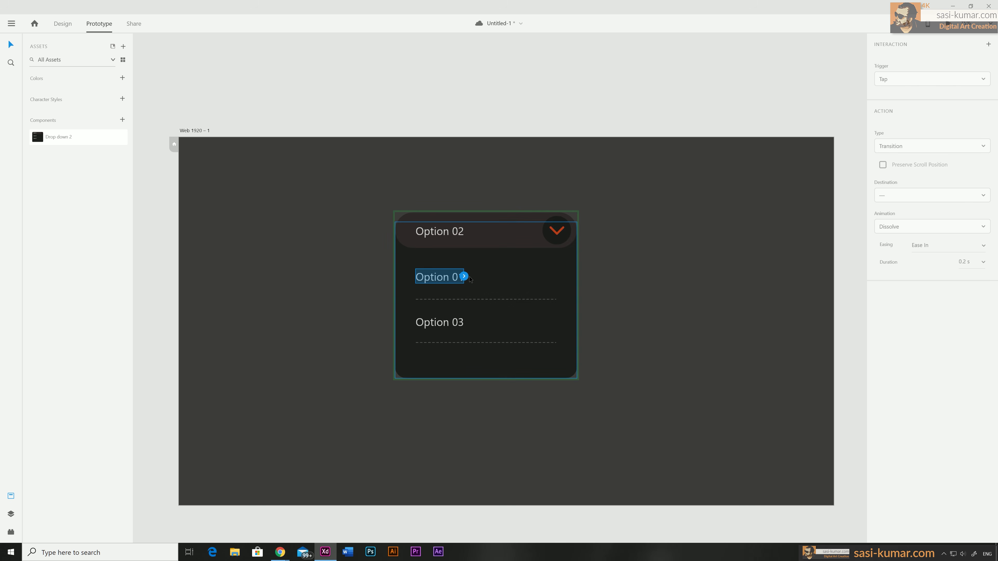
left_click_drag(463, 277, 491, 257)
left_click(978, 177)
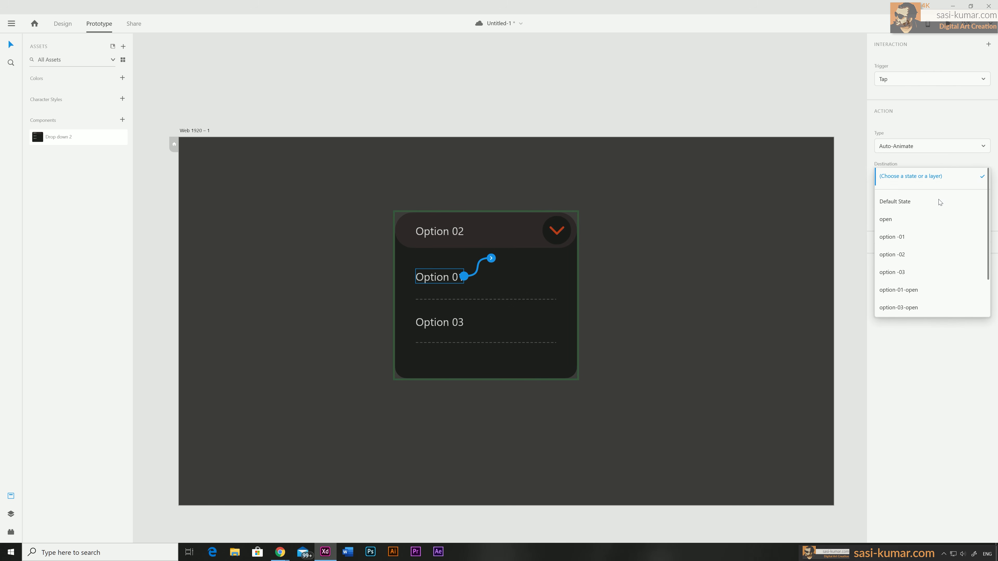
left_click(893, 239)
Step: In the option-02-open state, prototype the Option 03 text to Auto-Animate to option -03 on Tap
left_click(450, 321)
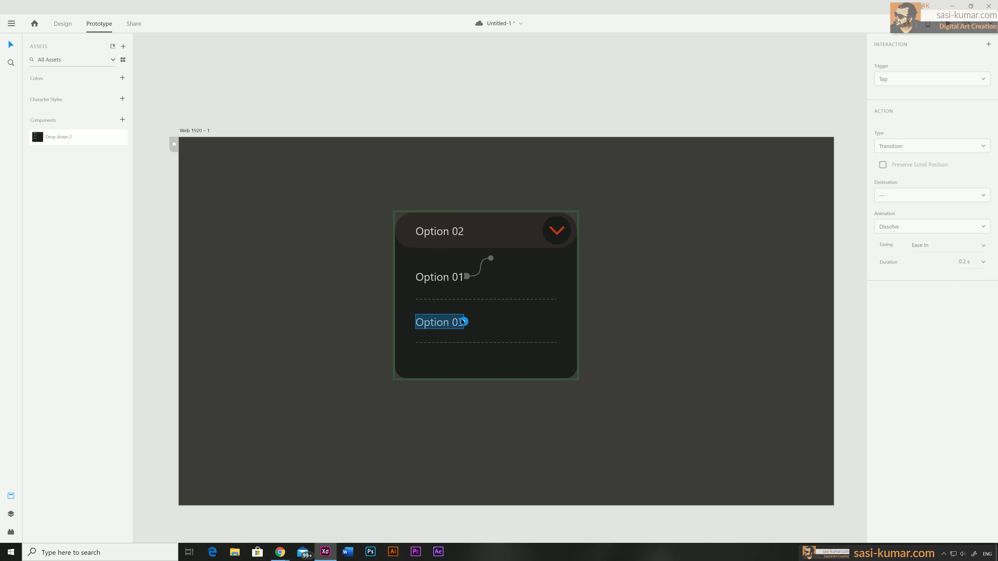
left_click_drag(464, 322, 491, 303)
left_click(946, 178)
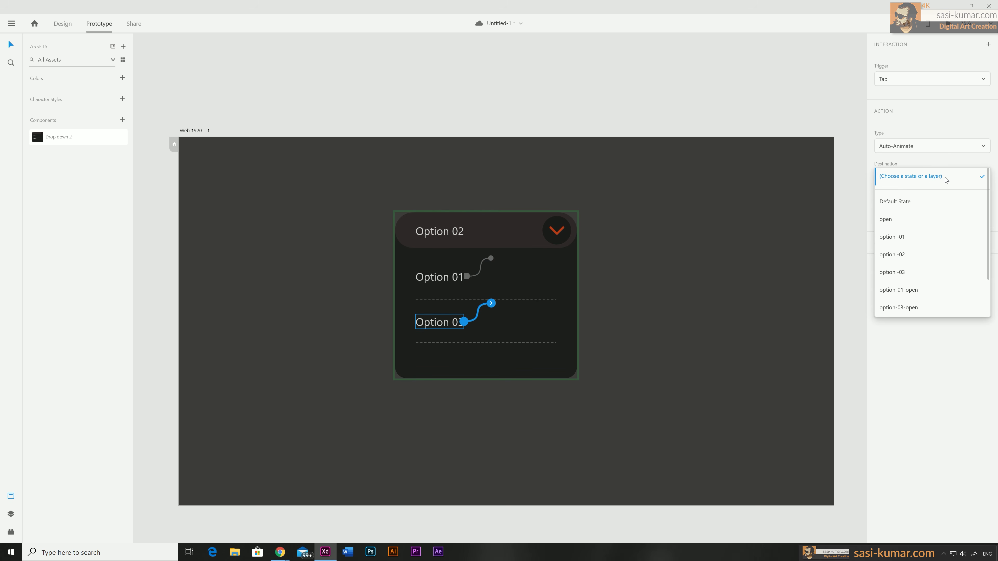
left_click(917, 271)
Step: In the option-03-open state, prototype the Option 01 text to Auto-Animate to option -01 on Tap
left_click(555, 248)
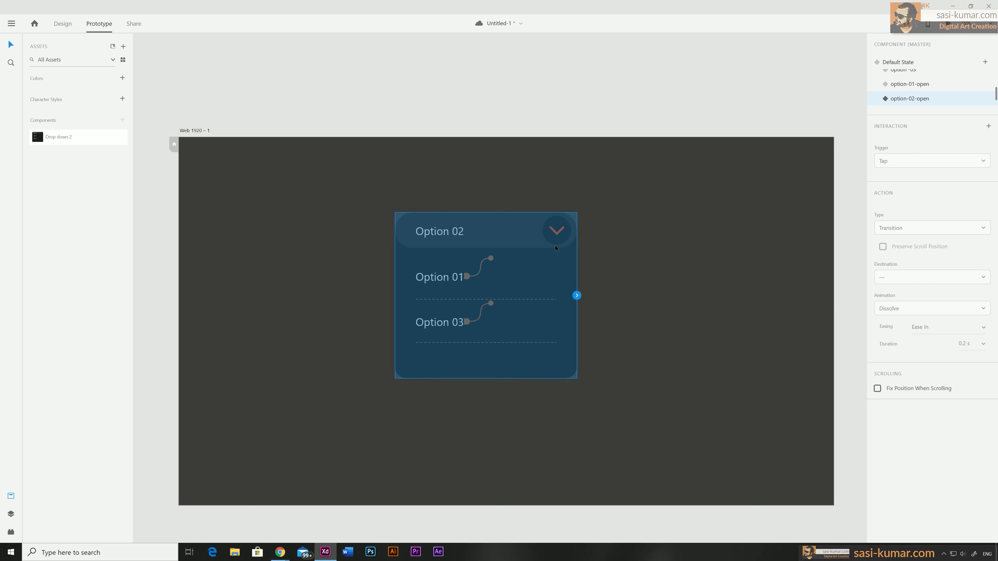
scroll(920, 101, "down", 2)
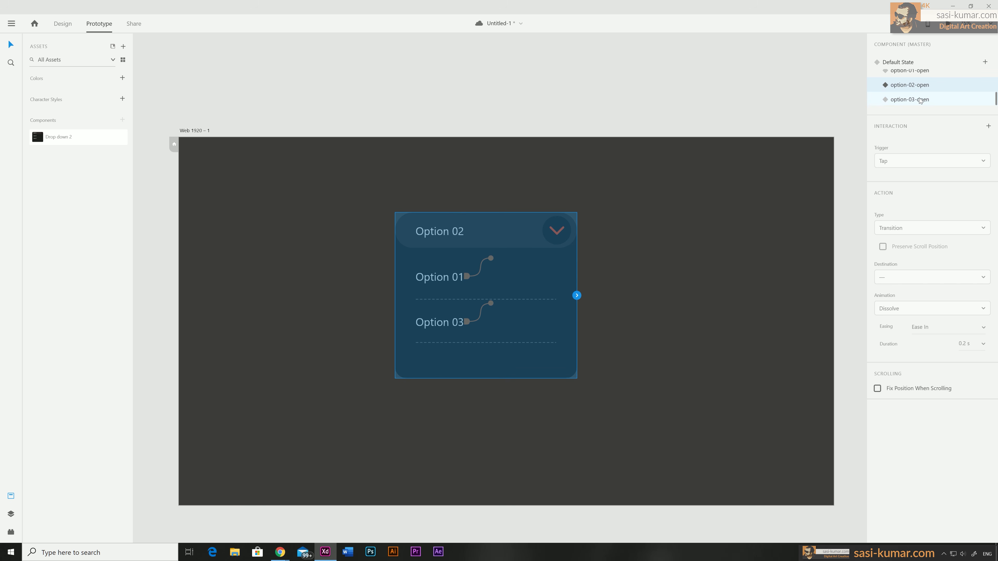
left_click(910, 99)
double_click(451, 278)
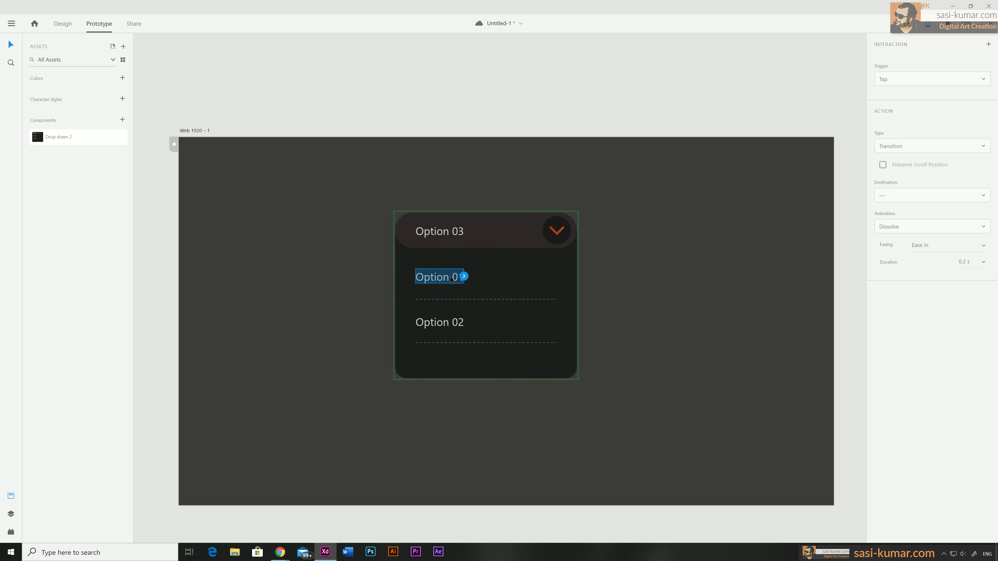
left_click(464, 277)
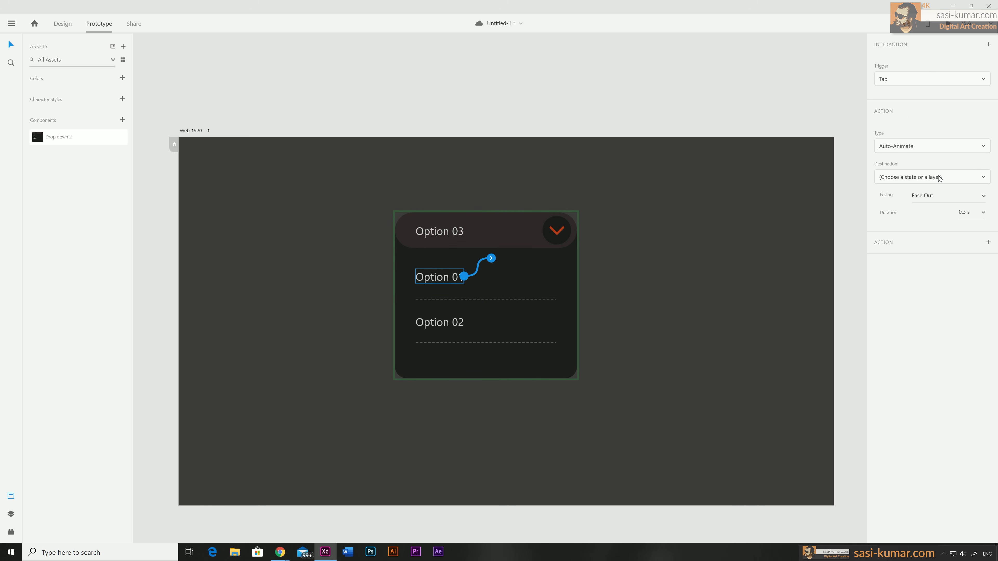
left_click(953, 181)
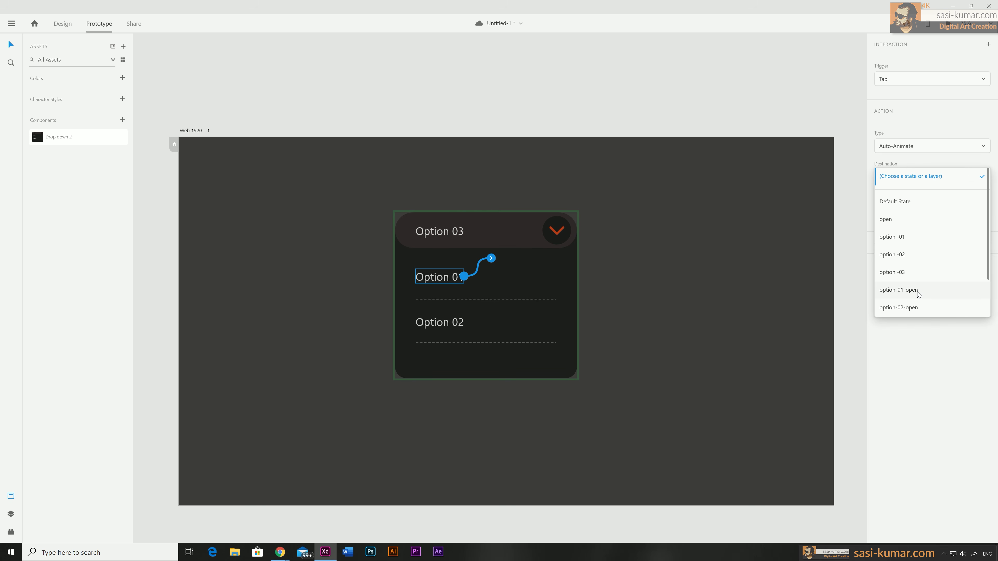
left_click(920, 237)
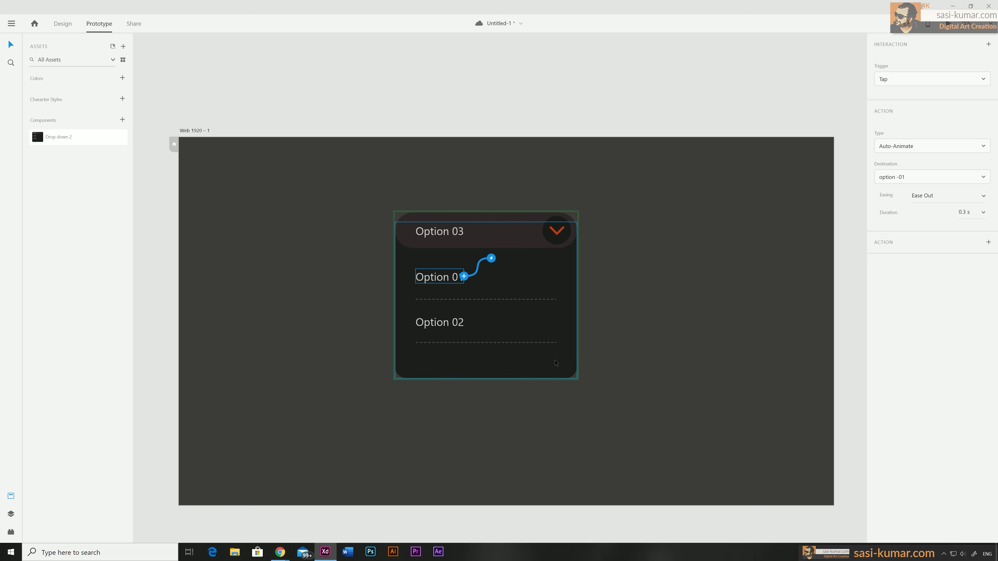
Step: In the option-03-open state, prototype the Option 02 text to Auto-Animate to option -02 on Tap
double_click(444, 322)
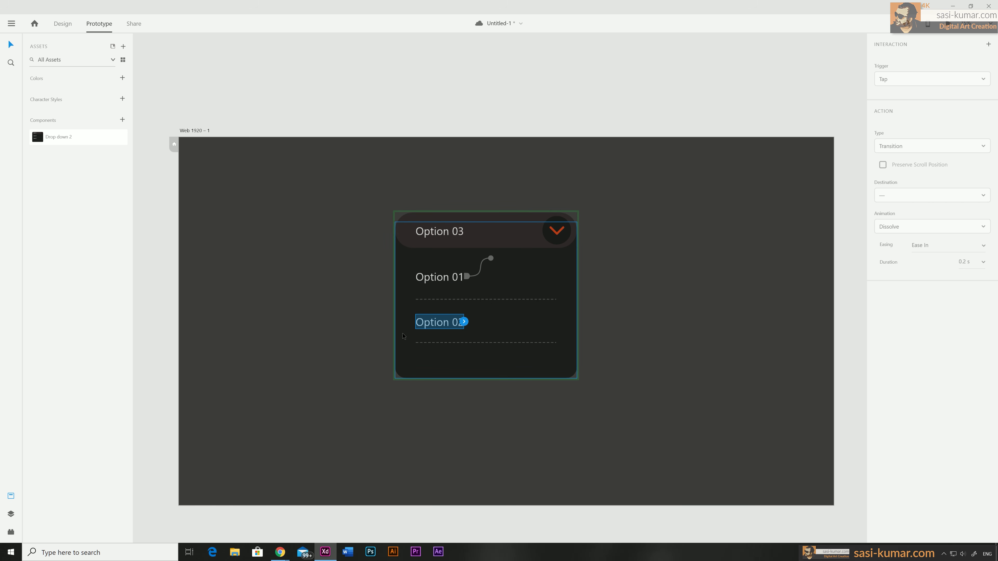
left_click(465, 322)
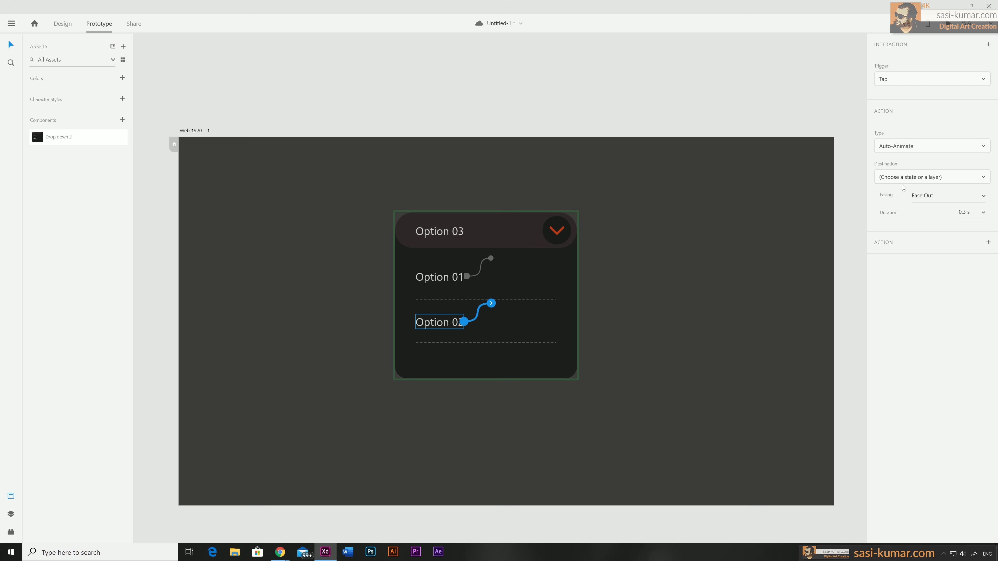
left_click(920, 181)
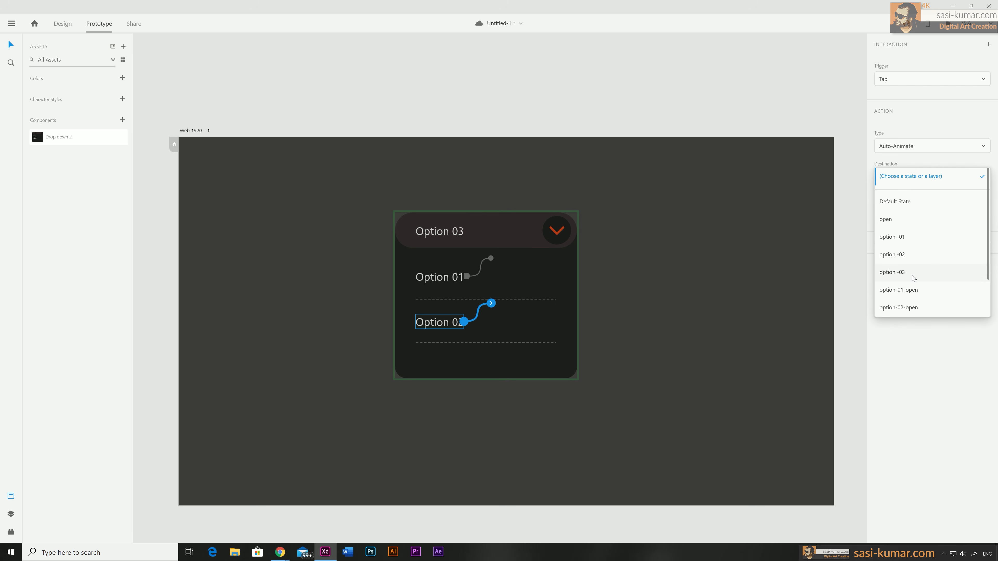
left_click(925, 254)
left_click(480, 92)
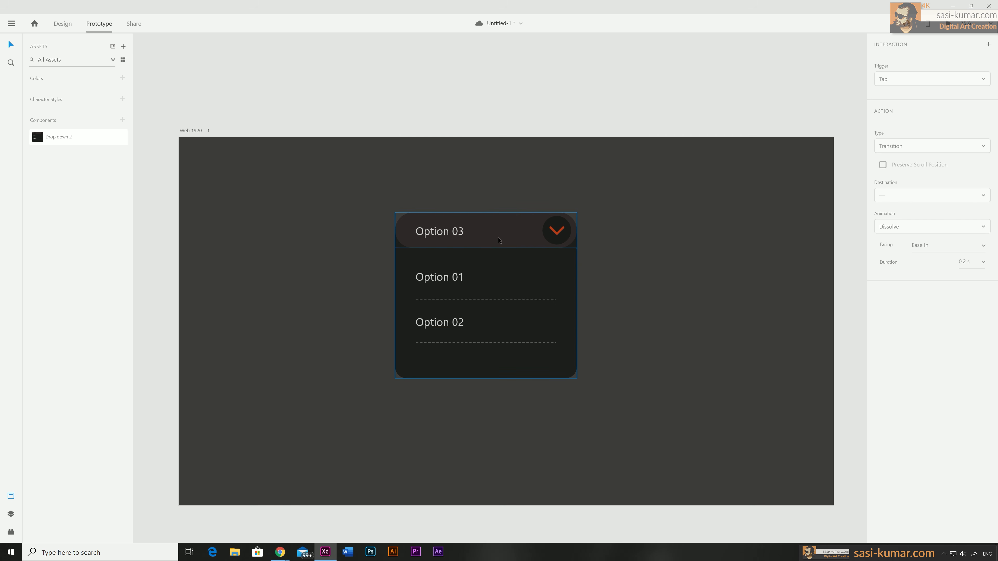
Step: Return to Design mode and draw a rectangle about 552 × 467 covering the dropdown and the area below it
left_click(499, 238)
scroll(977, 78, "up", 1)
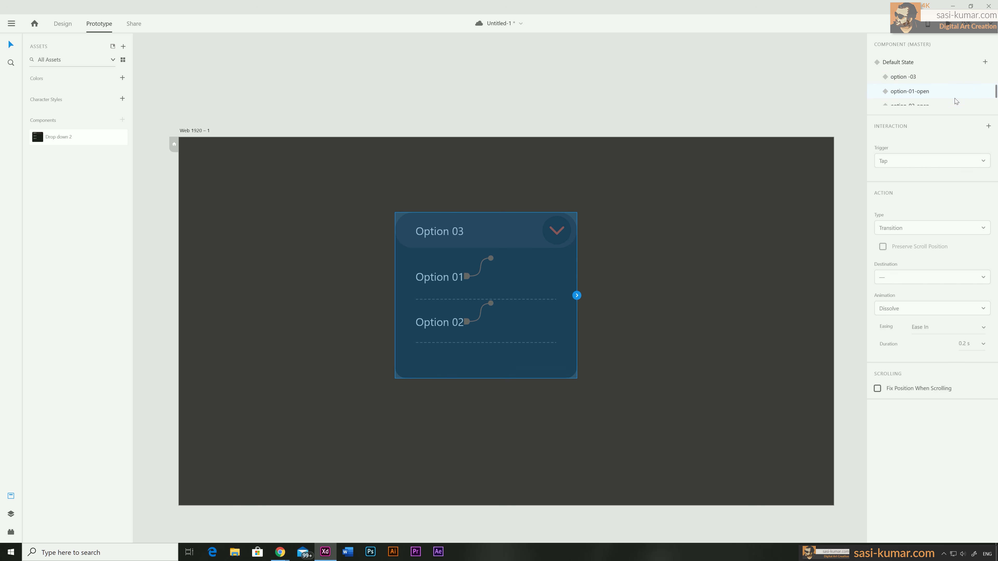
key("ctrl+Tab")
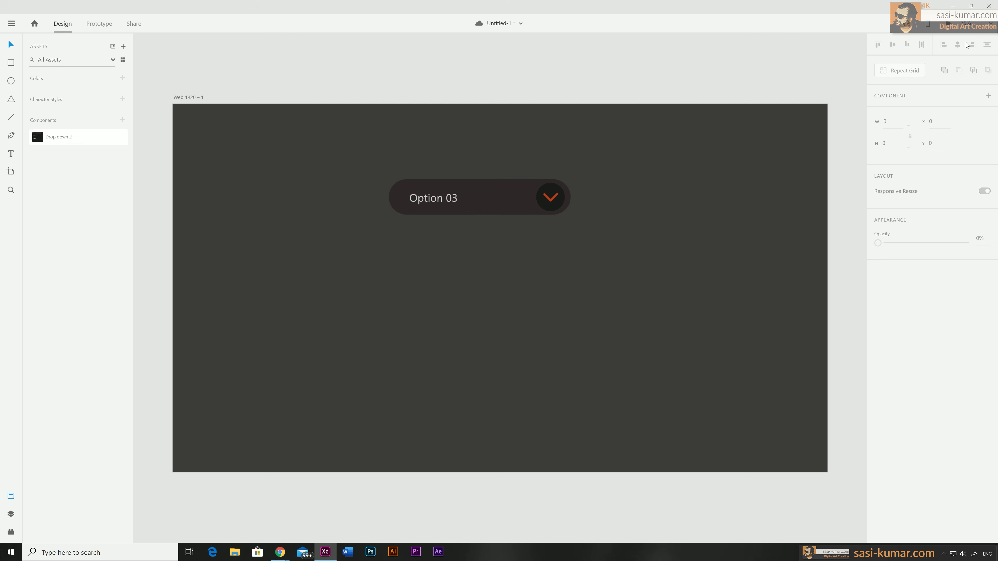
left_click(11, 63)
left_click_drag(393, 207, 582, 367)
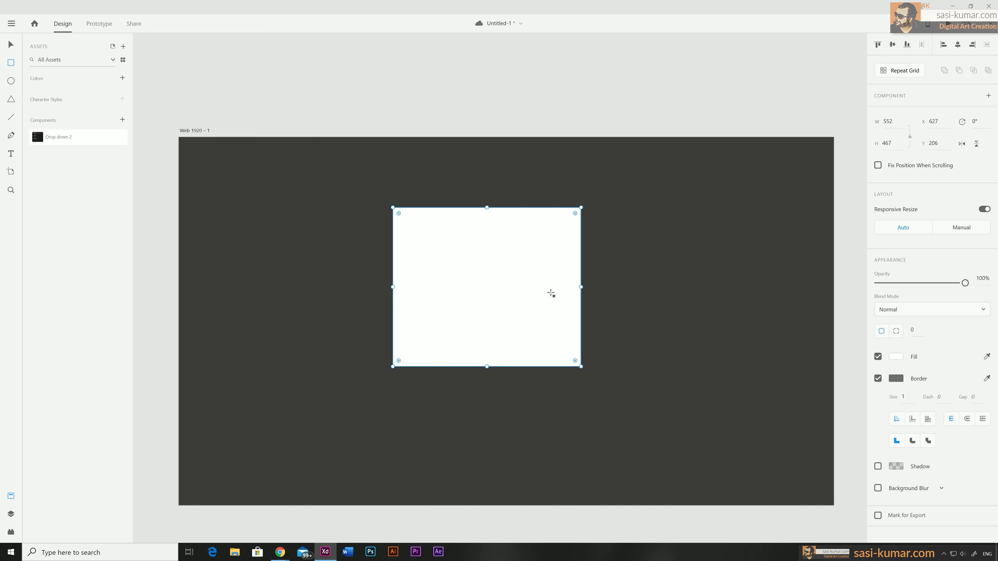
Step: Round the new rectangle's corners to about 66 and turn off its fill, keeping the border
left_click_drag(574, 214, 568, 233)
key("v")
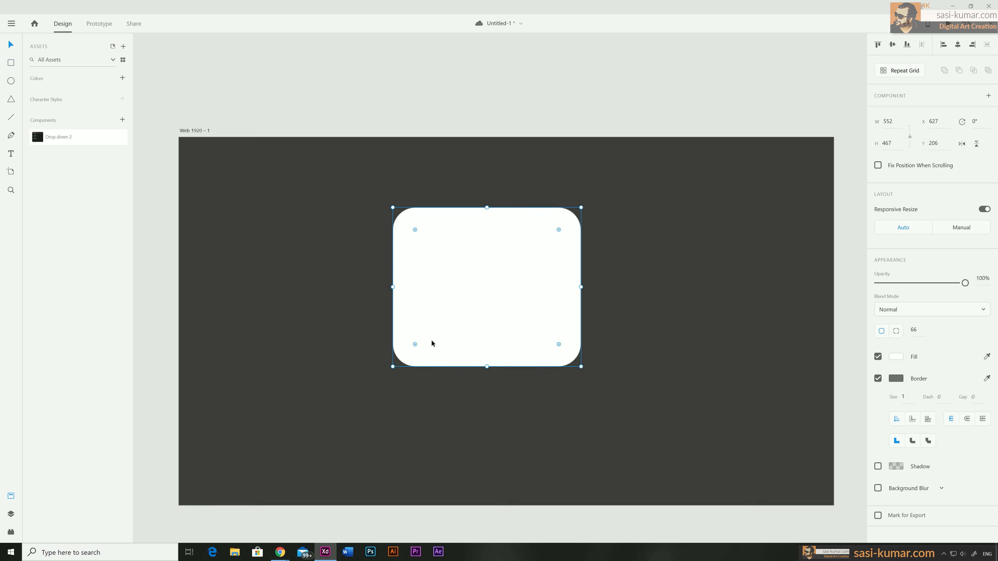
left_click(878, 358)
Step: Shorten the rounded outline around the dropdown to a height of about 423 by raising its lower edge
left_click(483, 241)
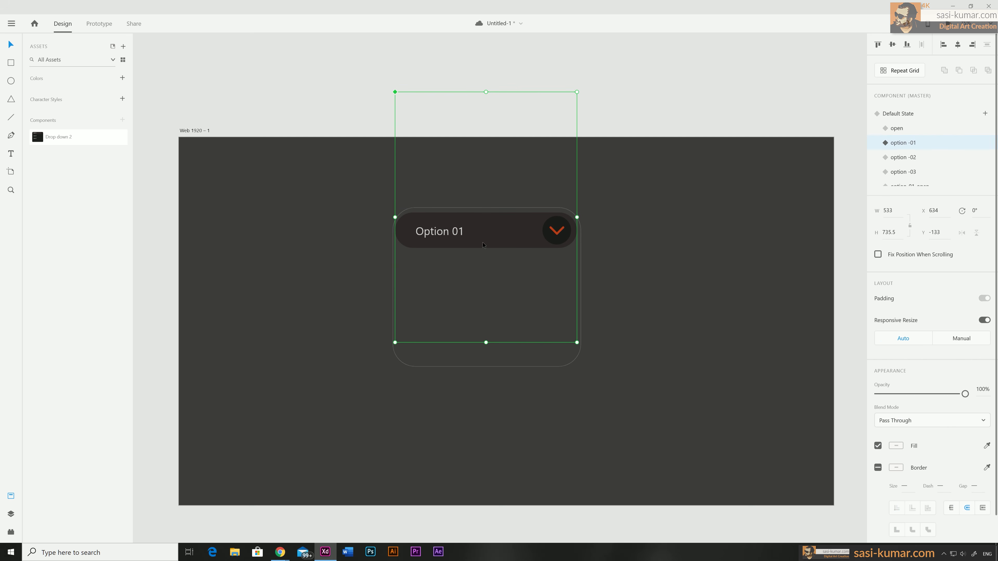
left_click(486, 367)
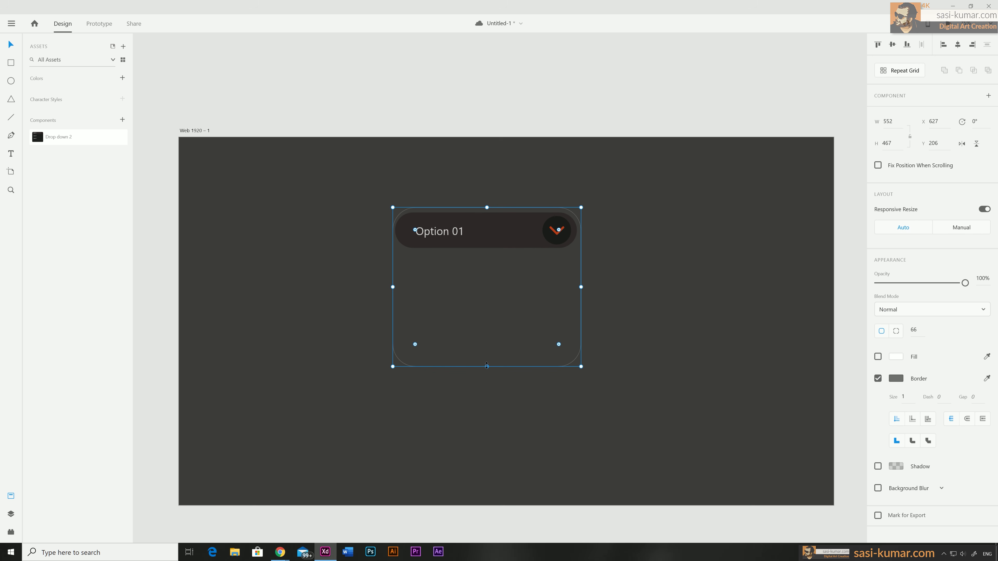
left_click_drag(487, 366, 487, 353)
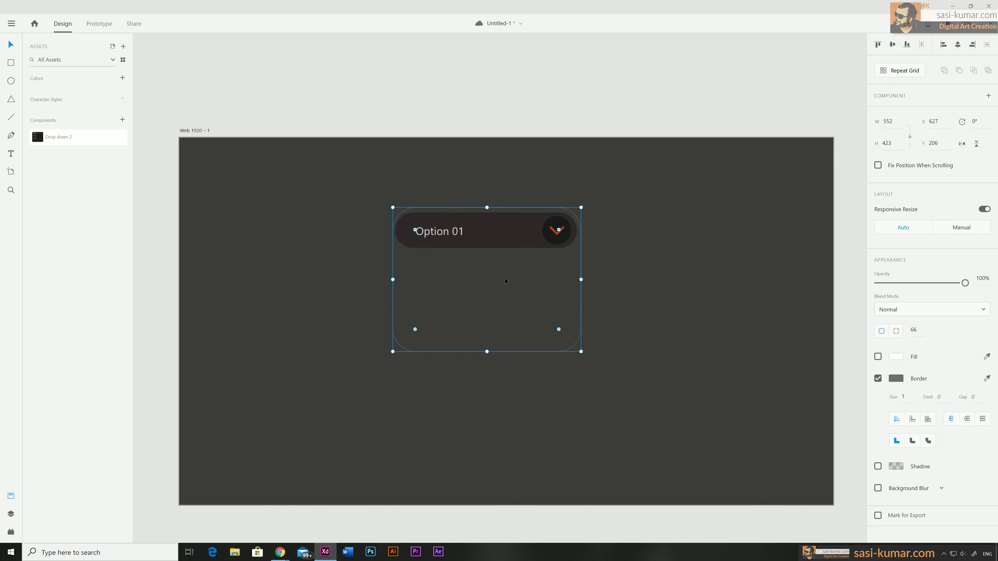
left_click(509, 244)
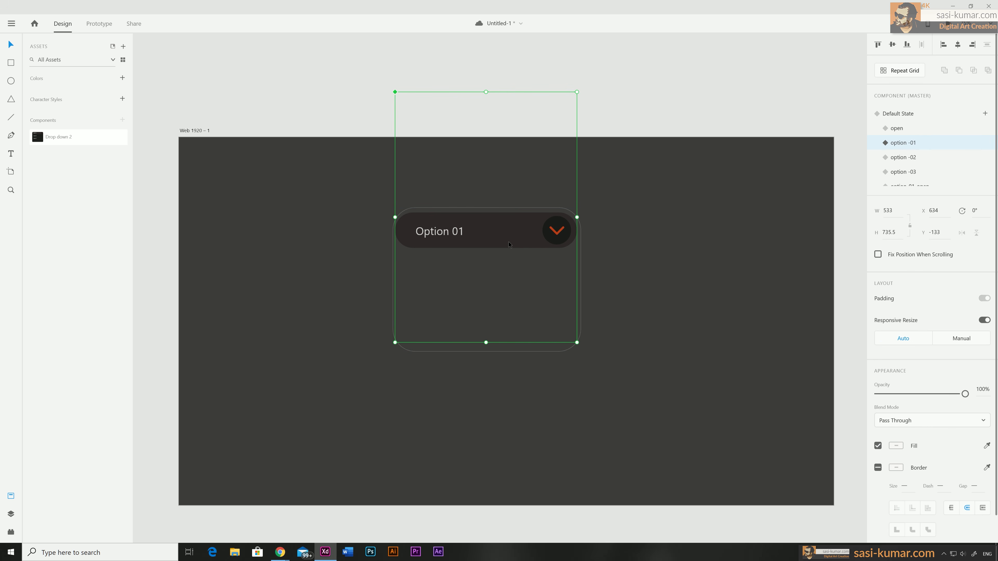
left_click(592, 172)
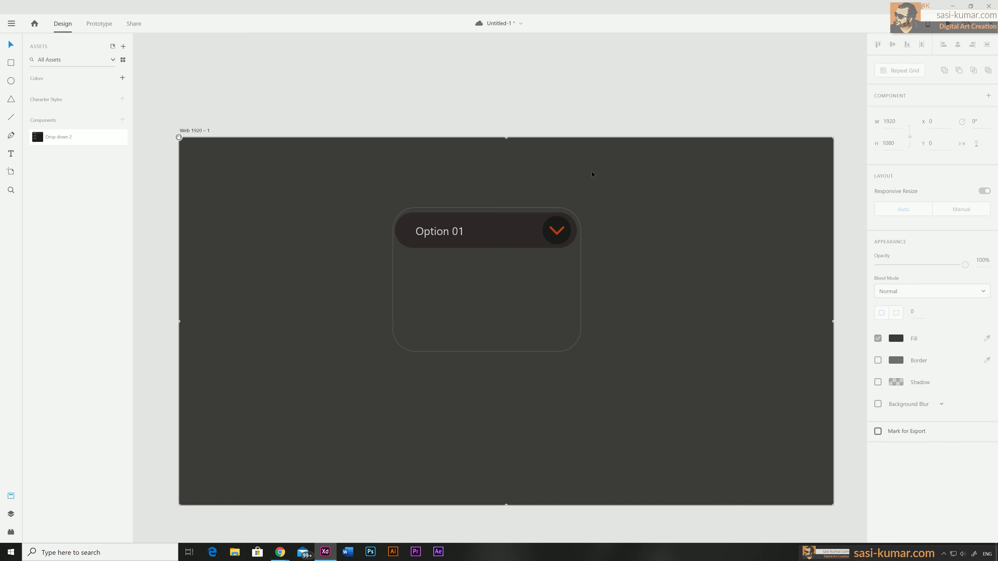
Step: Turn on the white fill of the rounded outline around the dropdown and turn off its border
left_click(579, 290)
left_click(583, 112)
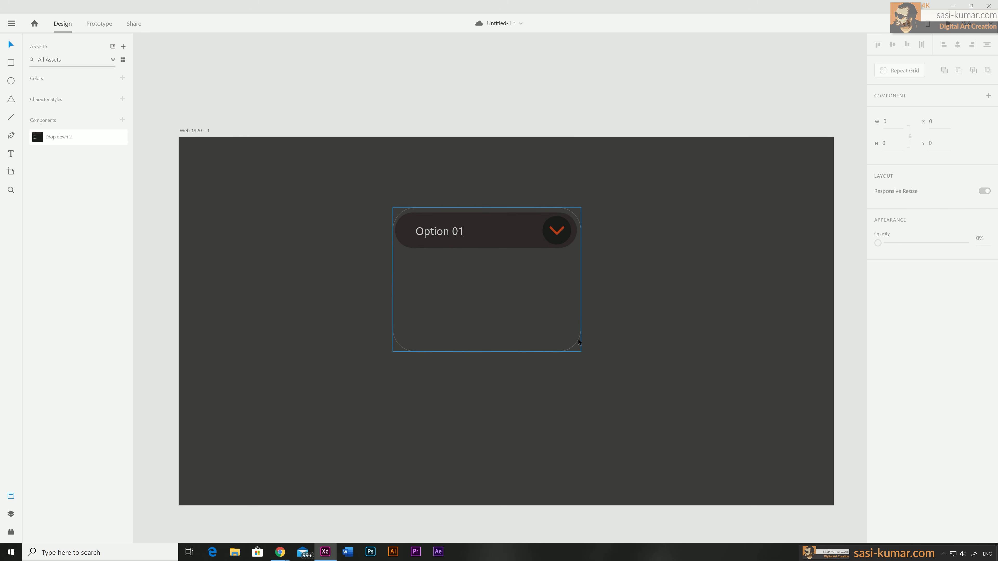
left_click(581, 331)
left_click(878, 356)
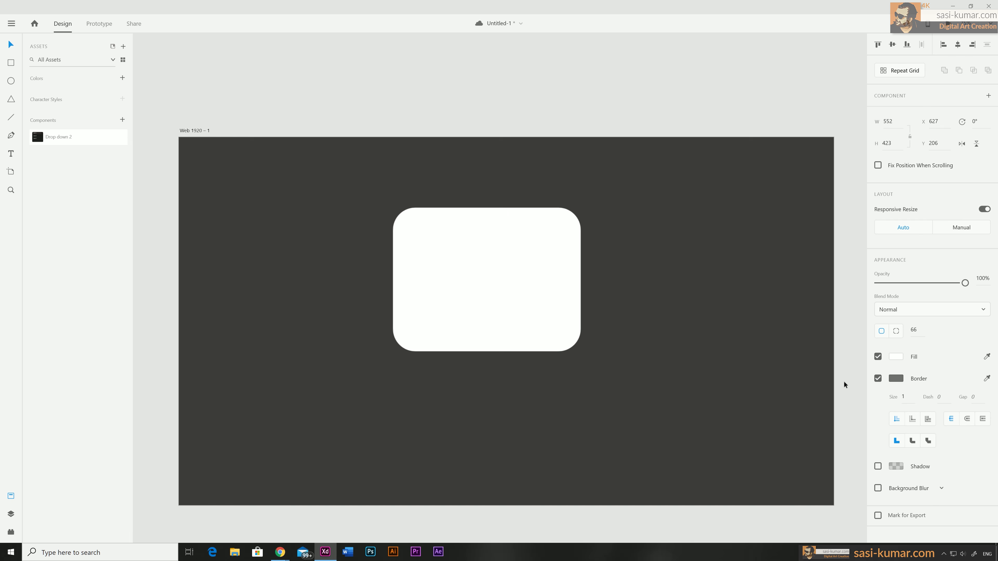
left_click(878, 379)
Step: Select the white rounded rectangle together with the dropdown and apply Mask with Shape
left_click_drag(679, 427, 306, 127)
right_click(501, 237)
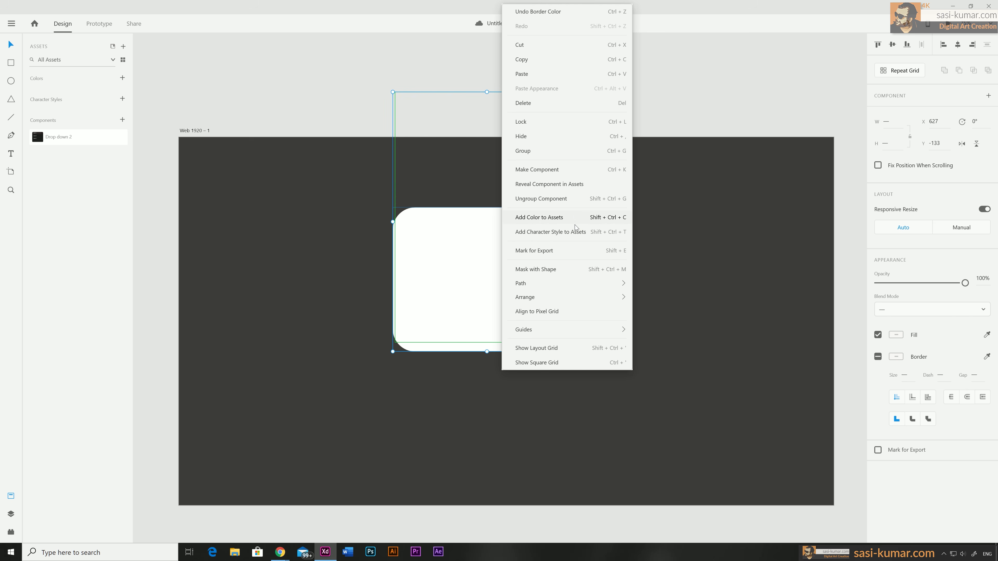
left_click(594, 271)
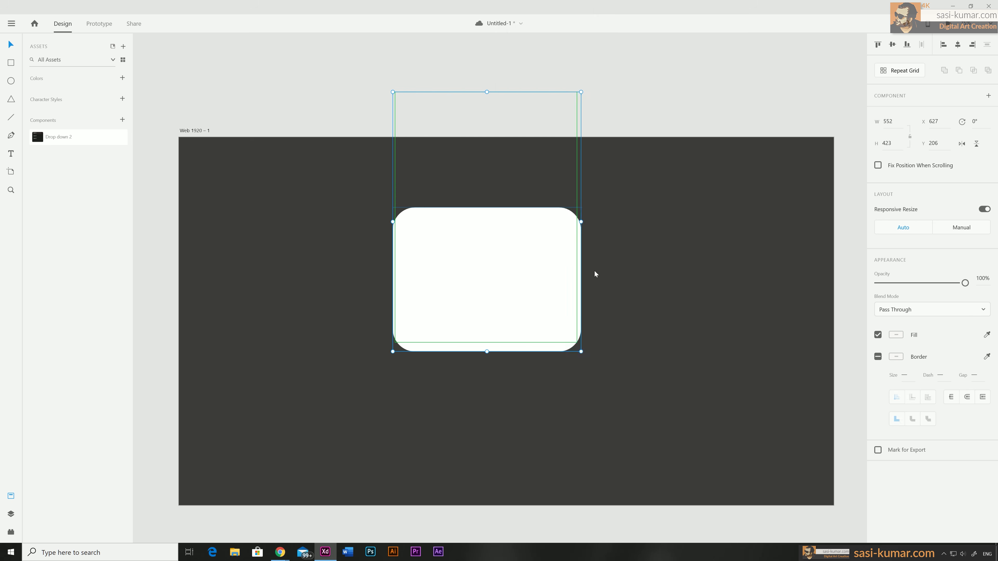
left_click(644, 225)
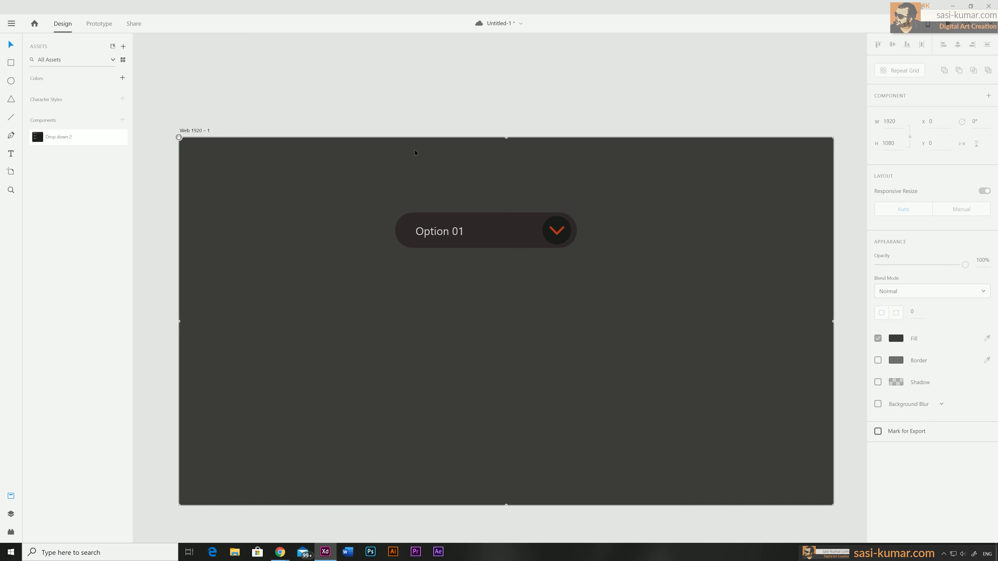
Step: Preview the prototype and test the masked dropdown by repeatedly opening it and choosing Option 01, Option 02 and Option 03
left_click(489, 233)
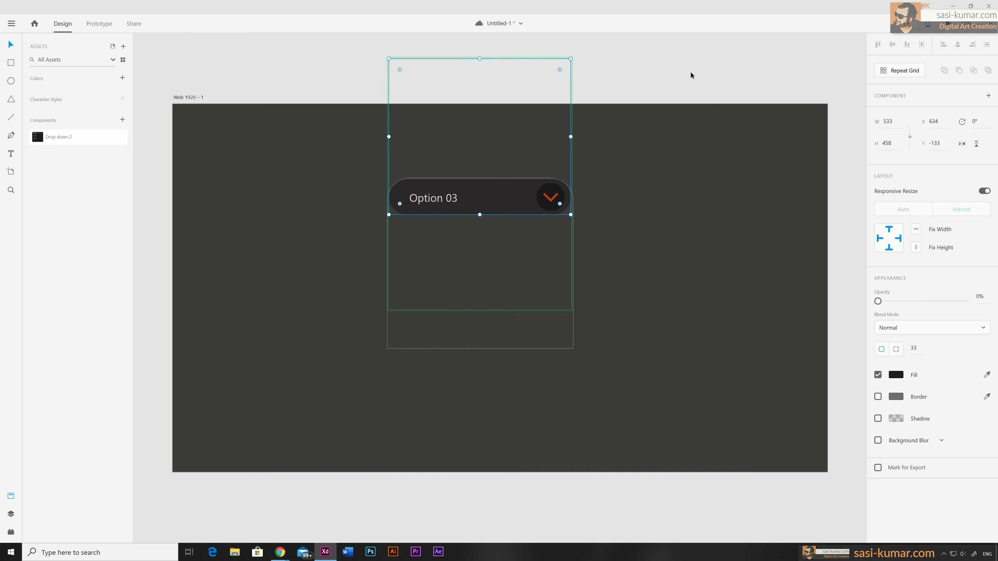
left_click(691, 71)
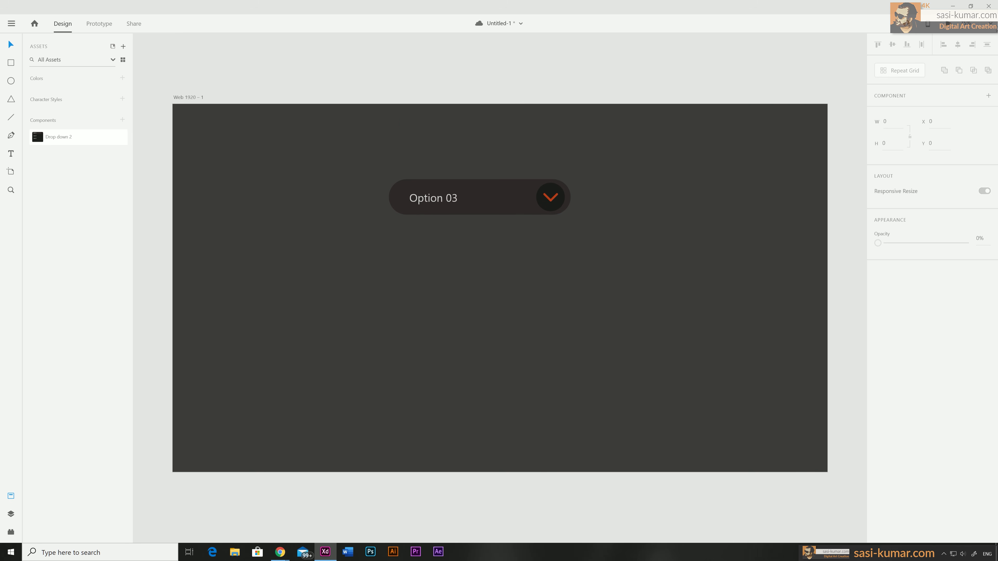
key("ctrl+Return")
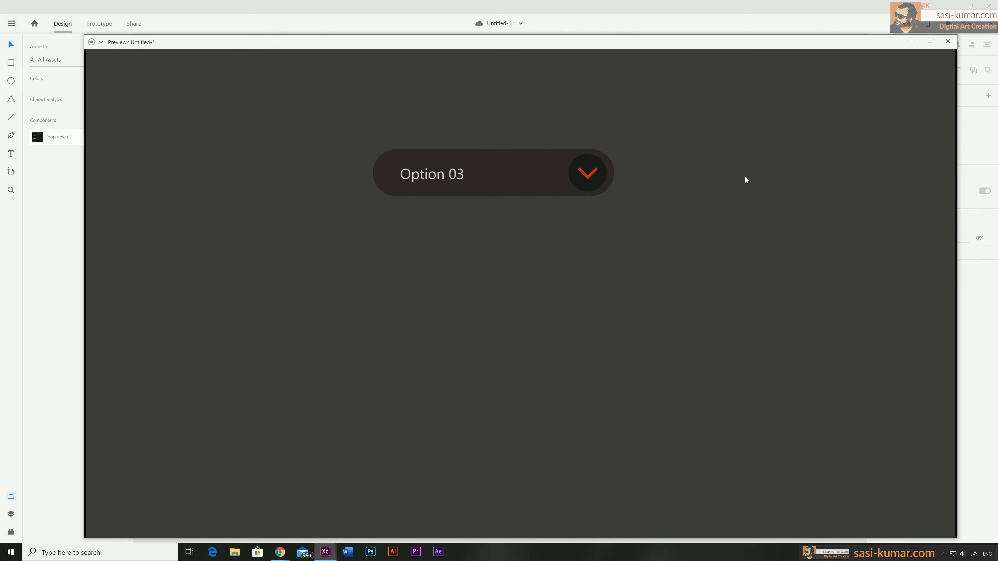
left_click(586, 176)
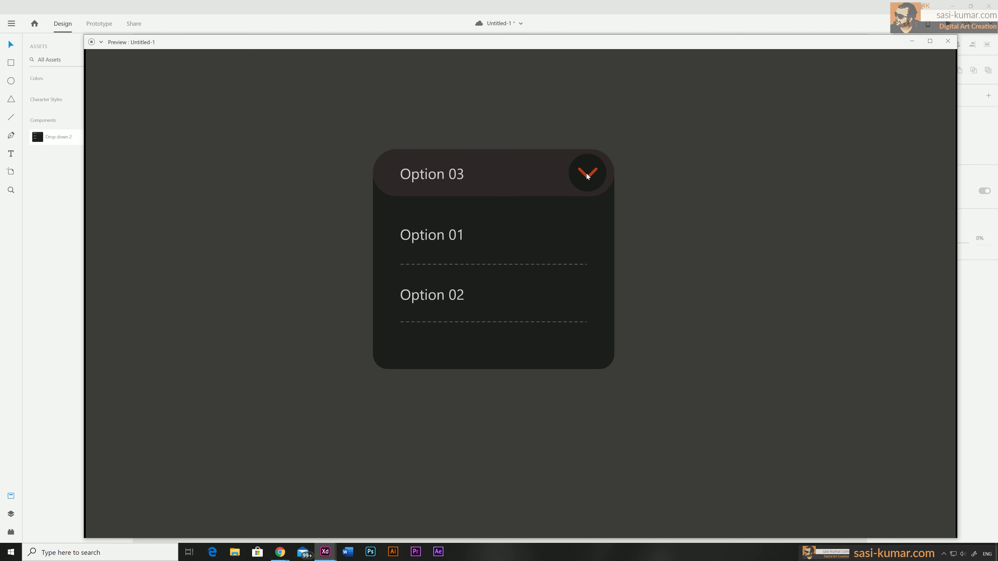
left_click(429, 243)
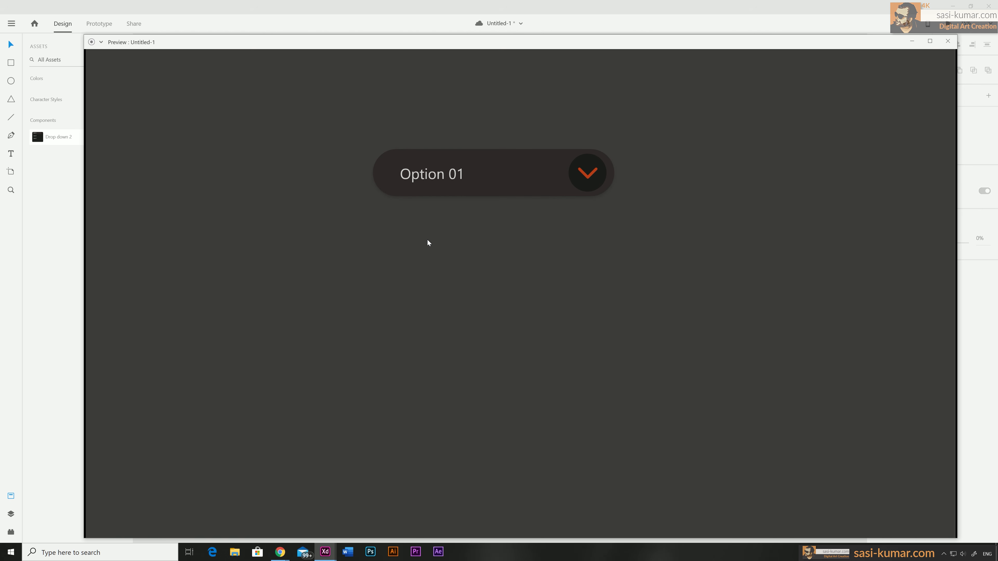
left_click(579, 176)
left_click(451, 245)
left_click(586, 173)
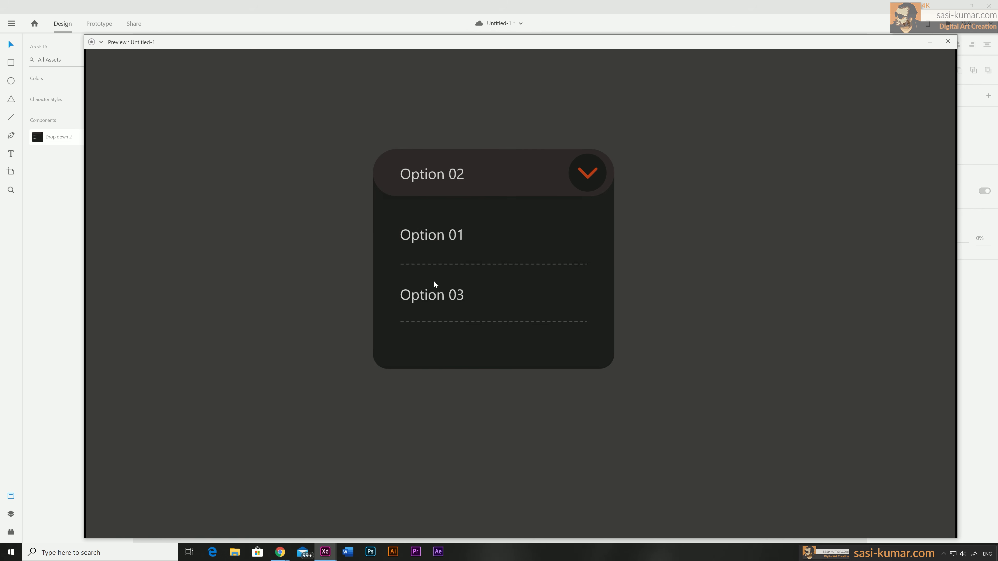
left_click(433, 300)
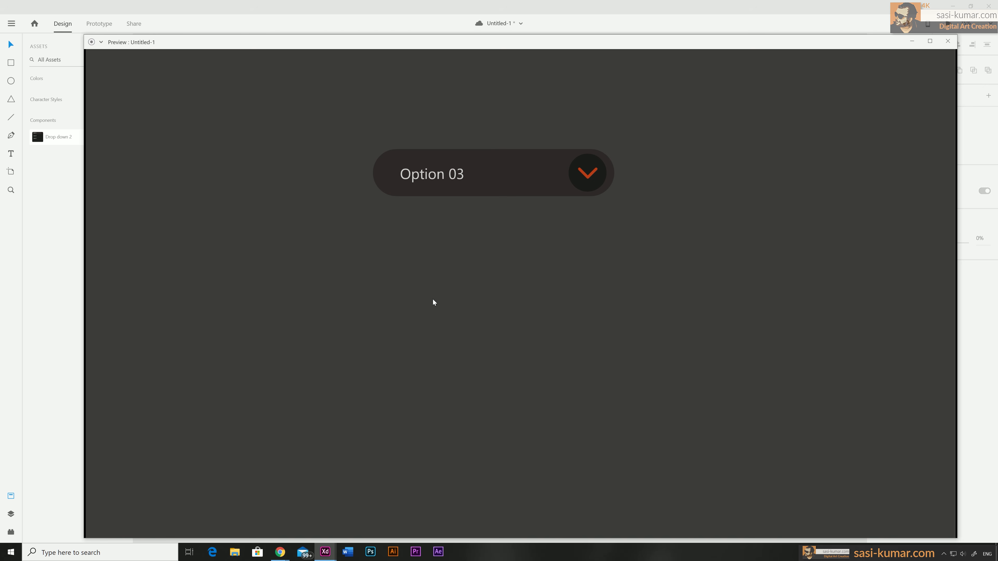
left_click(576, 168)
left_click(457, 234)
left_click(586, 172)
left_click(418, 236)
left_click(586, 179)
left_click(445, 301)
left_click(601, 178)
left_click(455, 240)
left_click(948, 41)
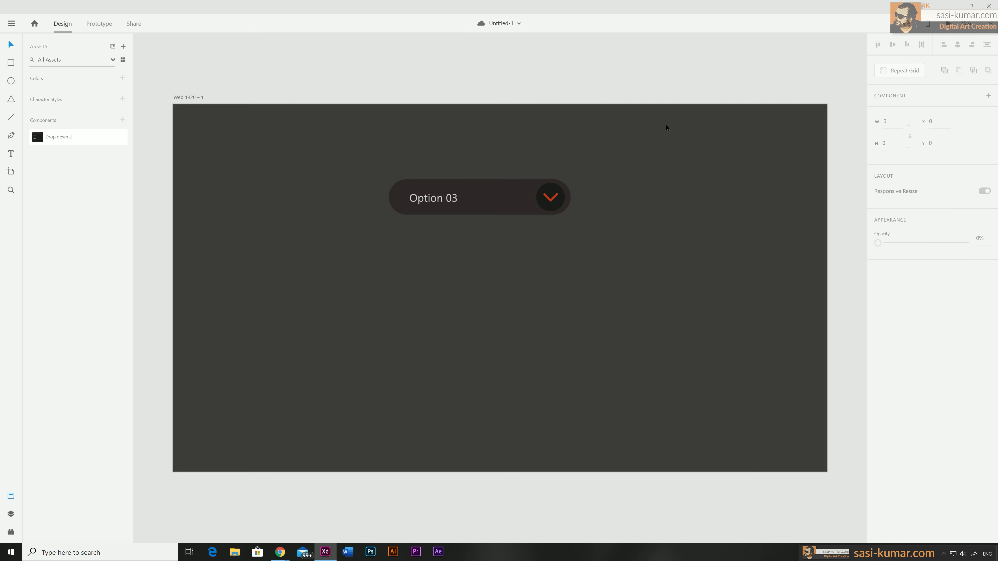
Step: Set the masked dropdown to its Option 01 state slightly higher on the artboard and draw a rectangle about 546 × 342 below it
left_click(522, 175)
left_click(527, 73)
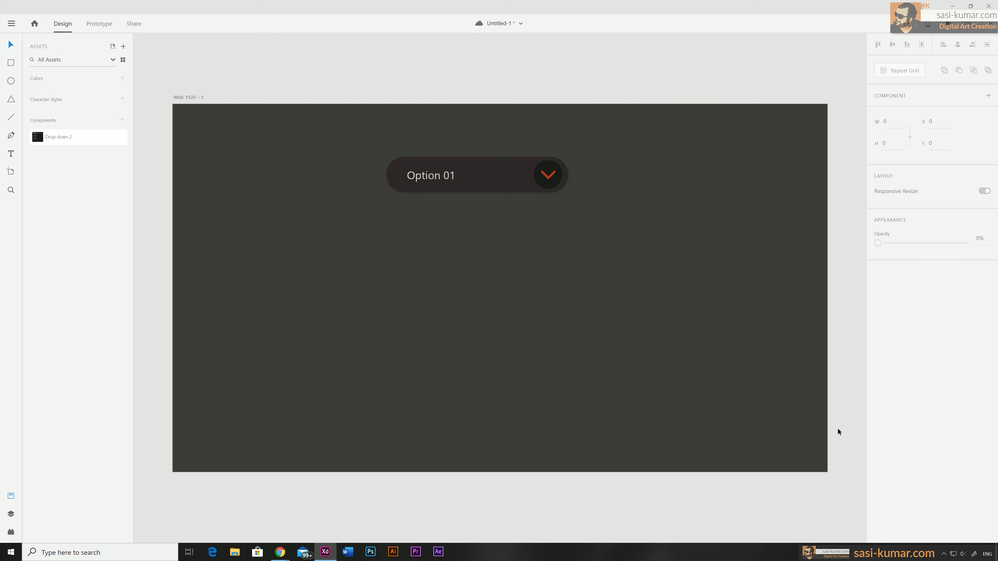
left_click(12, 65)
mouse_move(385, 232)
left_mouse_down()
mouse_move(494, 325)
mouse_move(571, 350)
left_mouse_up()
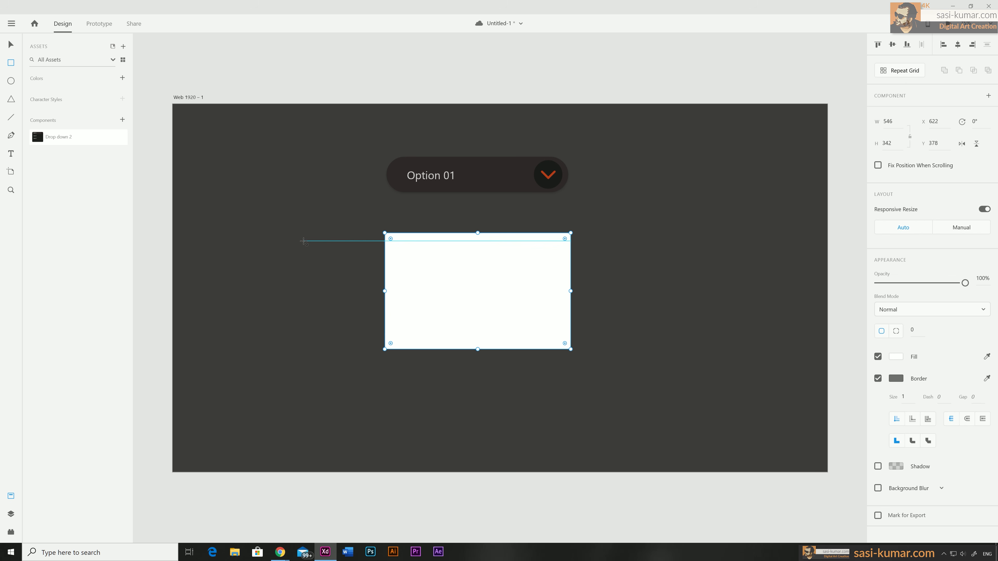
Step: Remove the new rectangle's border, fill it with the colour sampled from the dropdown bar, and save the document
left_click(878, 378)
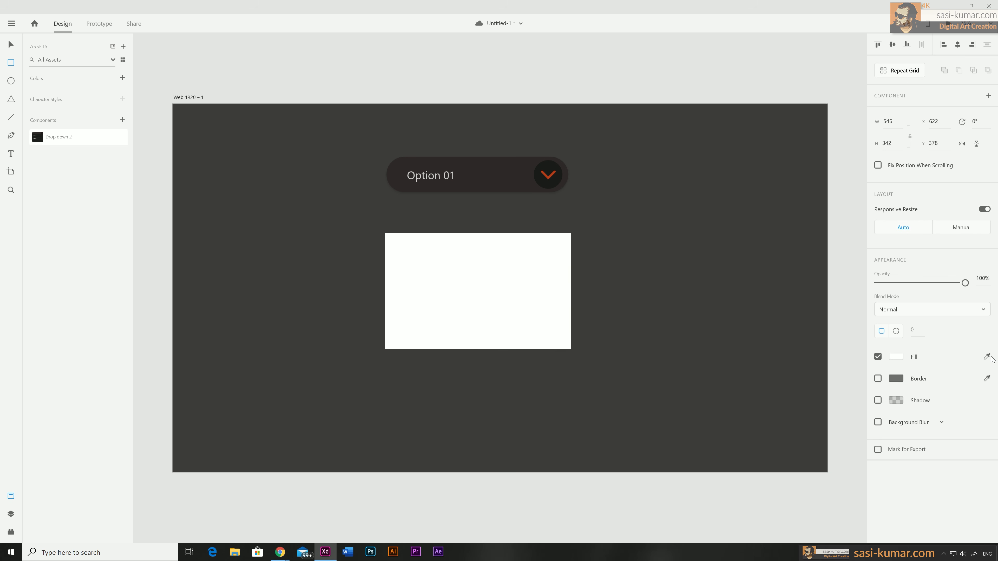
left_click(487, 176)
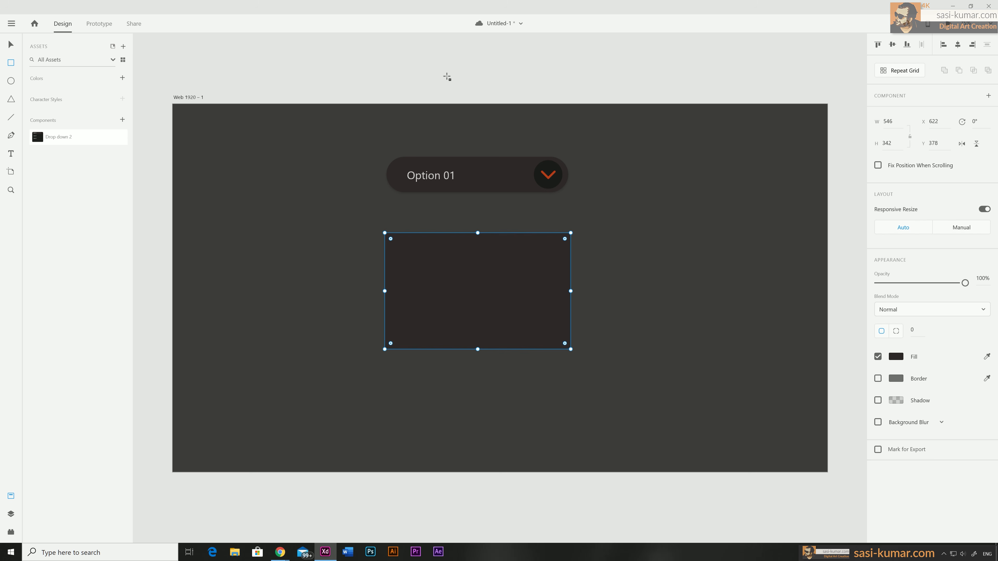
key("ctrl+s")
Step: Paste the Lorem ipsum paragraph as area text inside the dark rectangle
left_click(11, 154)
key("ctrl+v")
mouse_move(399, 258)
left_mouse_down()
mouse_move(557, 336)
mouse_move(550, 410)
mouse_move(409, 272)
mouse_move(407, 247)
left_mouse_up()
key("BackSpace")
Step: Add the heading "Option 01 selection" above the Lorem ipsum paragraph in the rectangle
left_click(11, 153)
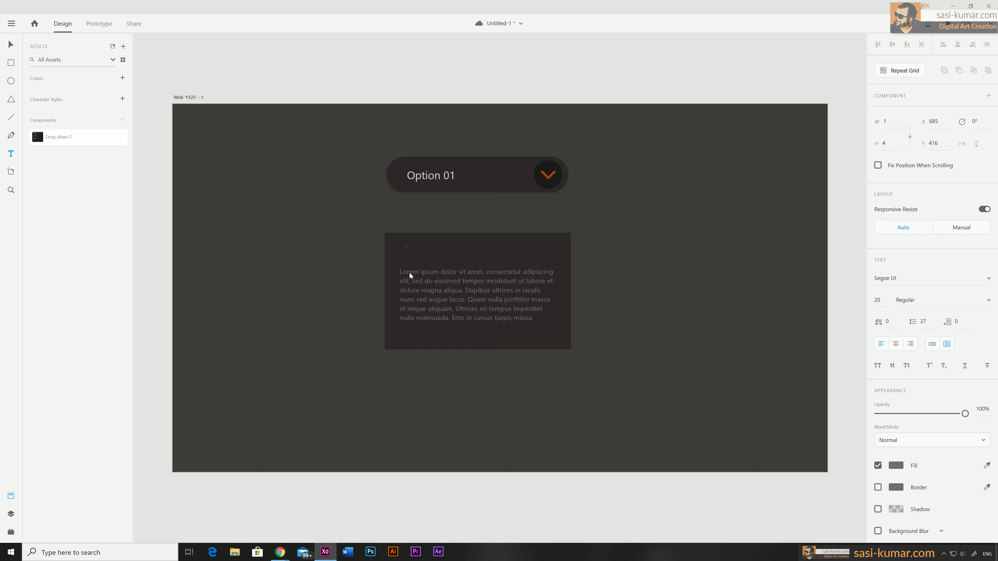
left_click(407, 255)
left_click(407, 256)
type("Option 01 selection")
key("Escape")
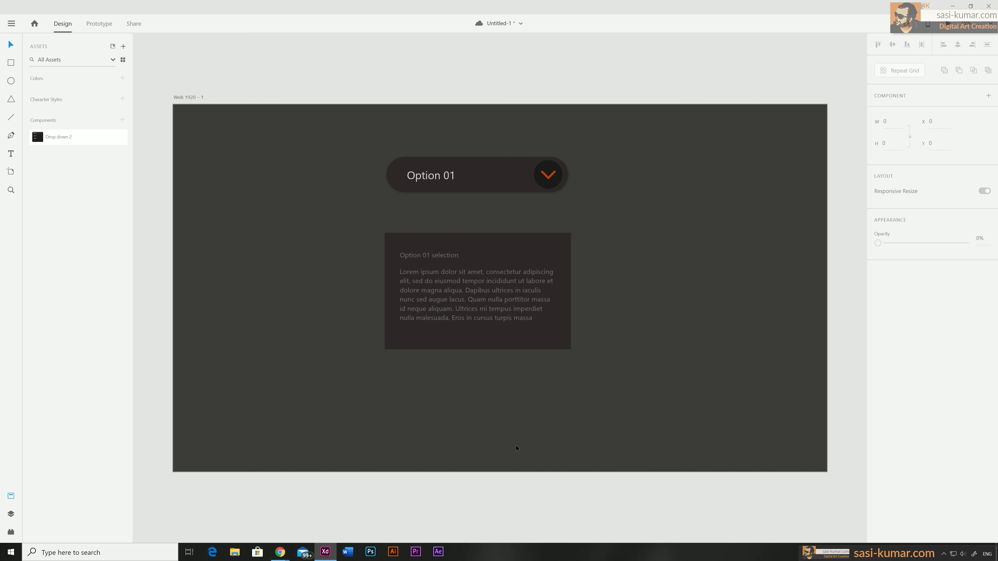
Step: Group the heading, paragraph and rectangle, and move the group up closer beneath the dropdown
left_click(428, 257)
left_click(448, 291, "shift")
left_click(456, 338, "shift")
key("ctrl+g")
left_click_drag(464, 299, 464, 269)
left_click(479, 177, "shift")
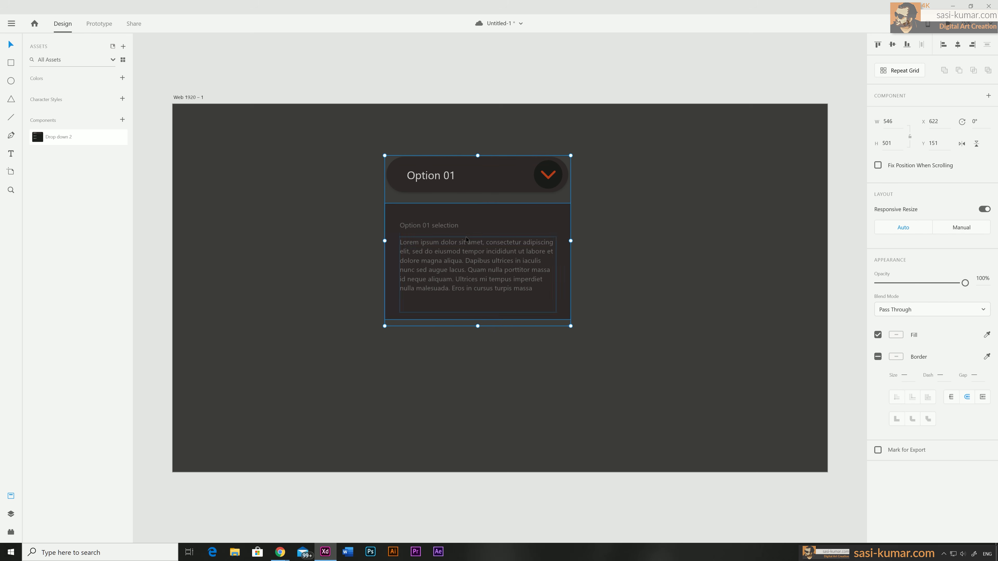
Step: Cut the content card and paste it inside the dropdown component's option -01 state
left_click(466, 238)
key("ctrl+x")
double_click(494, 187)
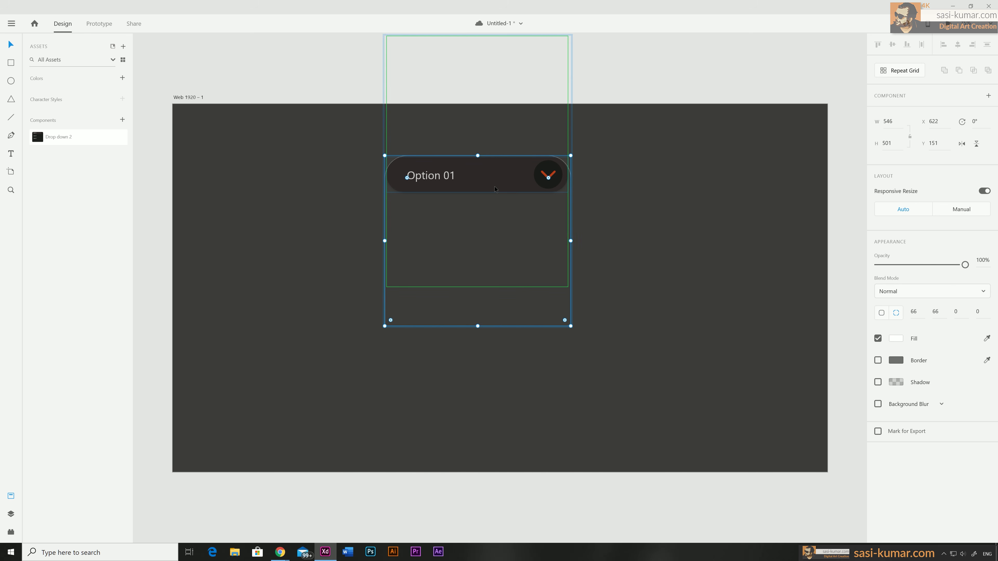
key("Escape")
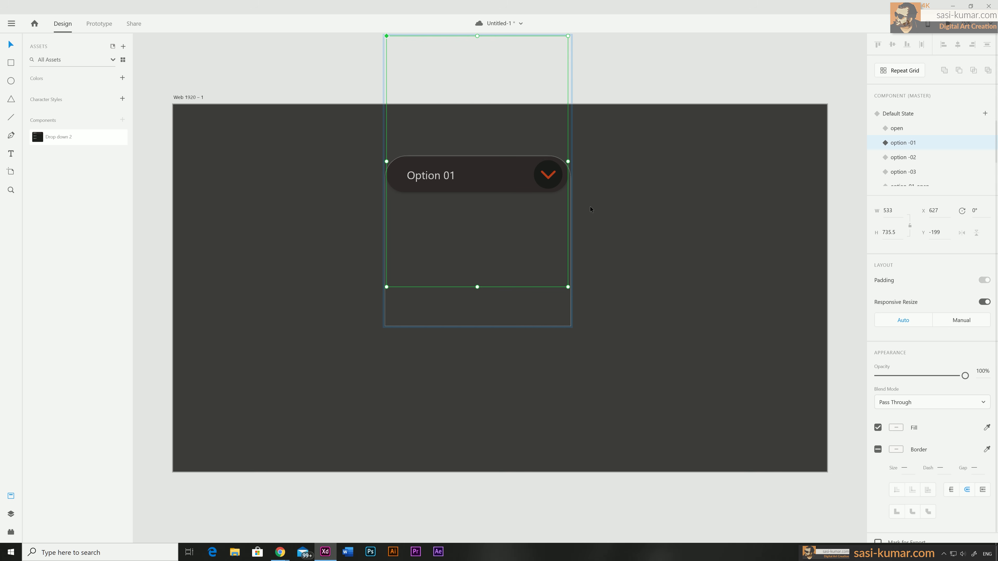
double_click(429, 177)
key("ctrl+v")
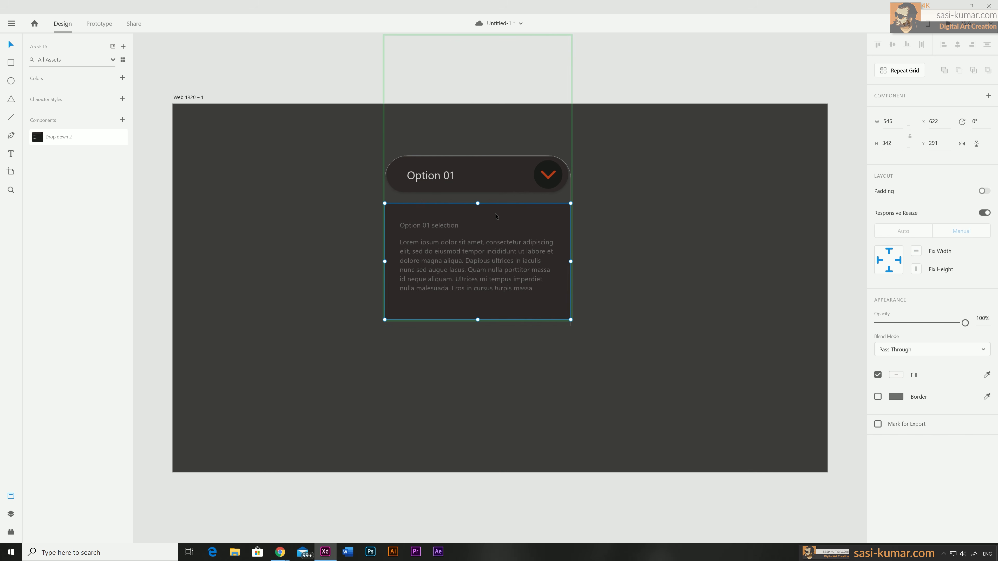
left_click(592, 91)
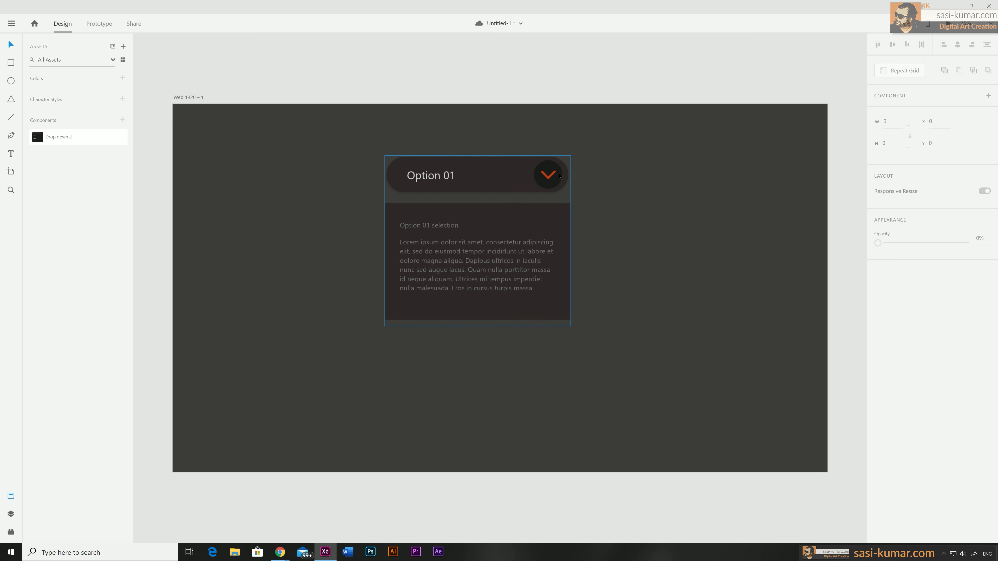
Step: Switch the dropdown component to the option -02 state and paste the content card inside it
left_click(489, 185)
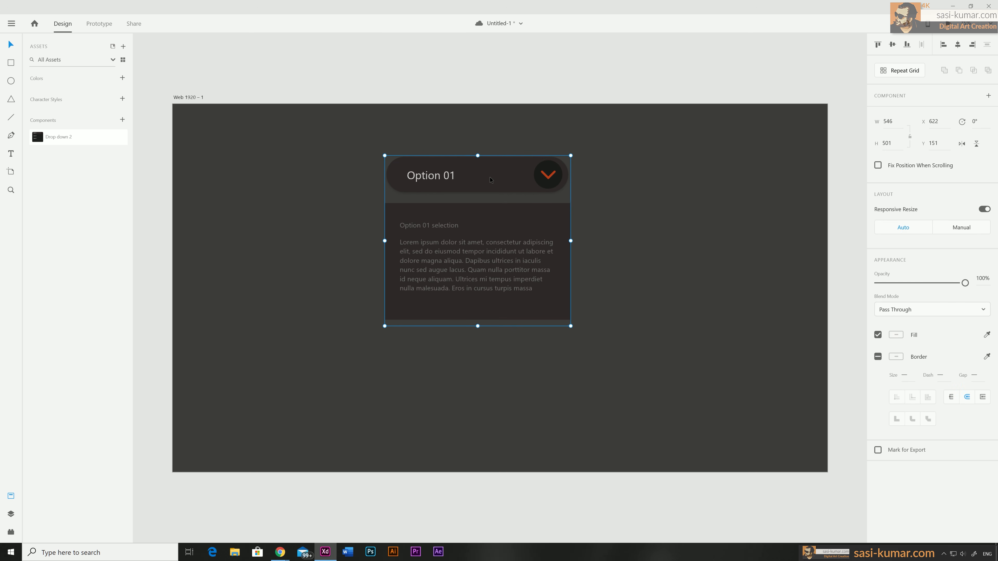
double_click(490, 180)
left_click(408, 178)
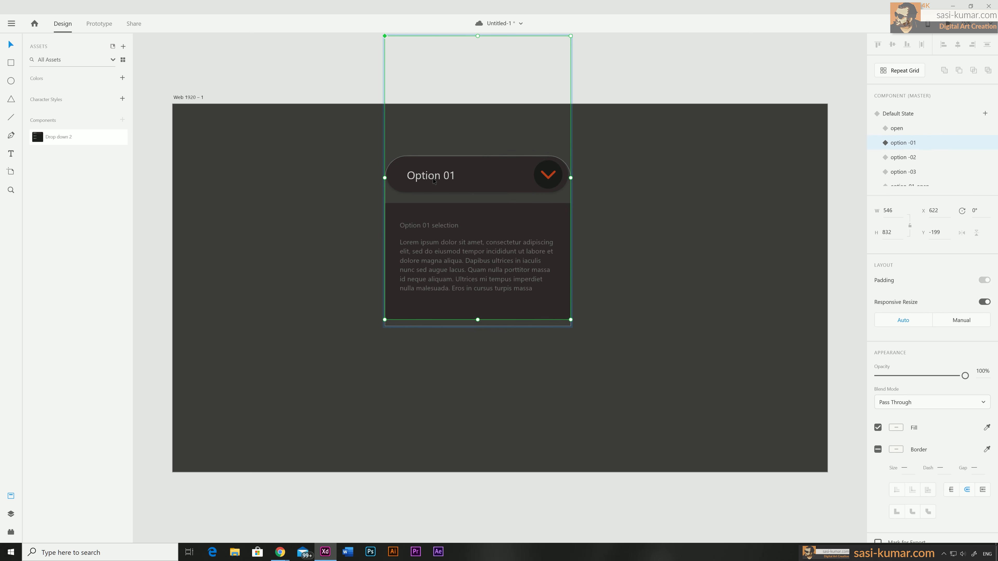
left_click(891, 158)
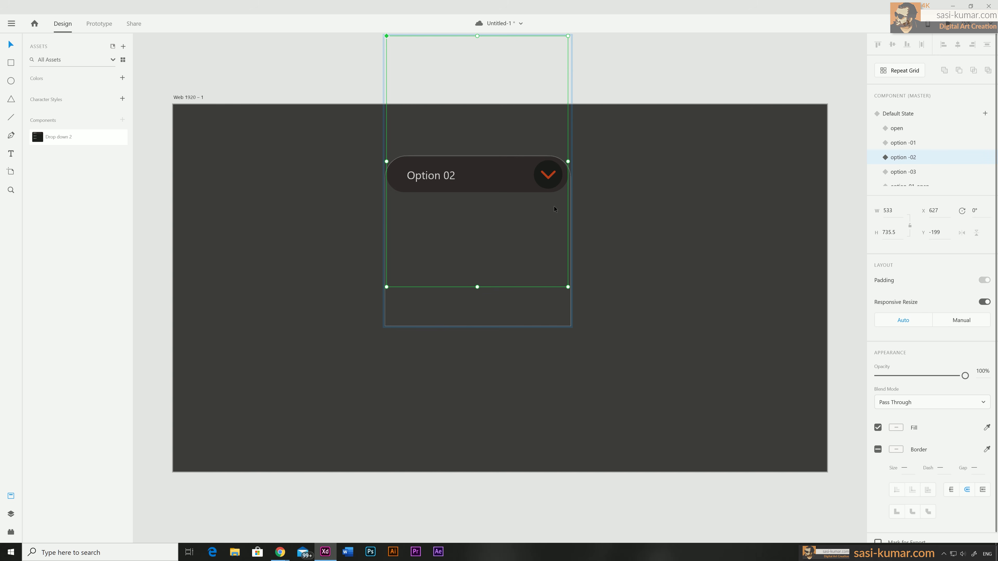
double_click(522, 191)
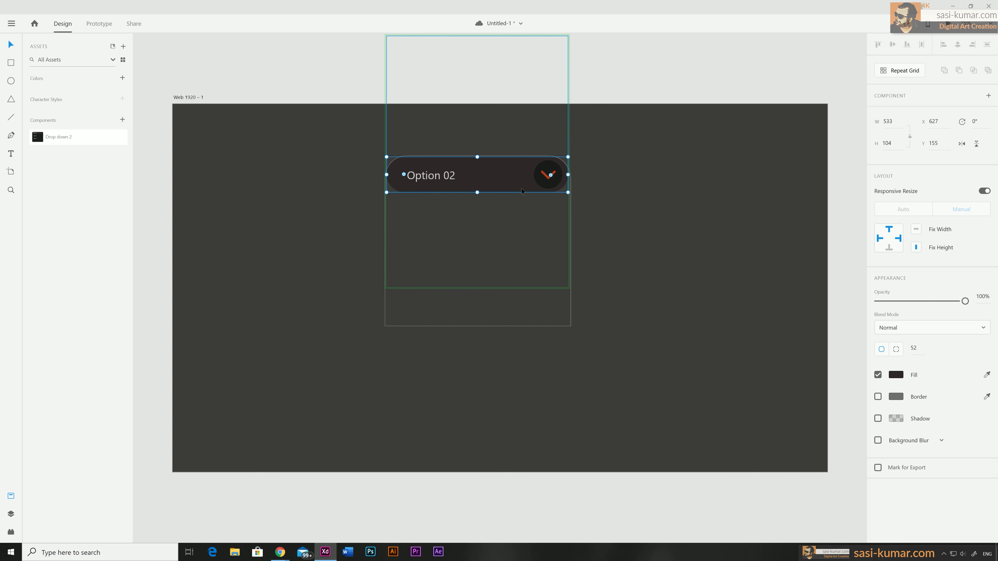
key("ctrl+v")
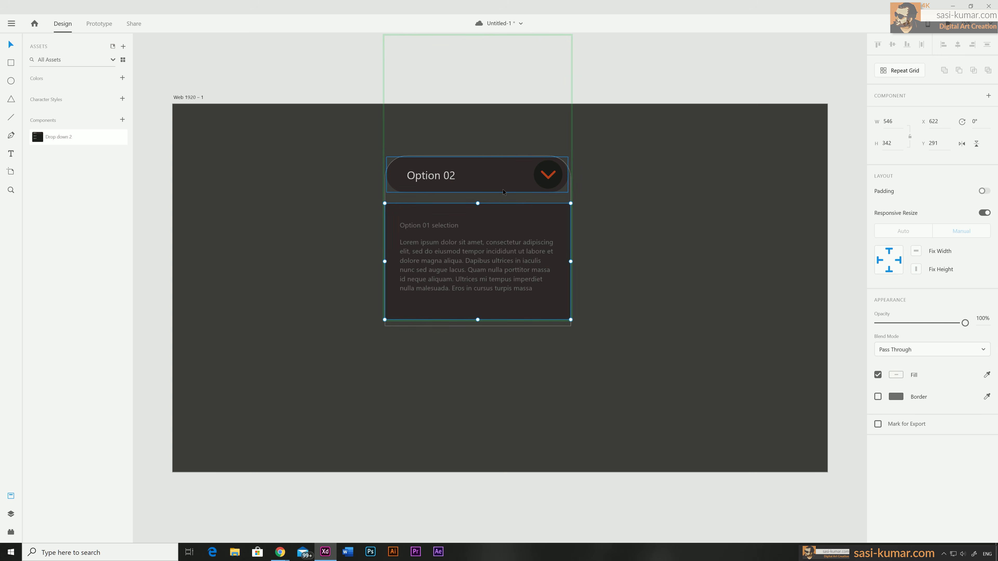
Step: Change the pasted card's heading to "Option 02 selection" in the option -02 state
double_click(423, 228)
double_click(429, 227)
left_click(430, 226)
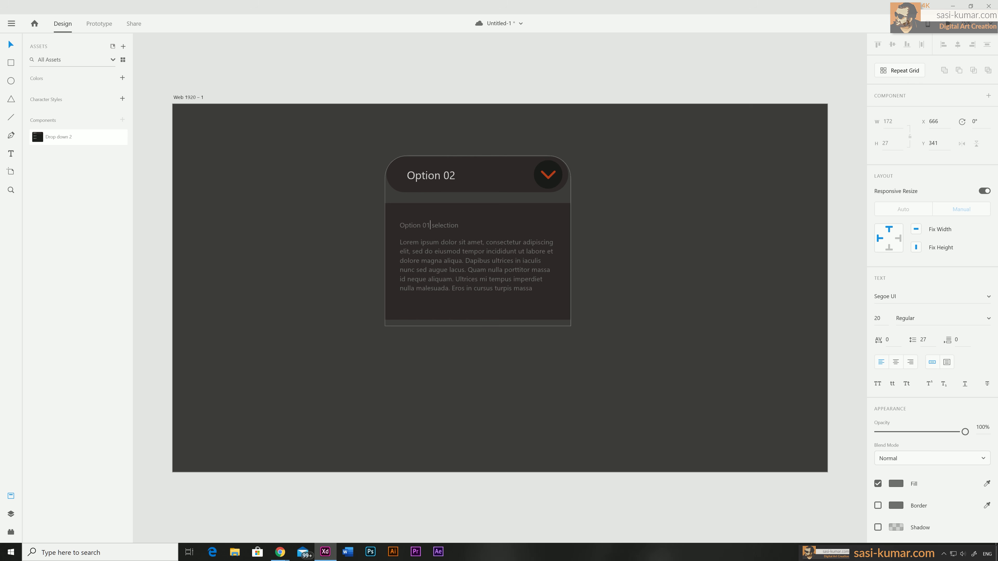
key("BackSpace")
type("2")
key("Escape")
left_click(737, 82)
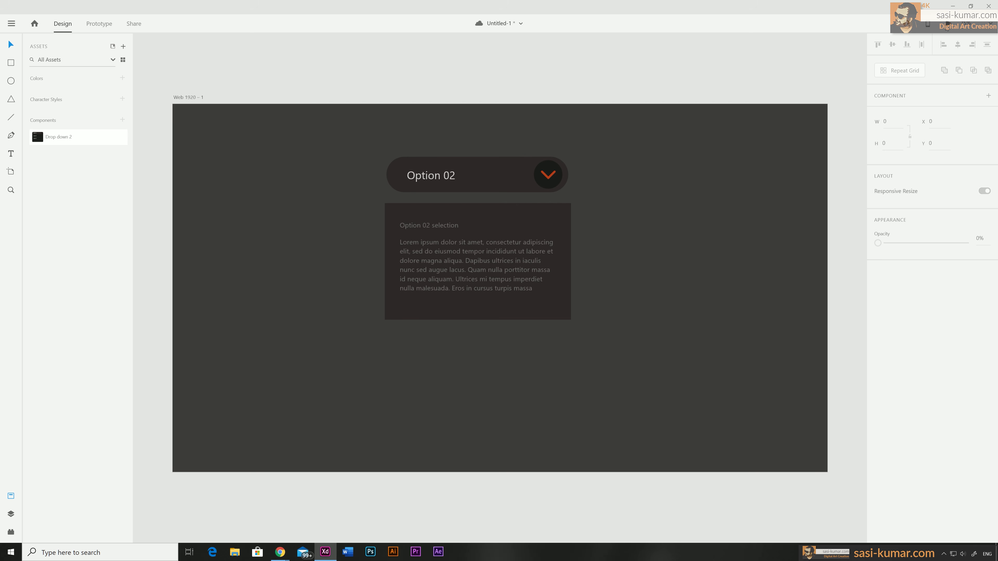
Step: Preview the prototype and choose Option 01, Option 02 and Option 03 in turn to check the content cards
key("ctrl+Return")
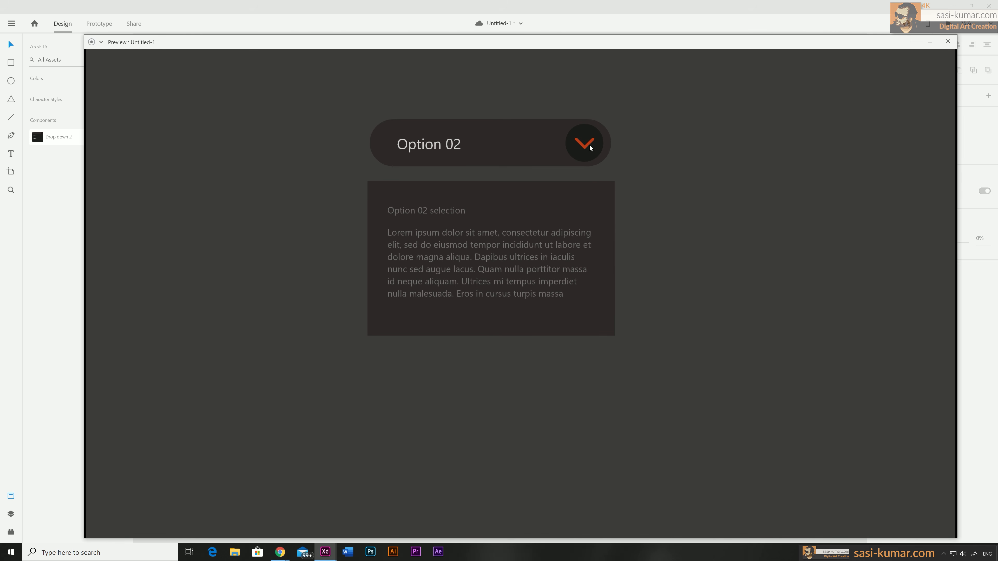
left_click(589, 149)
left_click(428, 213)
left_click(576, 149)
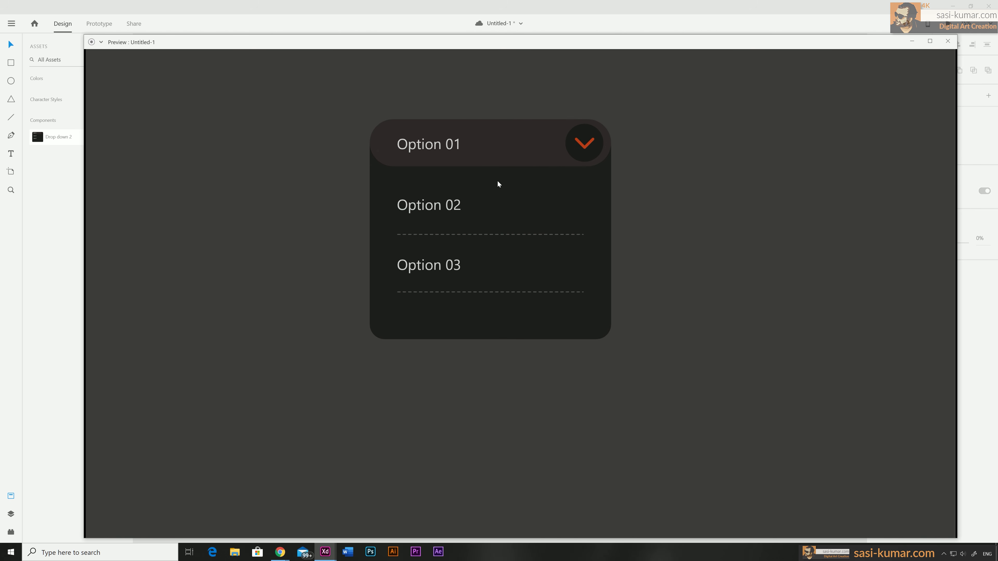
left_click(452, 213)
left_click(577, 152)
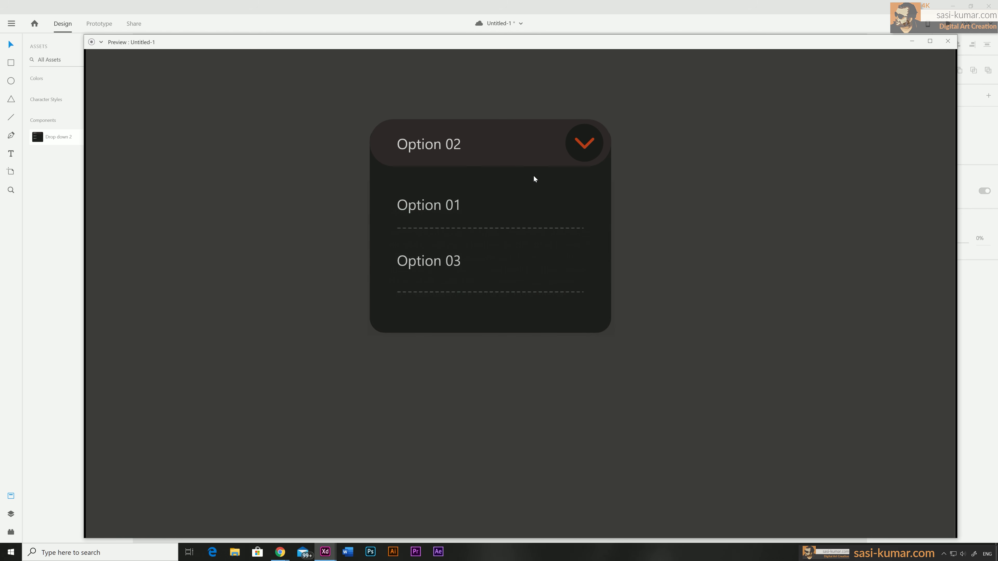
left_click(434, 262)
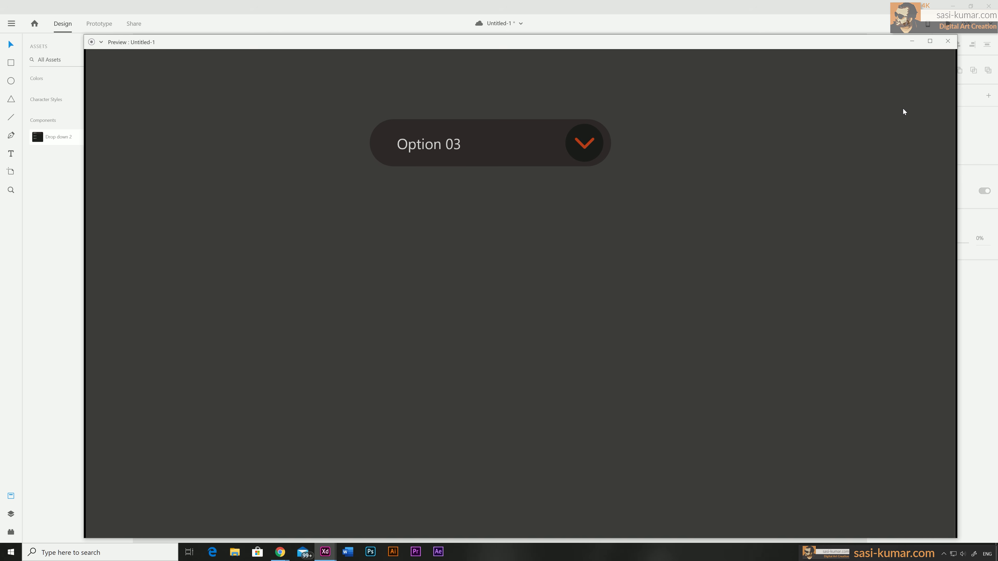
left_click(946, 42)
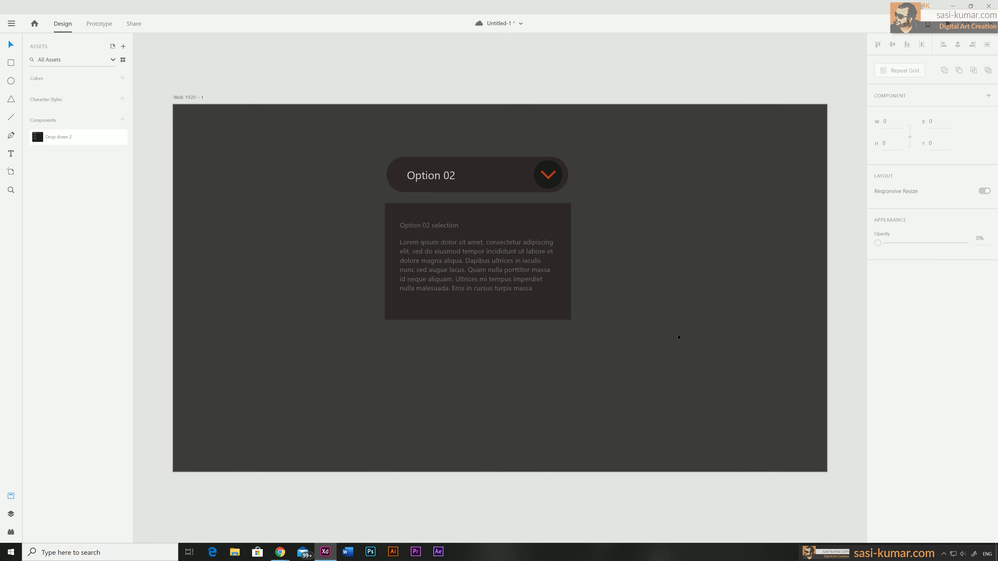
Step: Switch the dropdown component to the option -03 state and paste the content card inside it
left_click(463, 183)
double_click(461, 181)
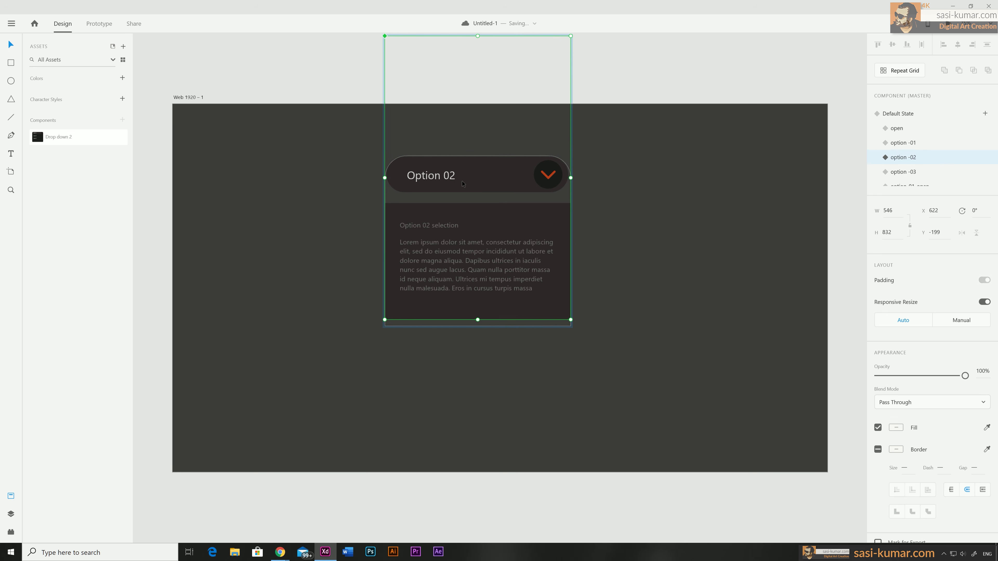
left_click(916, 176)
left_click(627, 269)
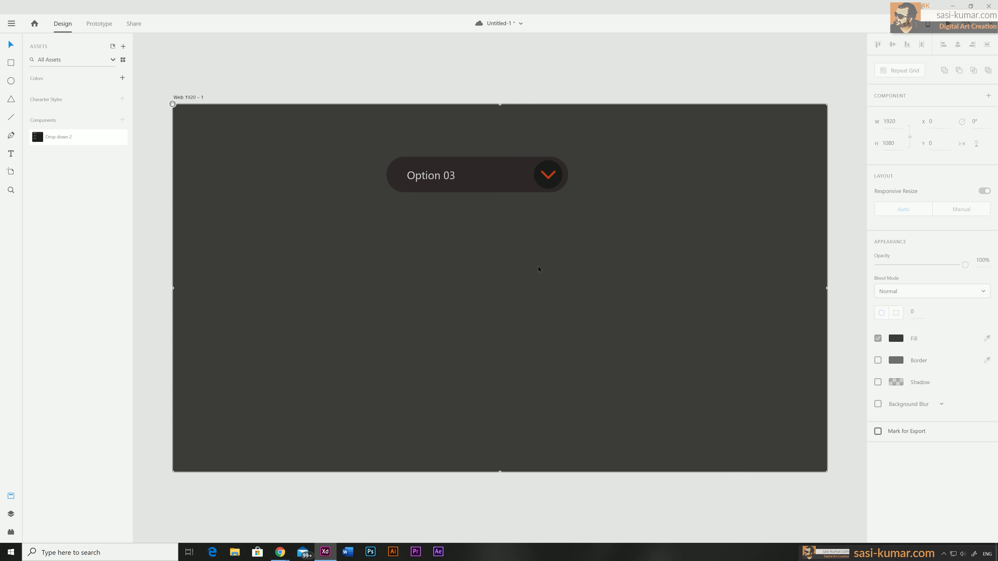
left_click(511, 196)
double_click(513, 186)
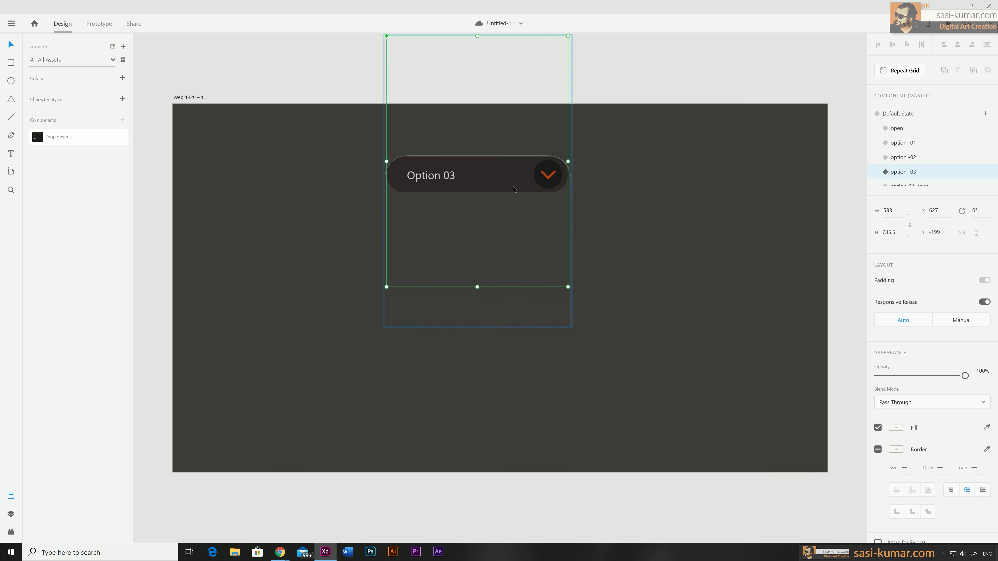
left_click(506, 213)
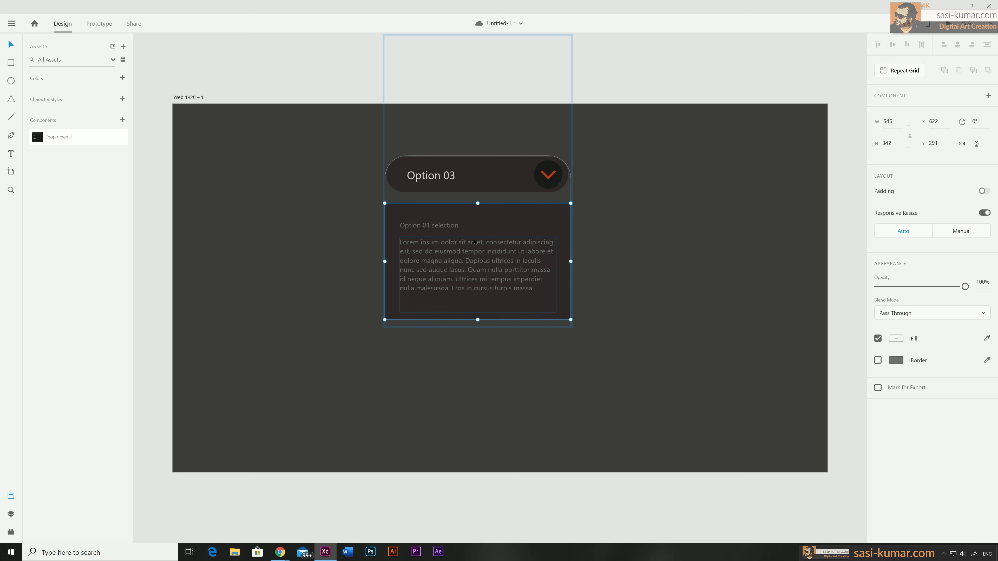